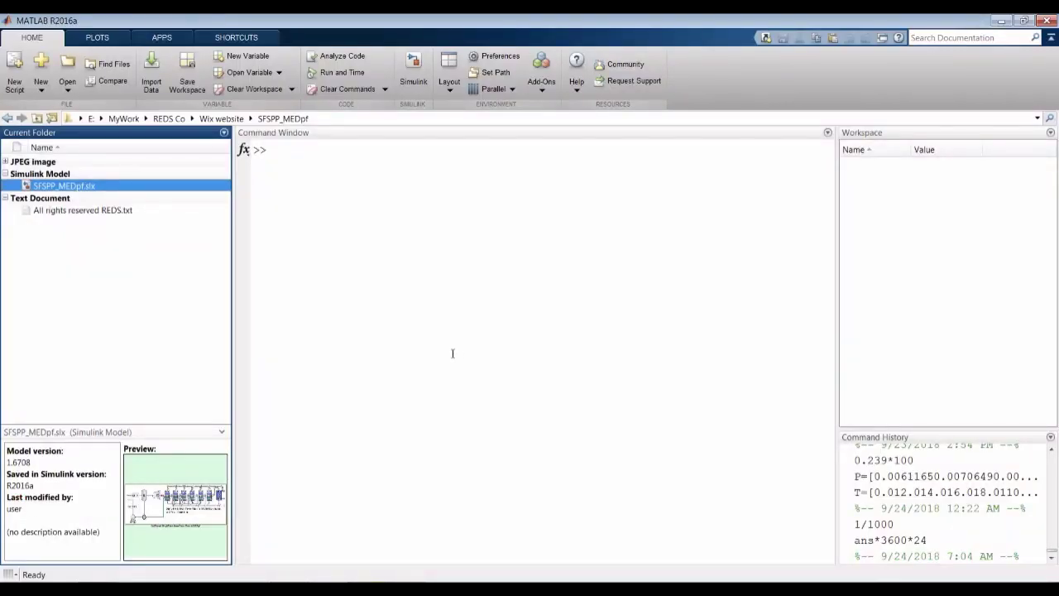
Open SFSPP_MEDpf.slx from the Current Folder to show the geothermal single flash plant diagram.
left_click(1037, 119)
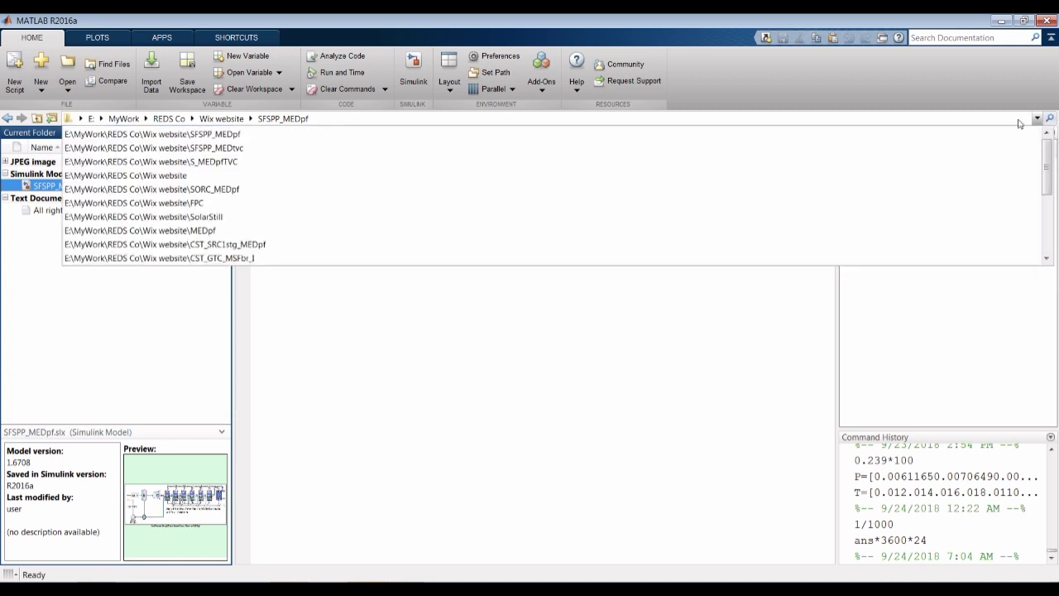
left_click(432, 334)
left_click(56, 189)
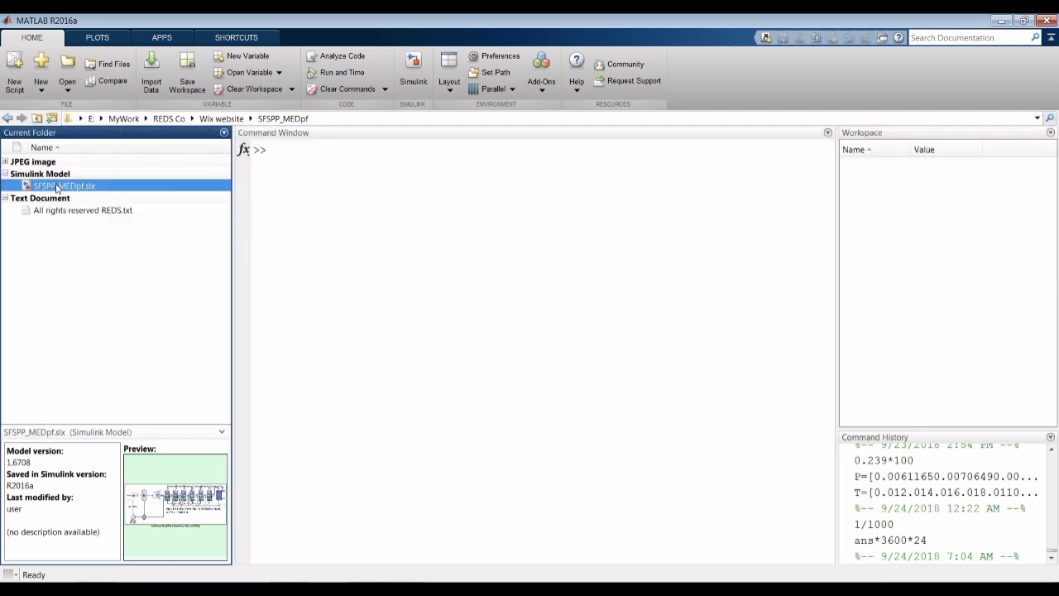
double_click(57, 187)
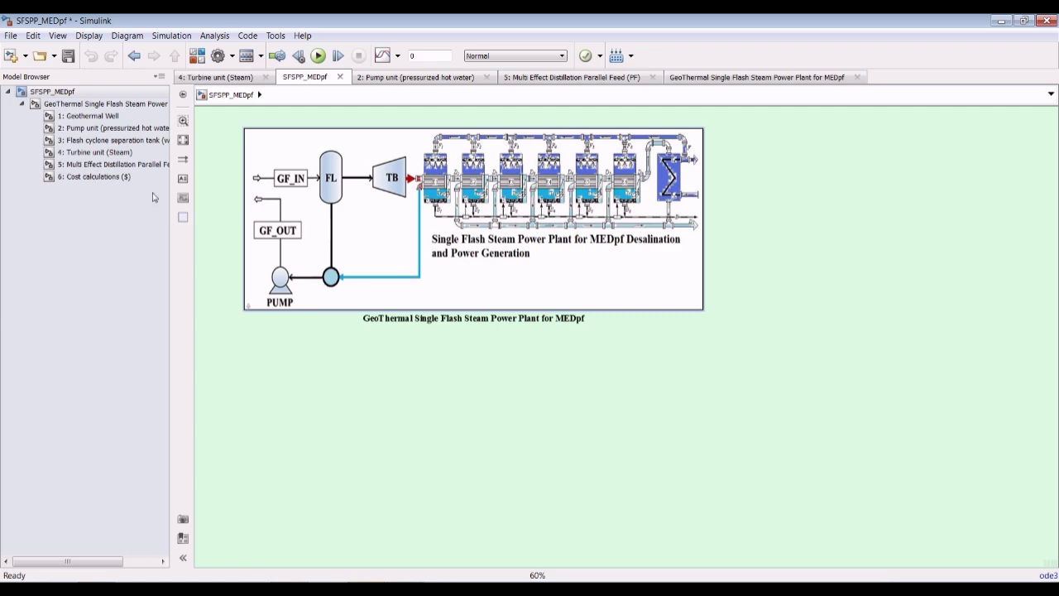
scroll(236, 130, "up", 2)
scroll(236, 130, "down", 2)
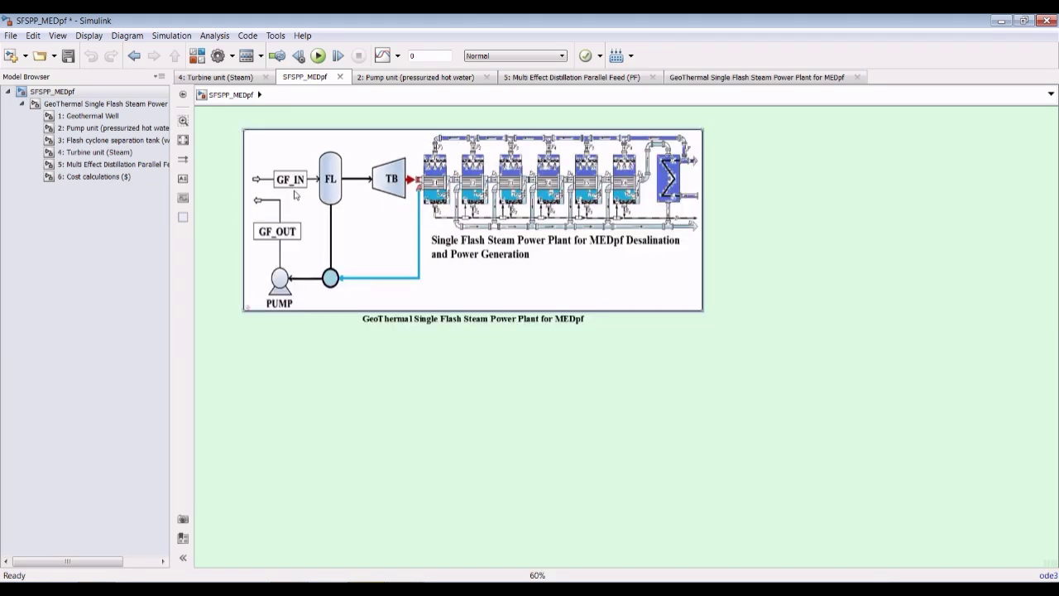
Set the GeoThermal plant block's total productivity to 3500 m3/day, keeping 25.0 oC and 60.0 oC.
double_click(363, 159)
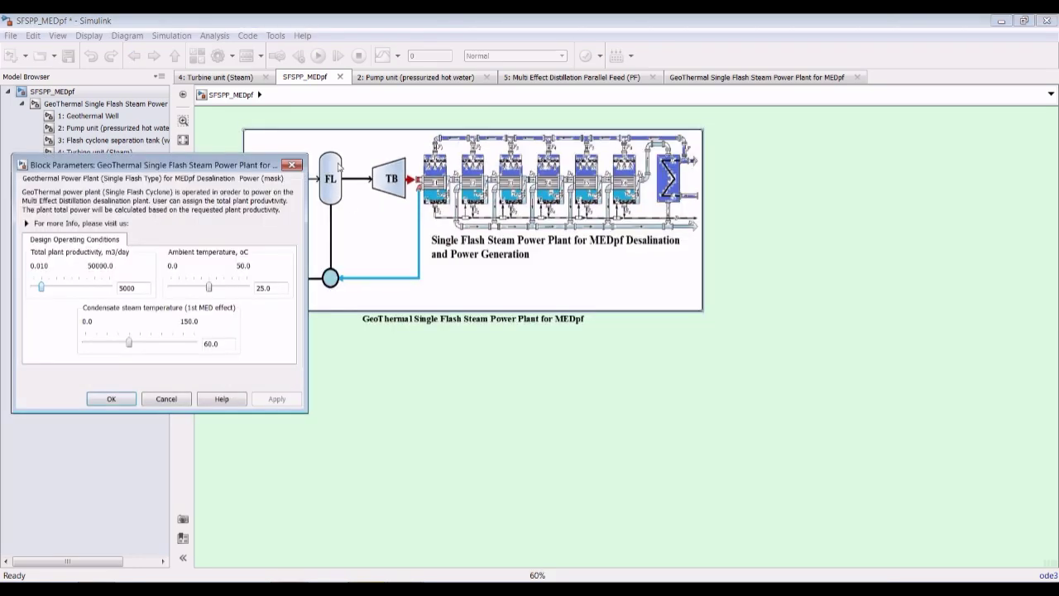
left_click_drag(150, 165, 356, 158)
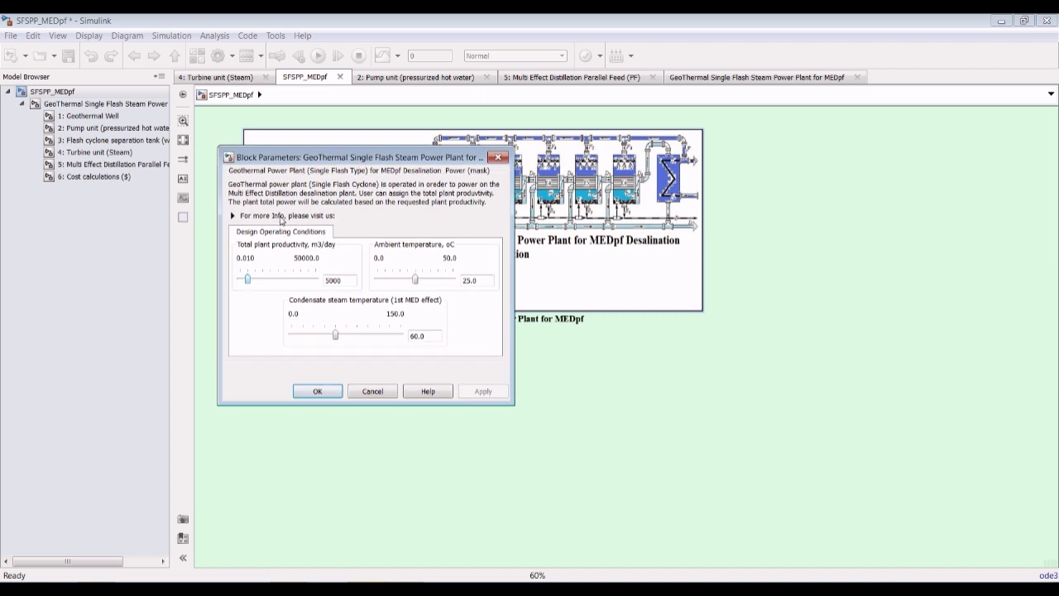
left_click(282, 216)
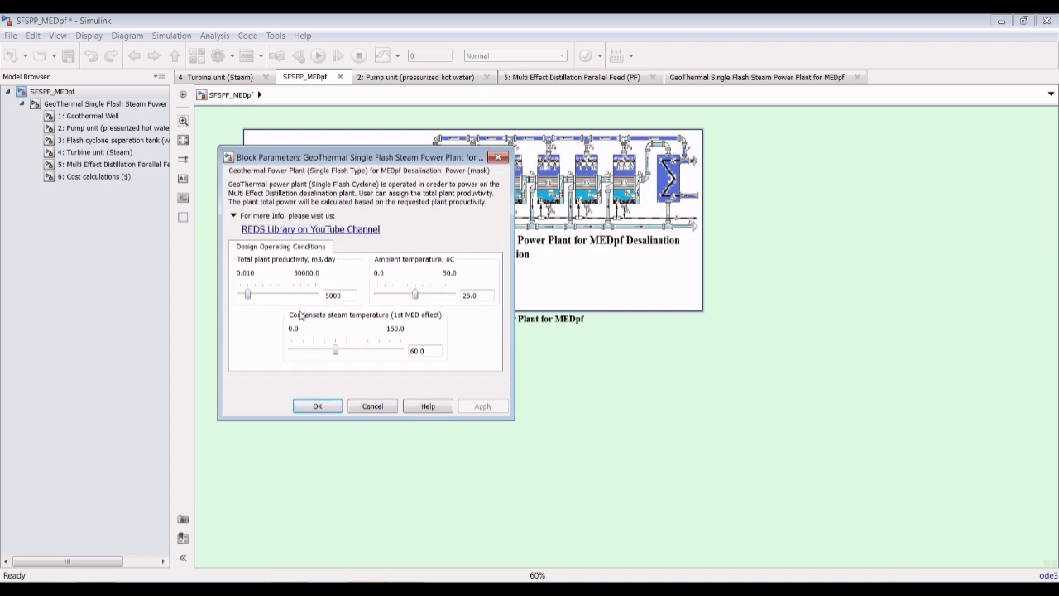
double_click(346, 294)
type("3")
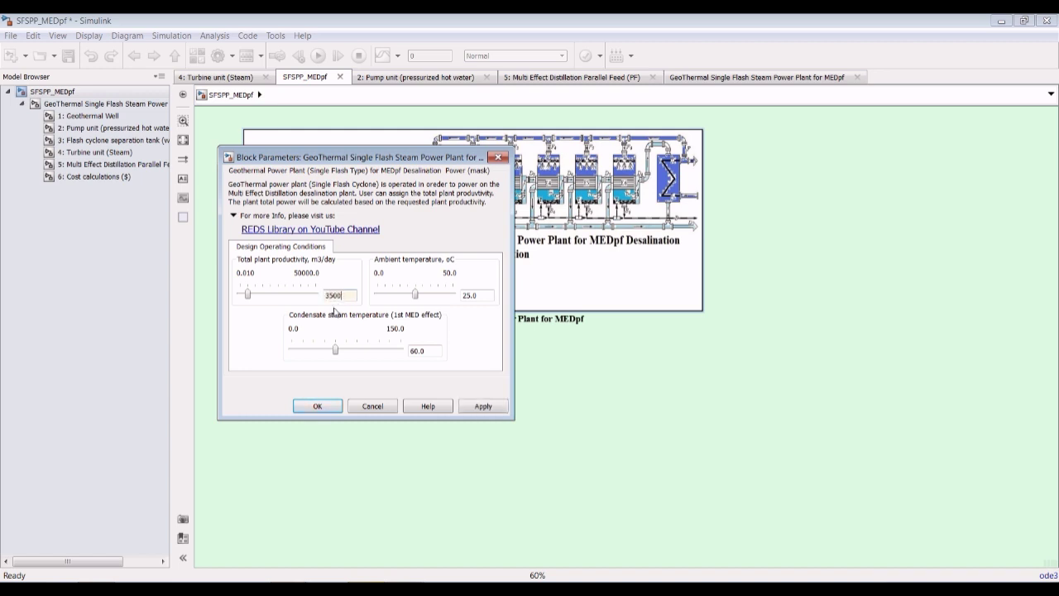
double_click(485, 294)
double_click(429, 351)
left_click(434, 350)
left_click(483, 406)
left_click(332, 411)
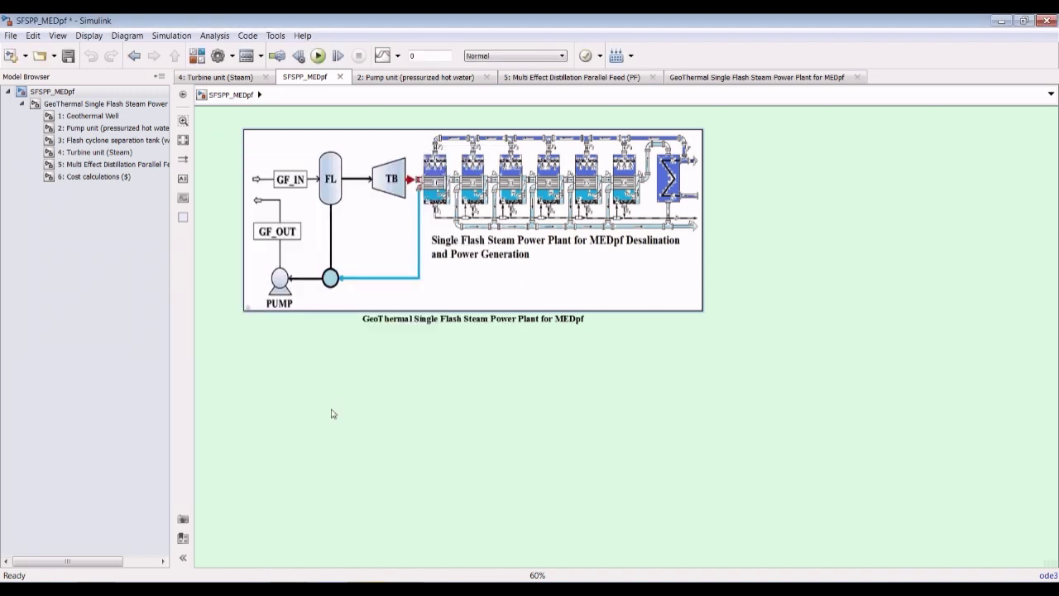
Open the GeoThermal plant subsystem, fit it to view, and check the Geothermal Well parameters unchanged.
left_click(99, 104)
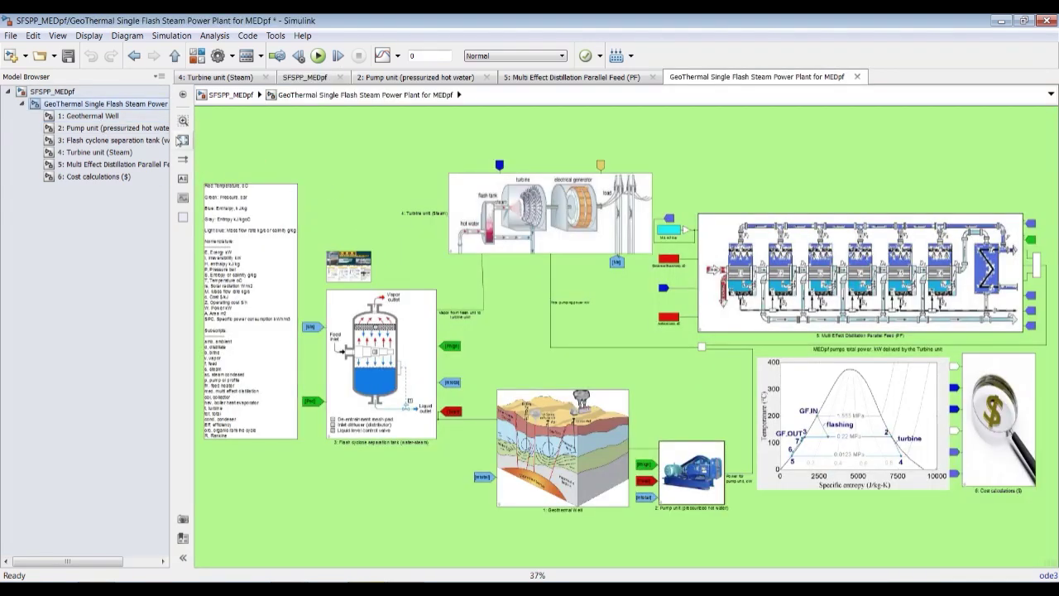
left_click(182, 140)
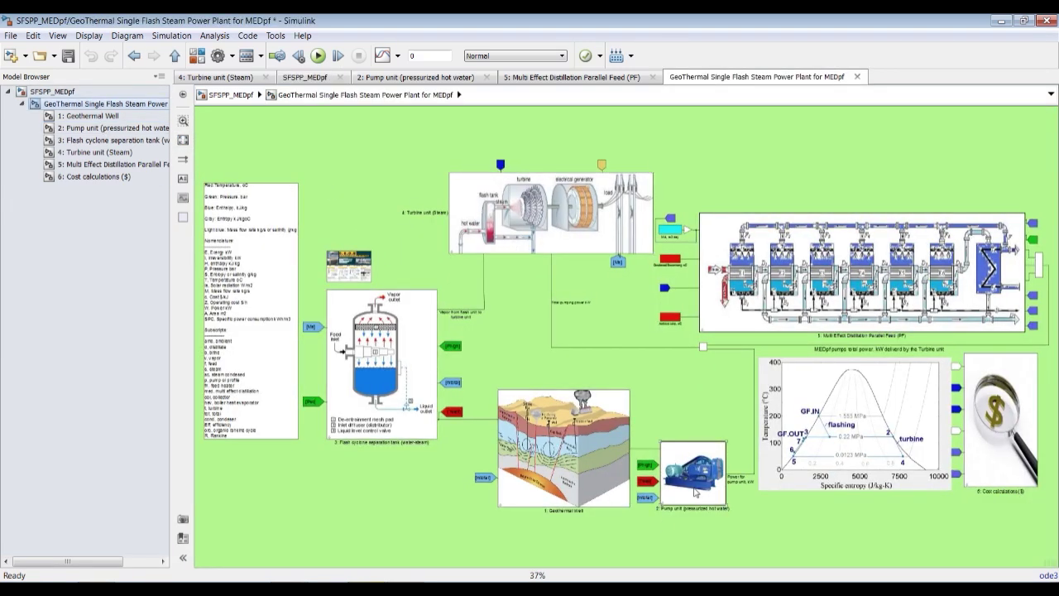
double_click(544, 452)
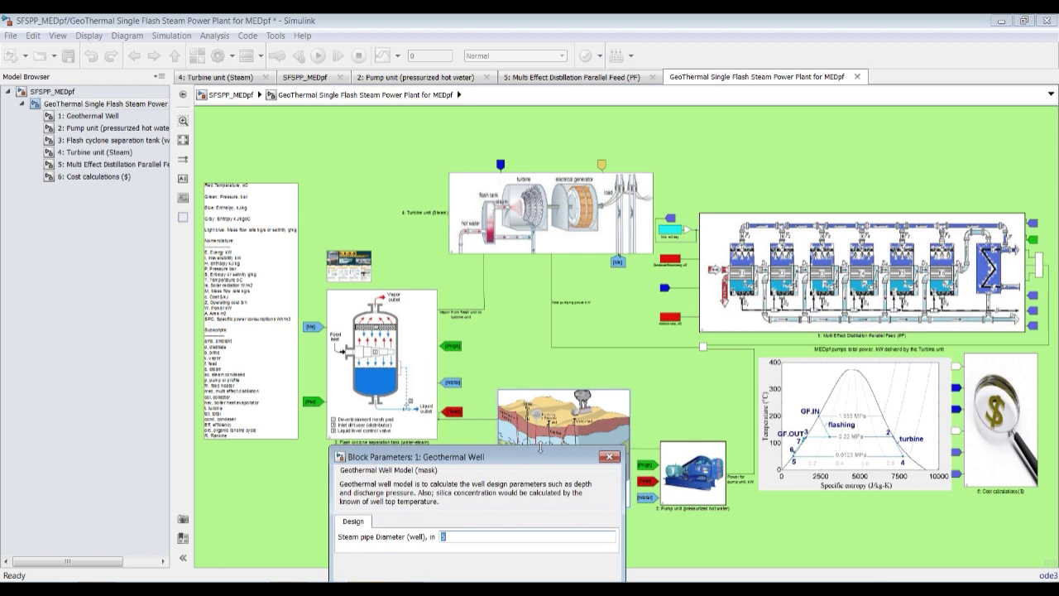
left_click_drag(467, 454, 424, 208)
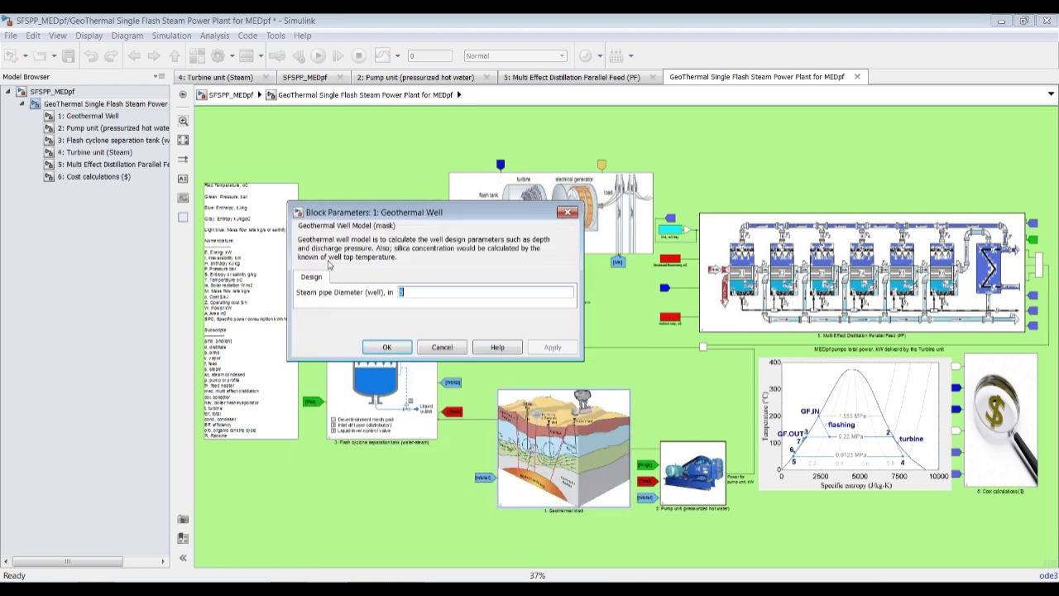
left_click(405, 349)
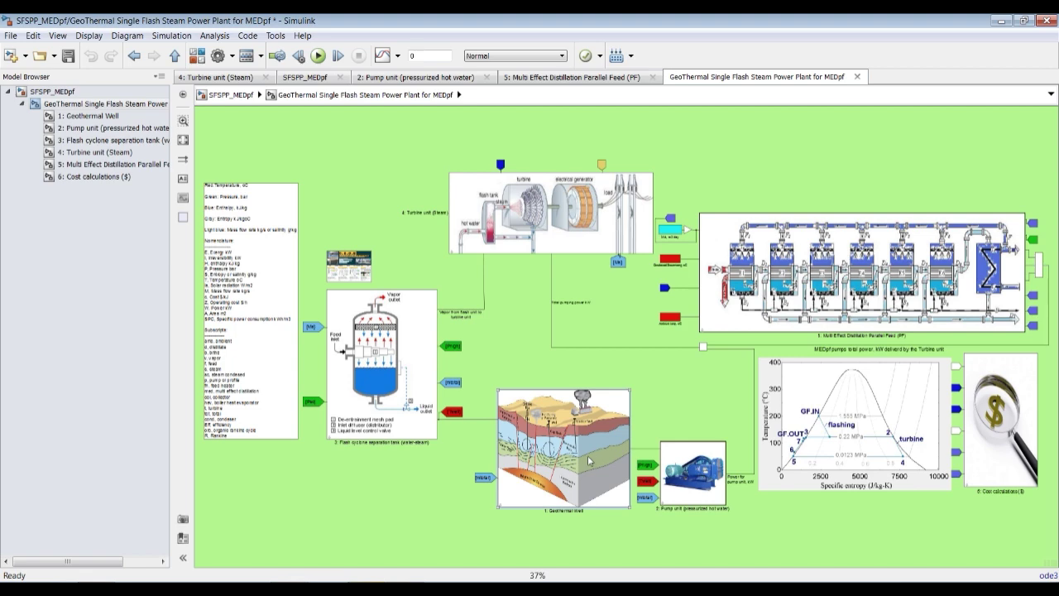
Set the flash cyclone separation tank's turbine pressure to 10 bar, keeping steam velocity 2.0 m/s.
double_click(417, 323)
left_click_drag(723, 364, 532, 199)
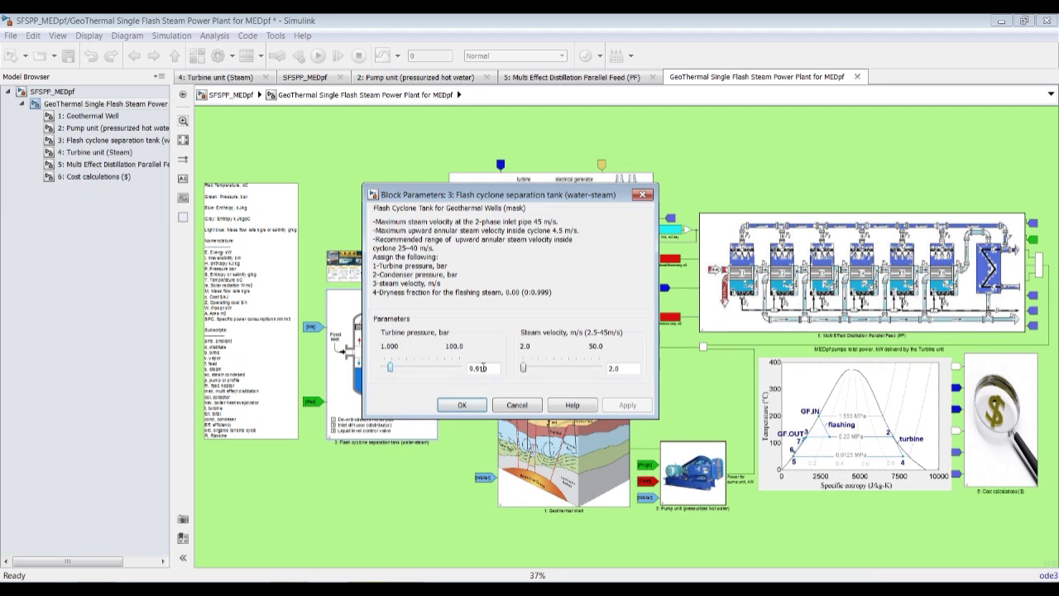
double_click(627, 368)
double_click(490, 368)
type("1")
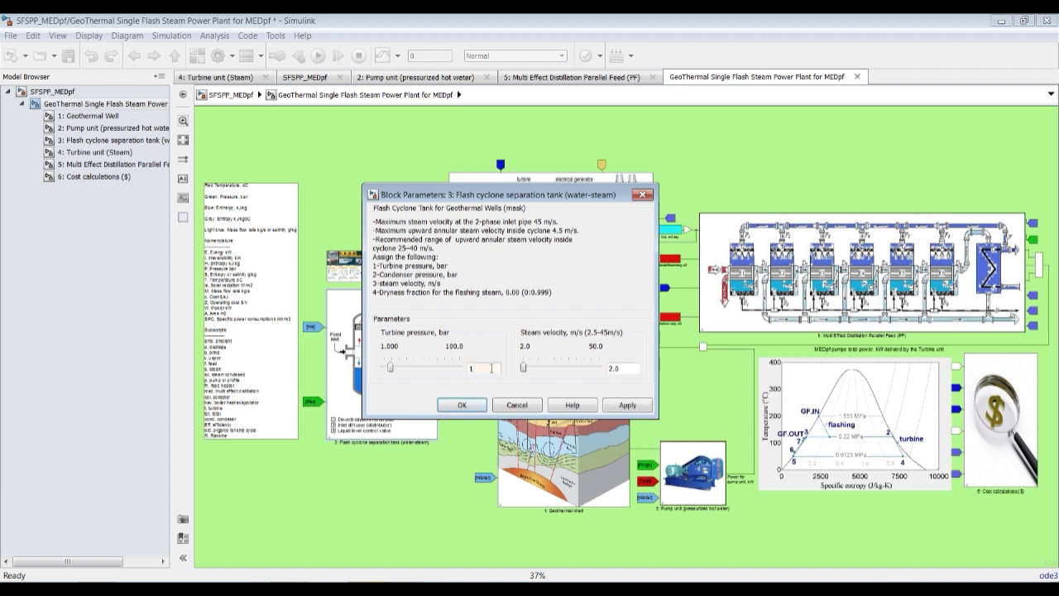
type("0")
left_click(628, 405)
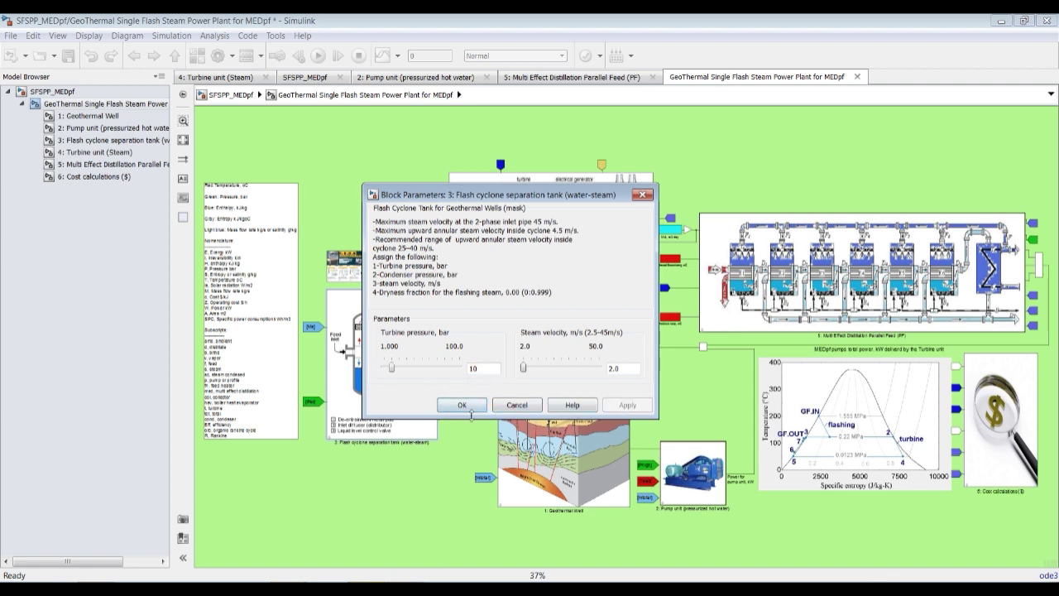
left_click_drag(494, 197, 787, 166)
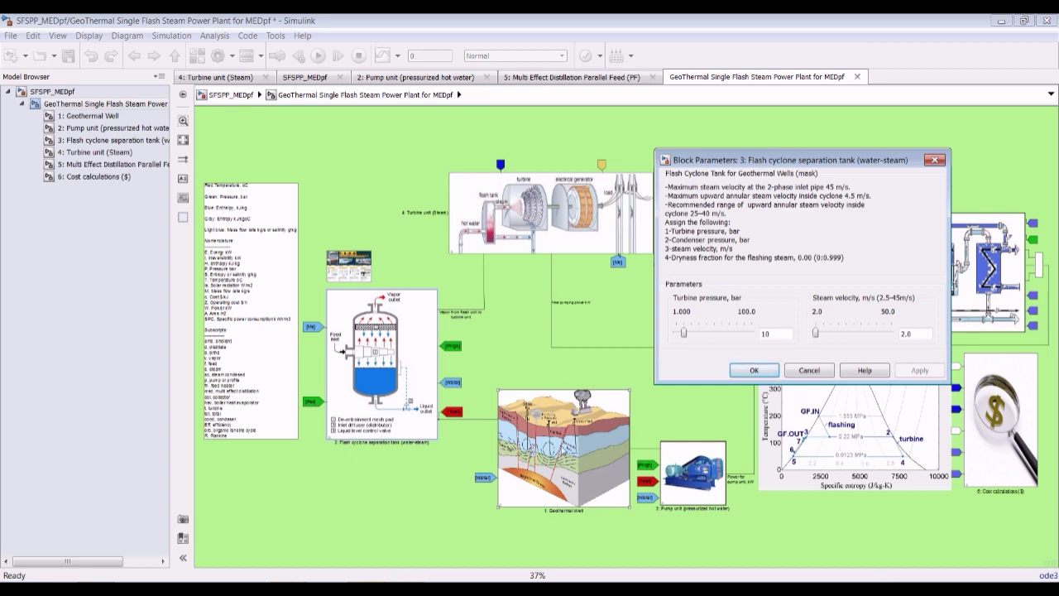
left_click(756, 370)
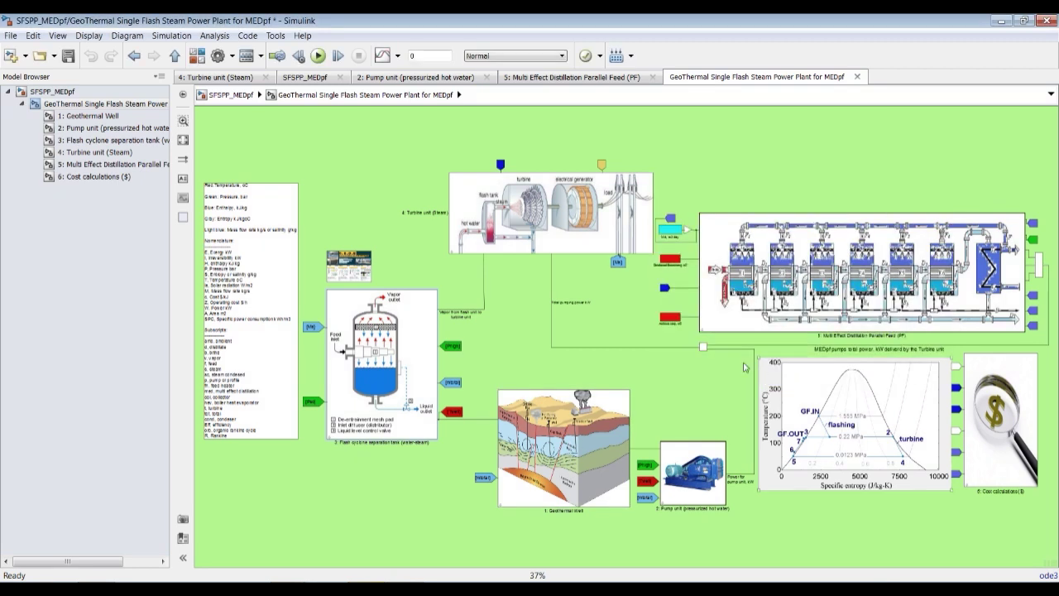
Review the Turbine unit settings: 3000 kW grid power, 0.85 turbine and 0.95 generator efficiency.
double_click(548, 209)
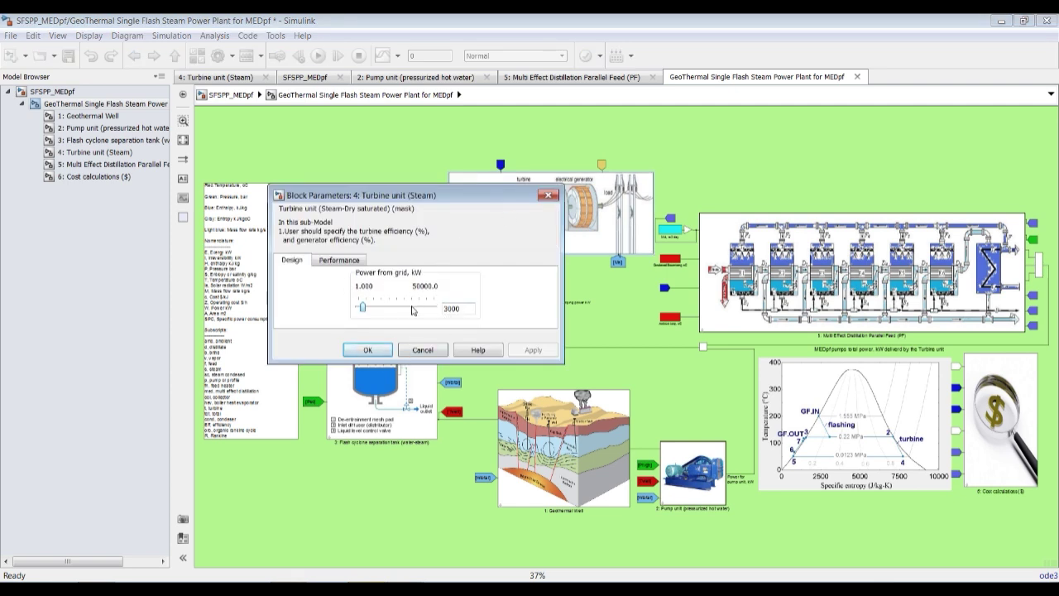
double_click(455, 309)
left_click(351, 262)
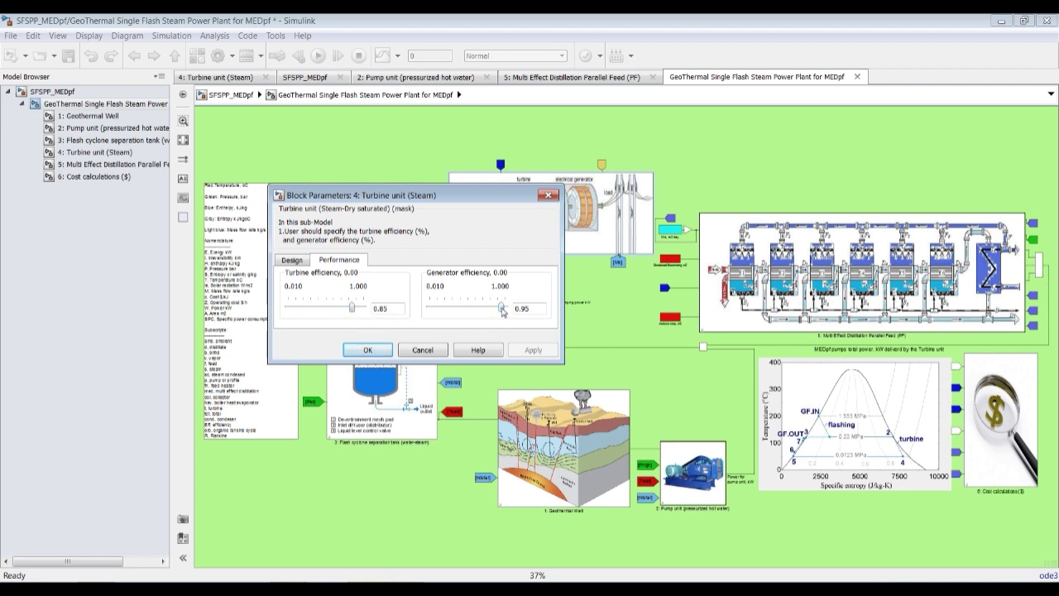
left_click(367, 350)
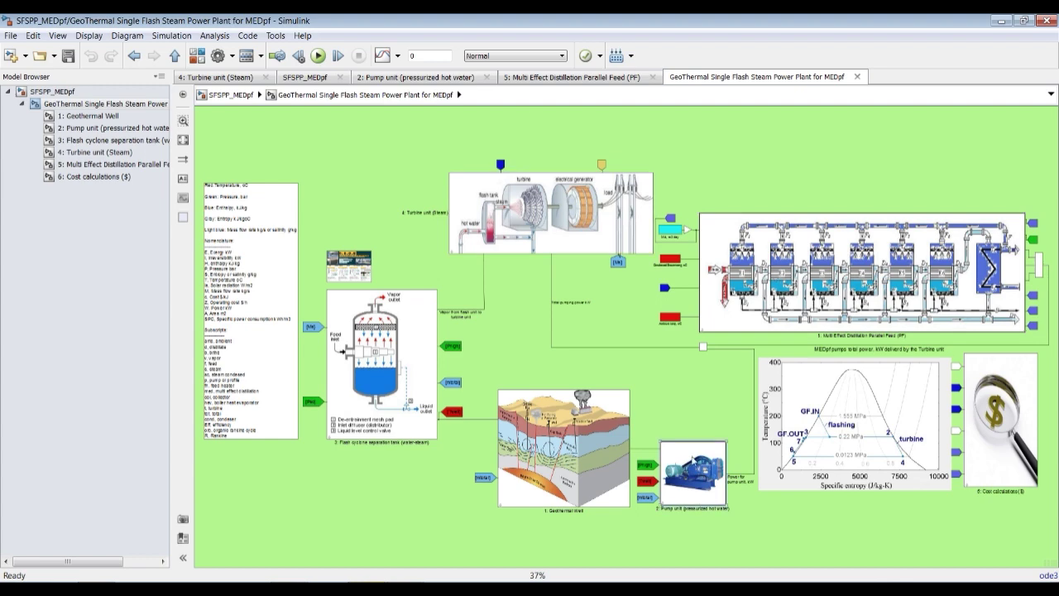
Check the Pump unit parameters unchanged, then bring up the MED-PF desalination block's parameters.
double_click(693, 472)
left_click(821, 397)
double_click(796, 227)
left_click_drag(581, 225, 321, 125)
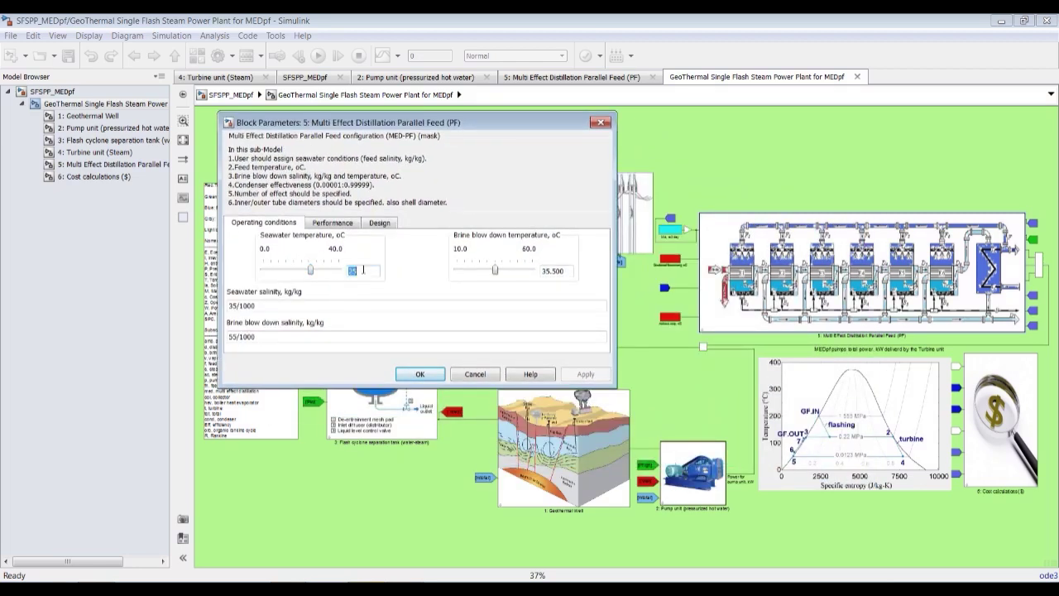
Change MED-PF seawater salinity to 45/1000 and brine blow down salinity to 70/1000.
double_click(559, 270)
triple_click(262, 302)
triple_click(263, 337)
left_click(257, 307)
type("4")
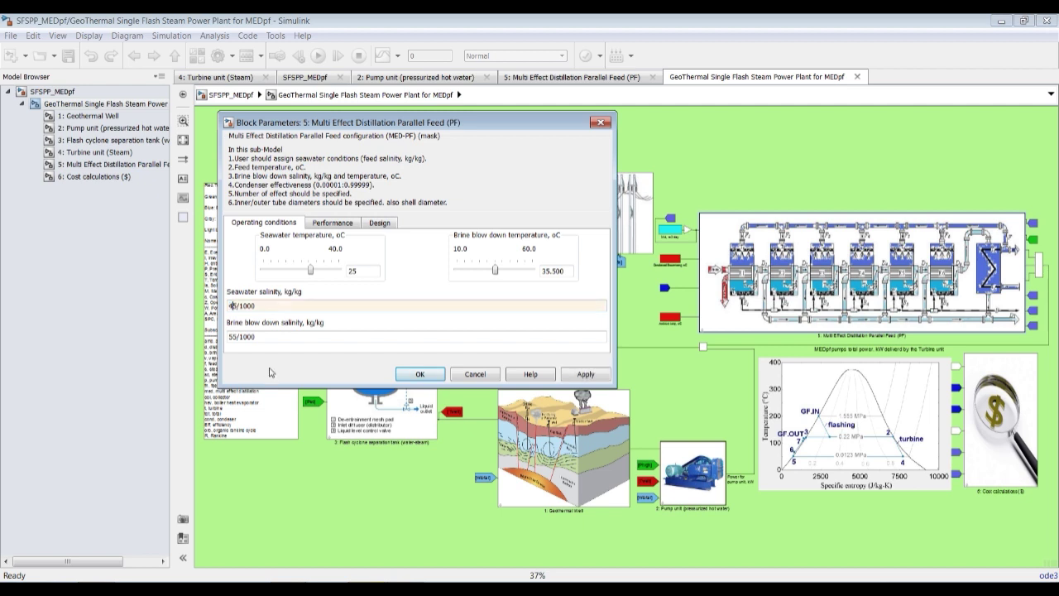
triple_click(231, 336)
left_click(231, 336)
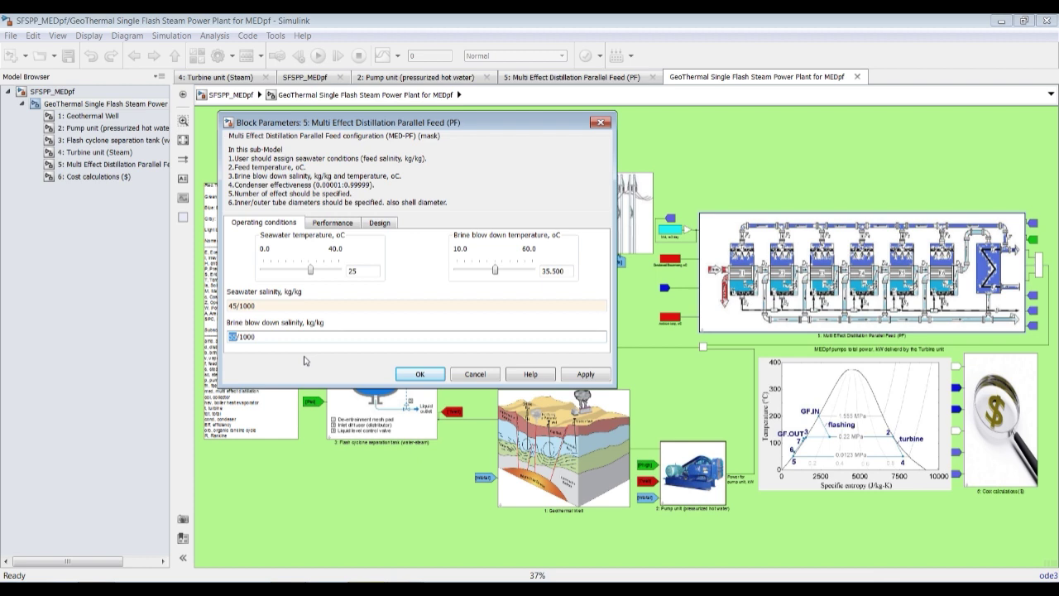
type("7")
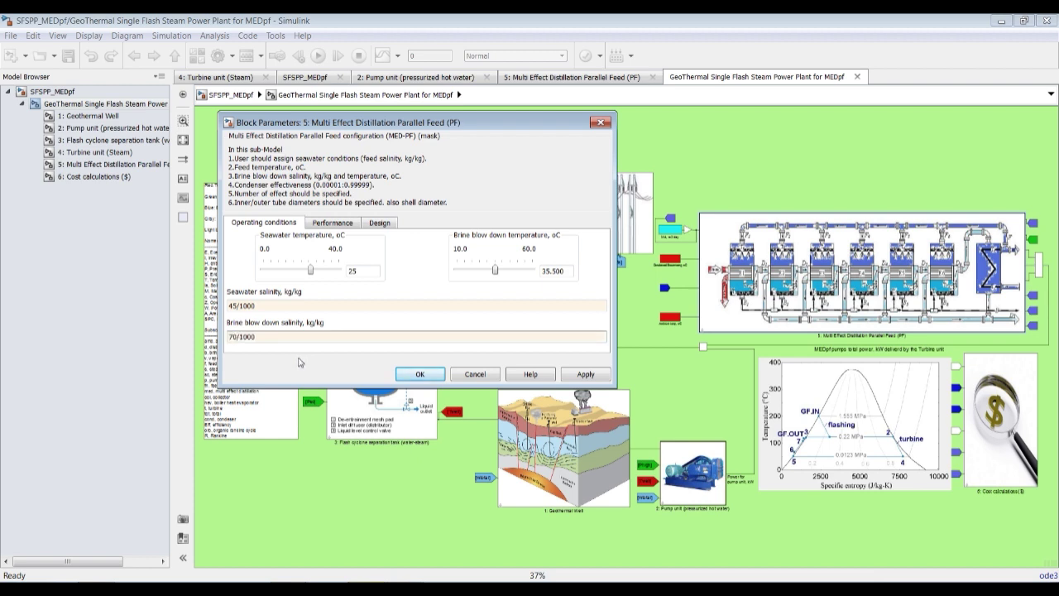
Set the number of effects to 1:6 on the Design settings, apply, and save the model.
left_click(318, 224)
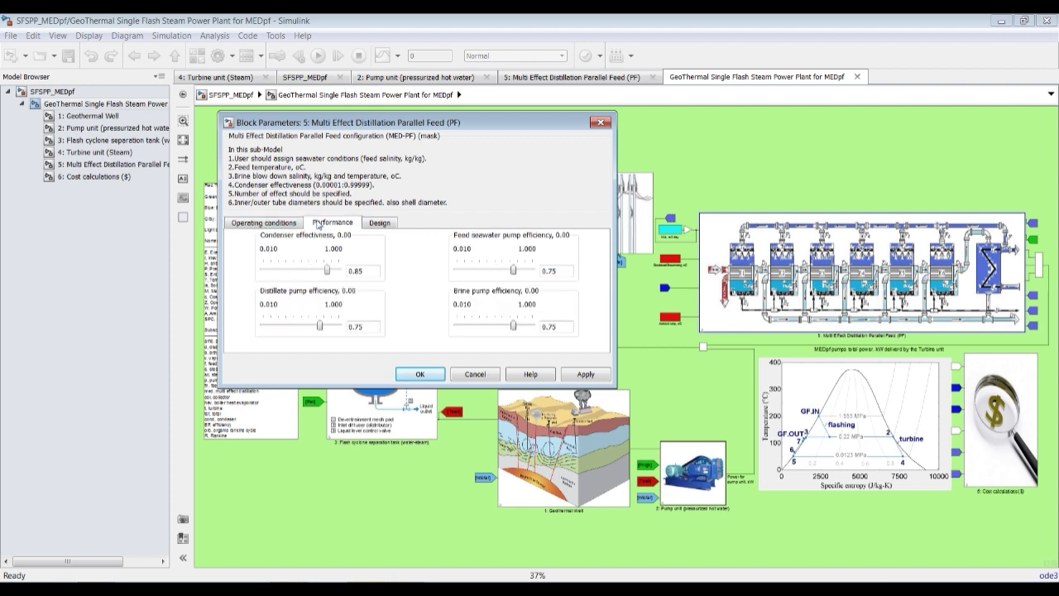
left_click(264, 221)
left_click(330, 228)
left_click(384, 226)
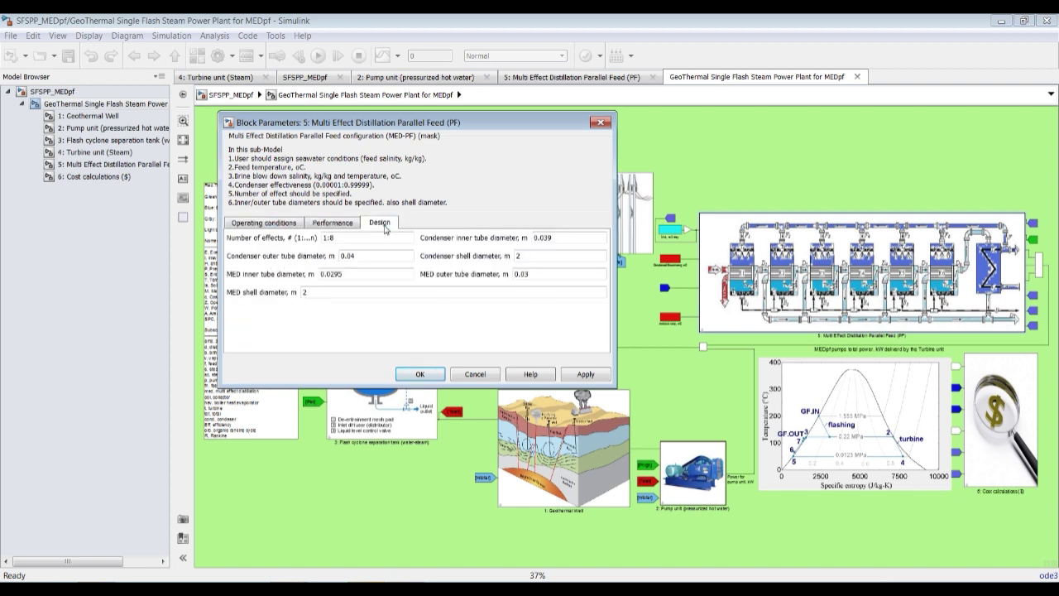
left_click(343, 238)
type("6")
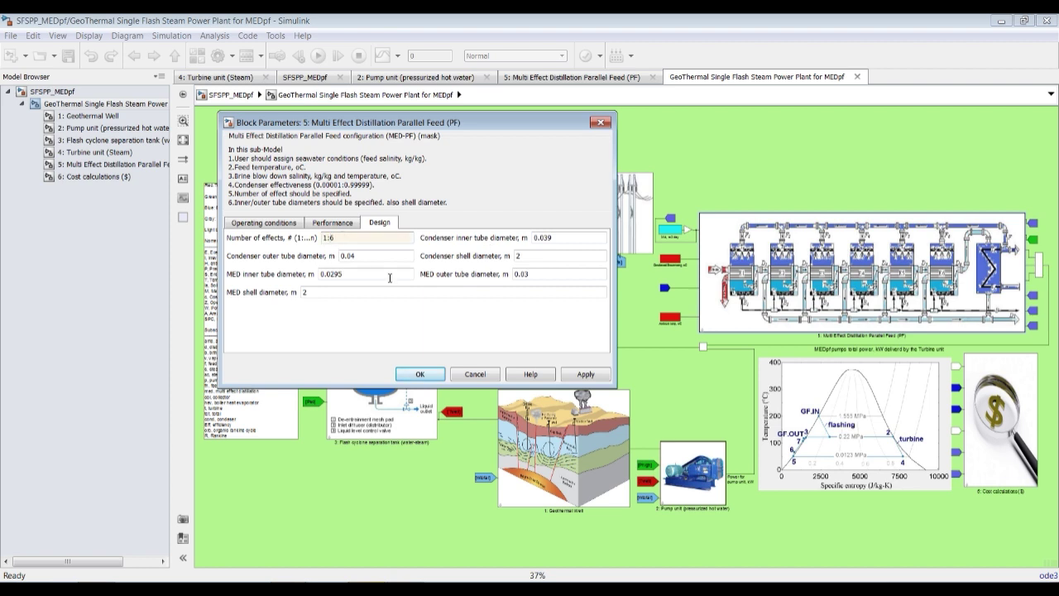
left_click(595, 374)
left_click(419, 374)
left_click(68, 56)
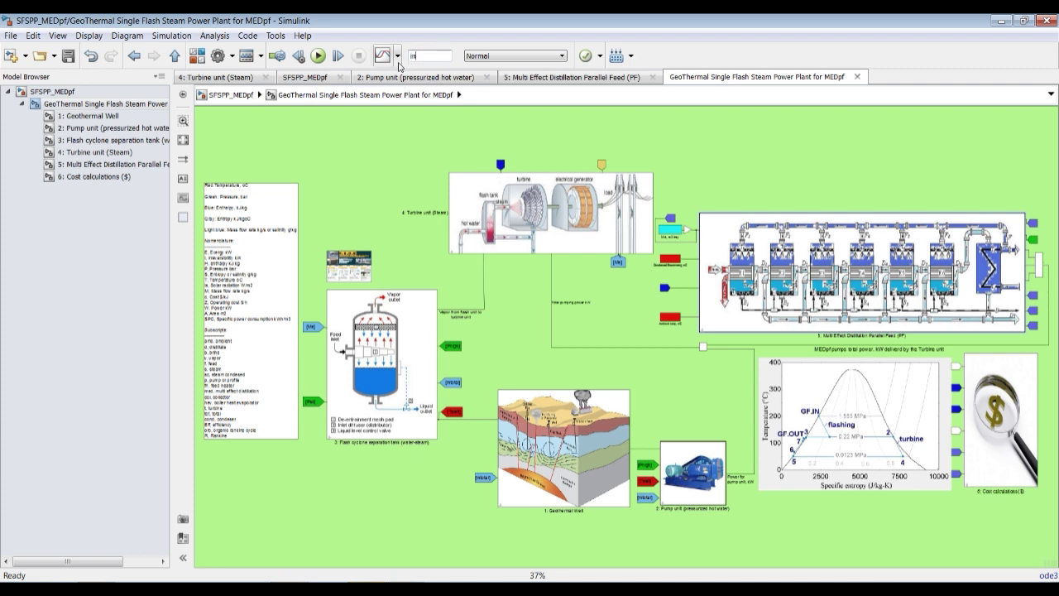
Save, return to the top-level diagram, and confirm the plant still reads 3500 m3/day, 25.0 oC, 60.0 oC.
type("f")
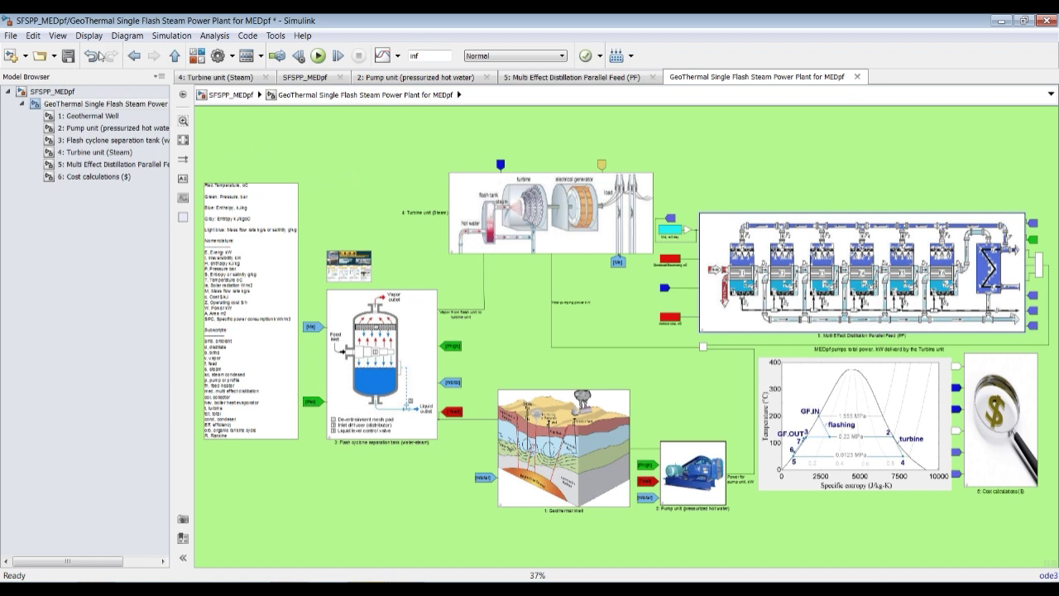
left_click(68, 57)
left_click(52, 91)
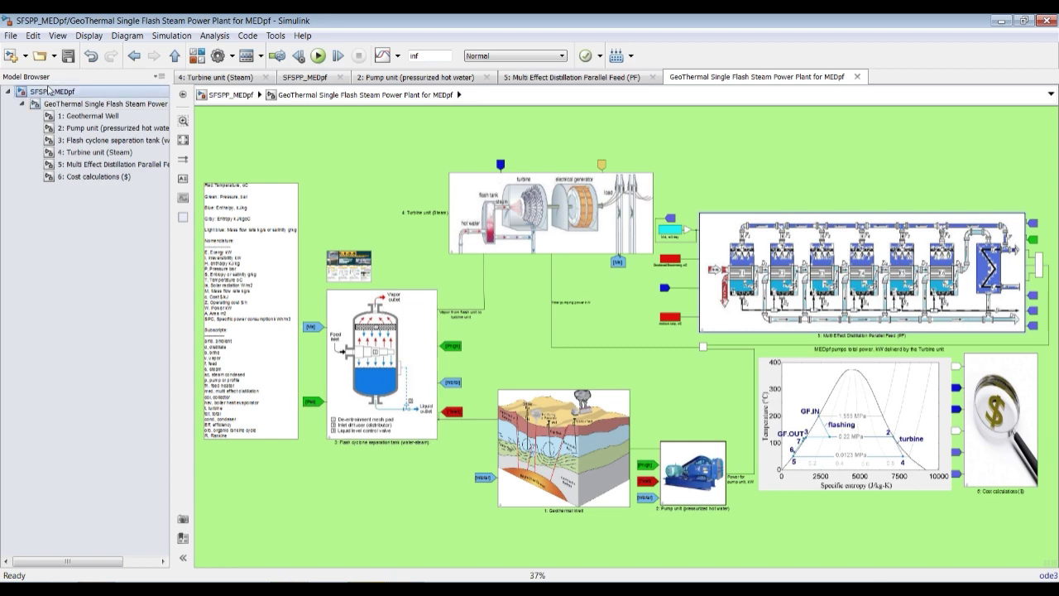
double_click(346, 194)
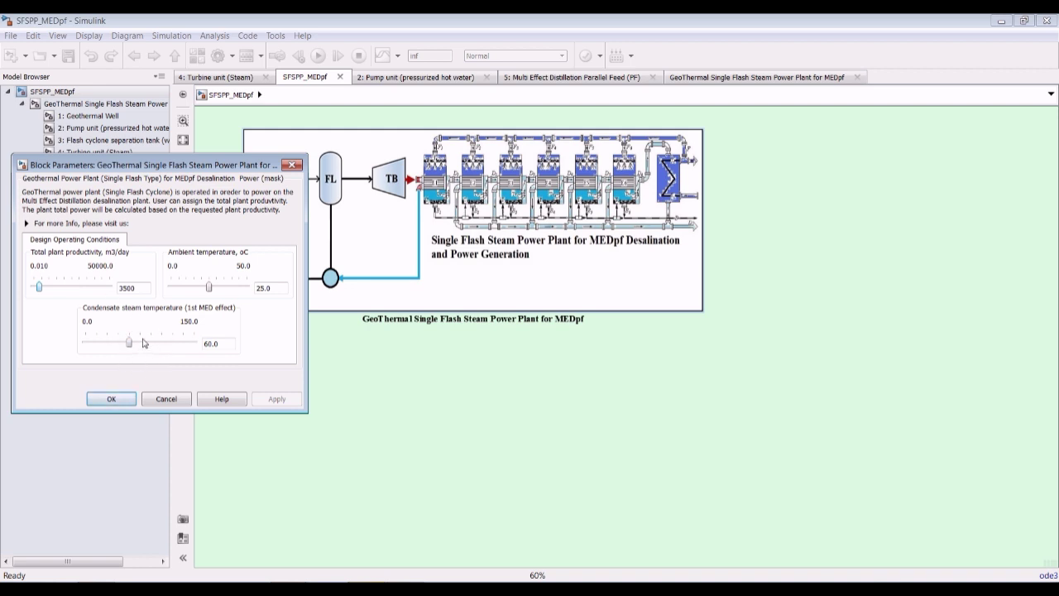
key("Return")
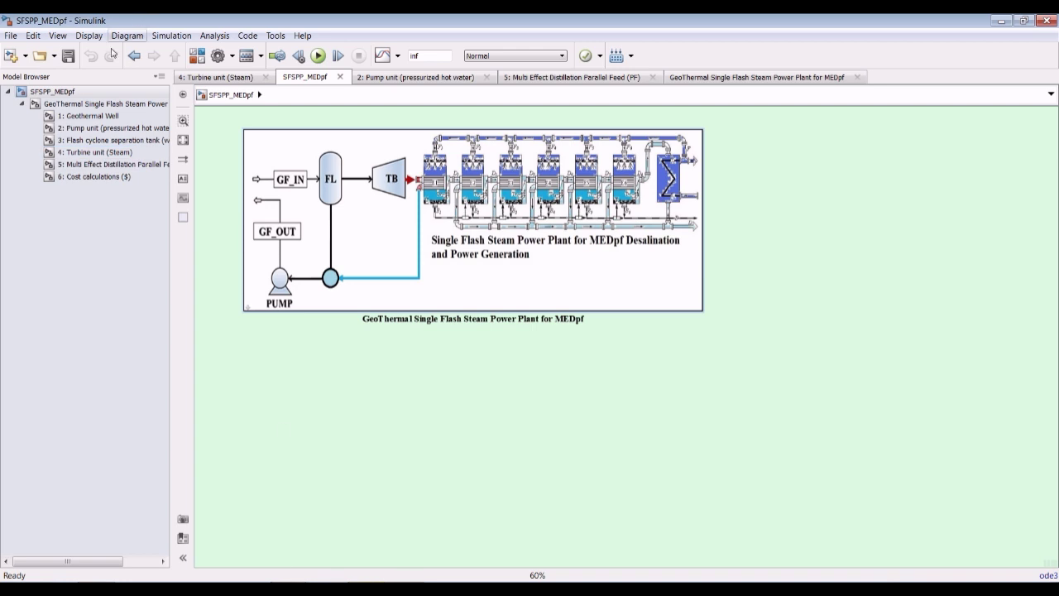
Browse the Turbine unit and Geothermal Well subsystems, then open the Pump unit (pressurized hot water) subsystem.
left_click(91, 154)
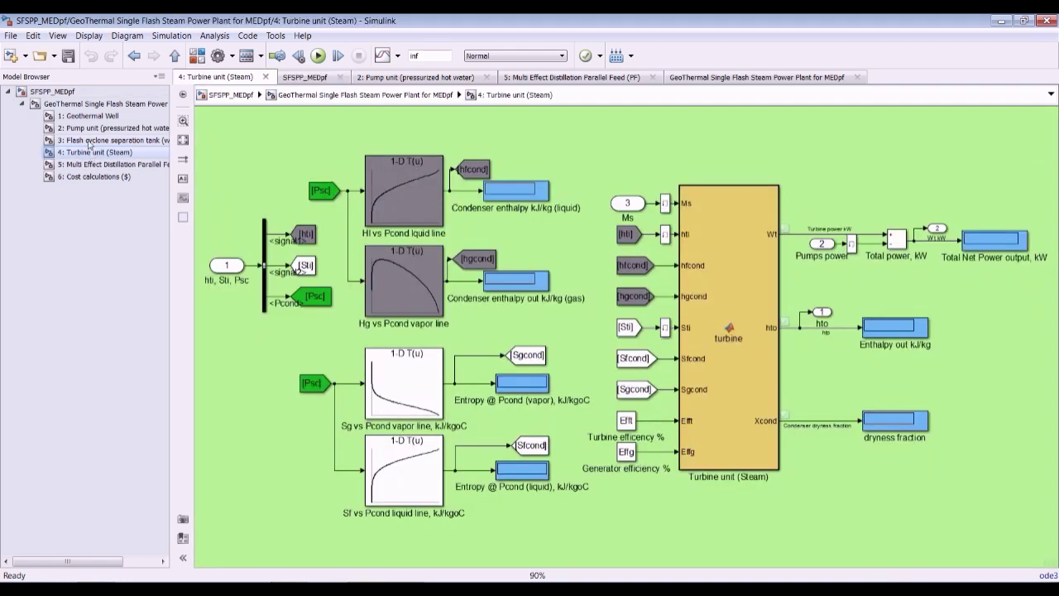
left_click(88, 116)
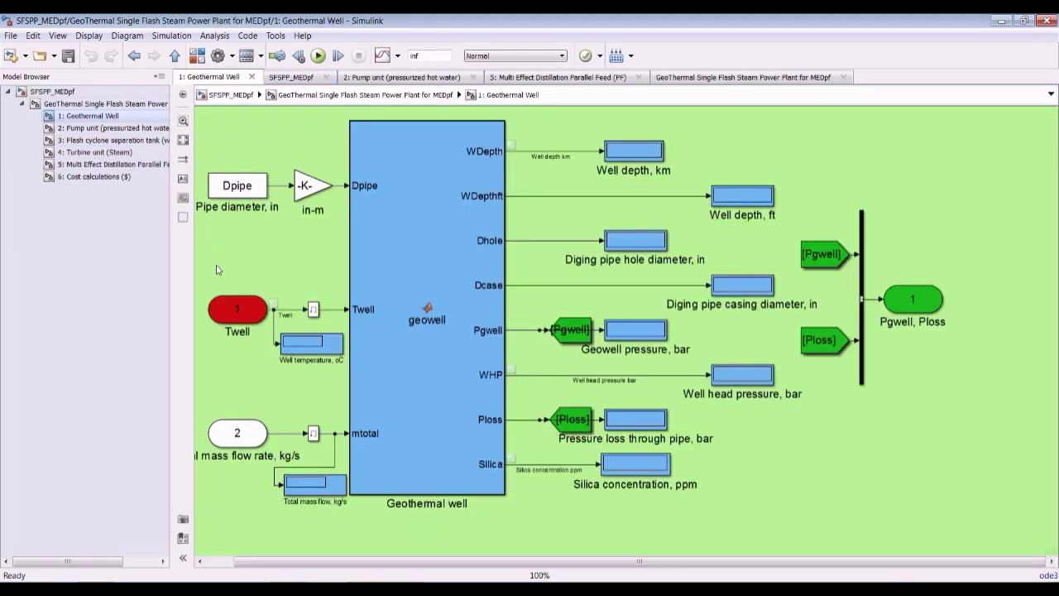
left_click(183, 140)
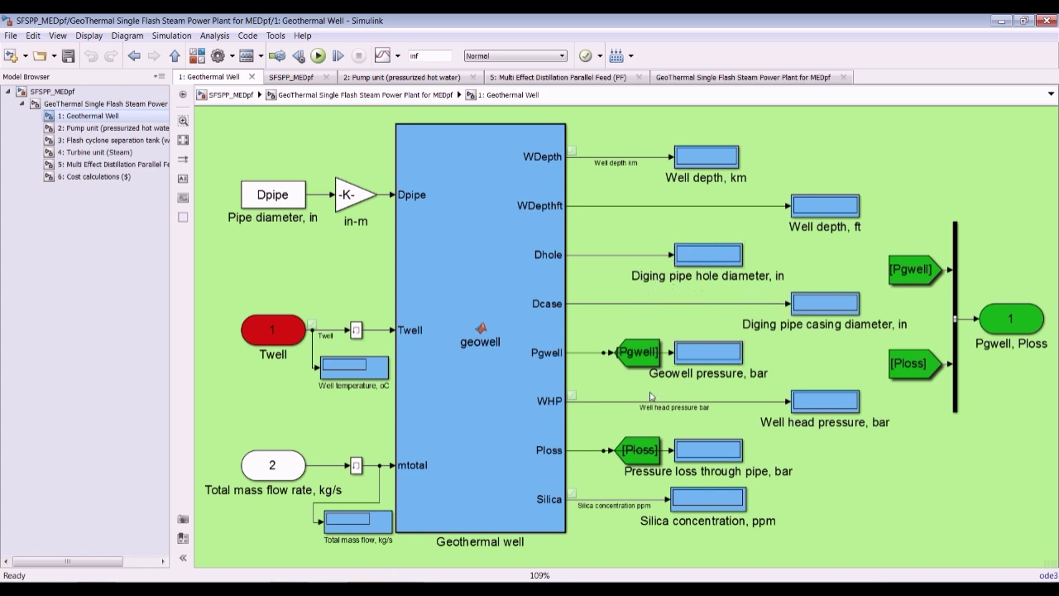
scroll(590, 358, "down", 1)
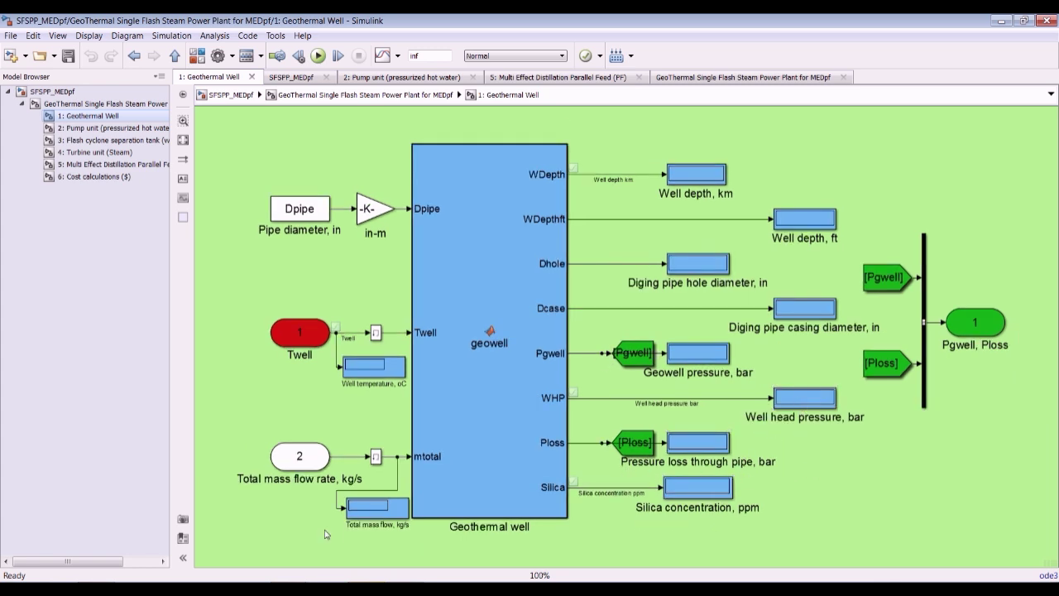
left_click(64, 131)
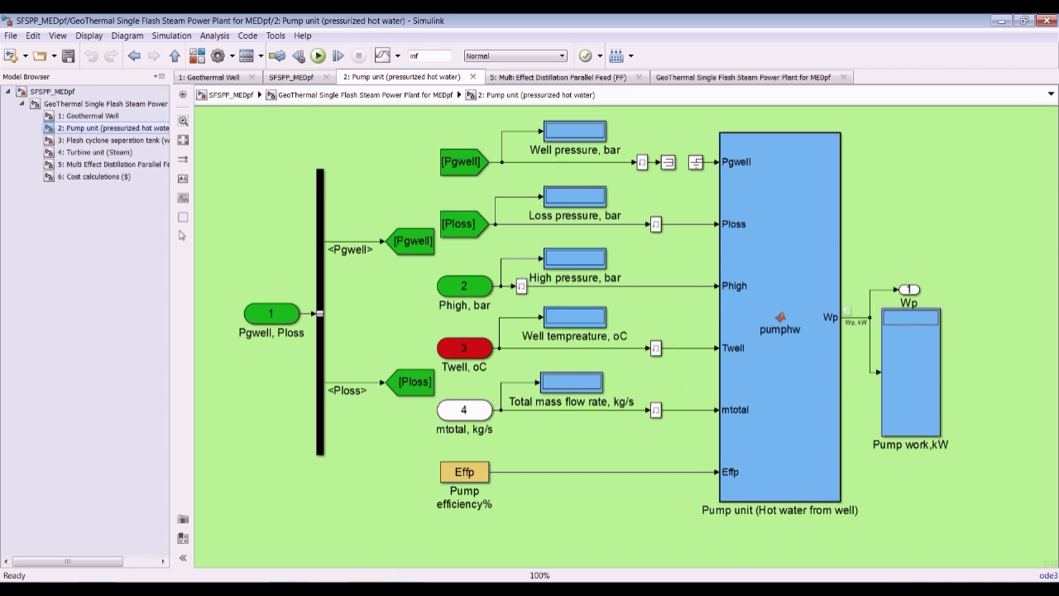
Open the Flash cyclone separation tank subsystem and zoom around the fstw function's output displays.
left_click(99, 141)
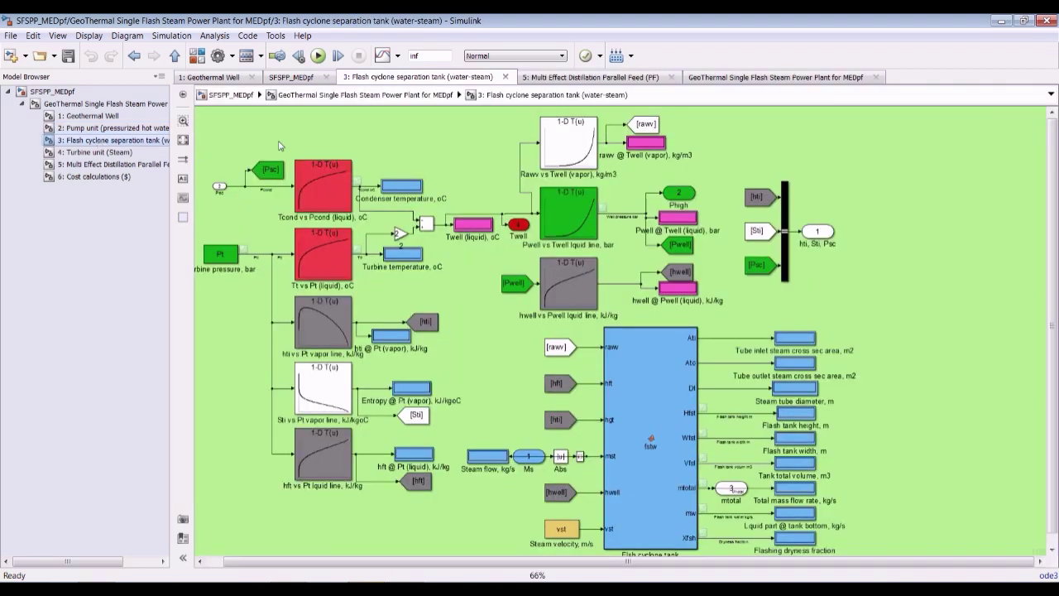
scroll(246, 145, "down", 1)
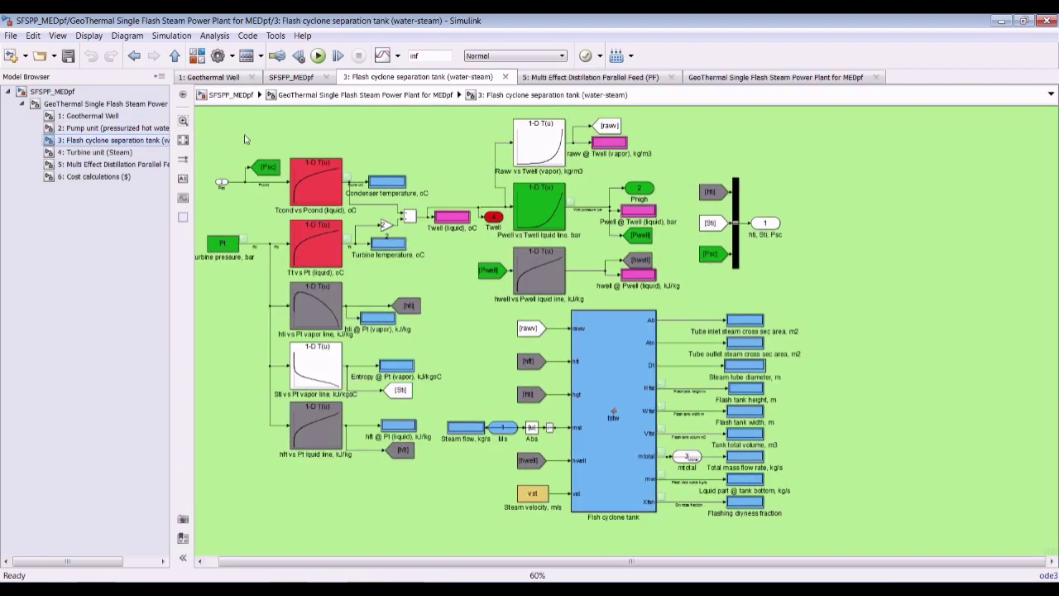
scroll(866, 483, "up", 8)
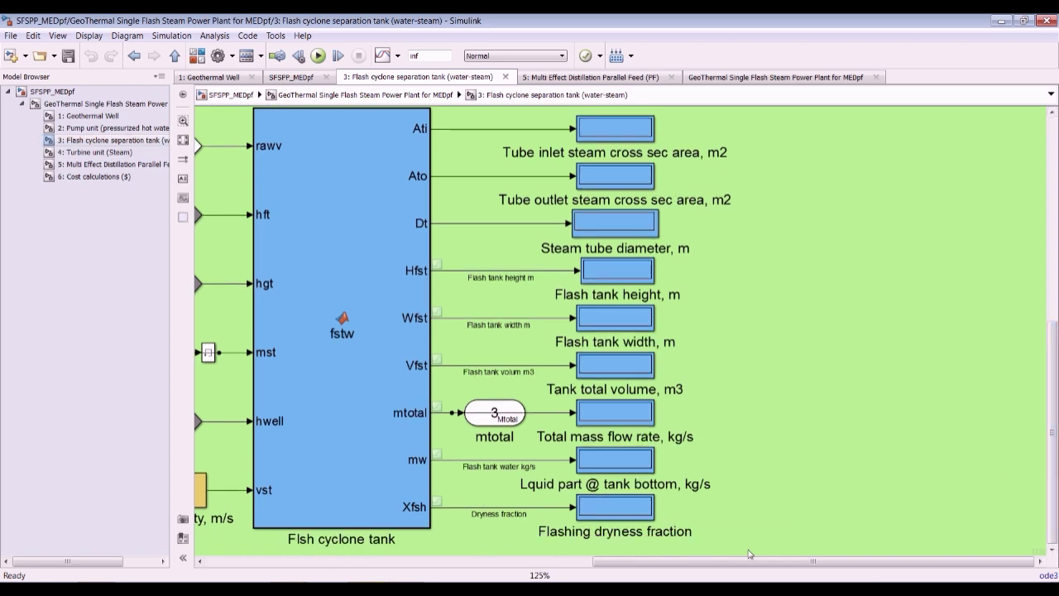
scroll(762, 546, "down", 2)
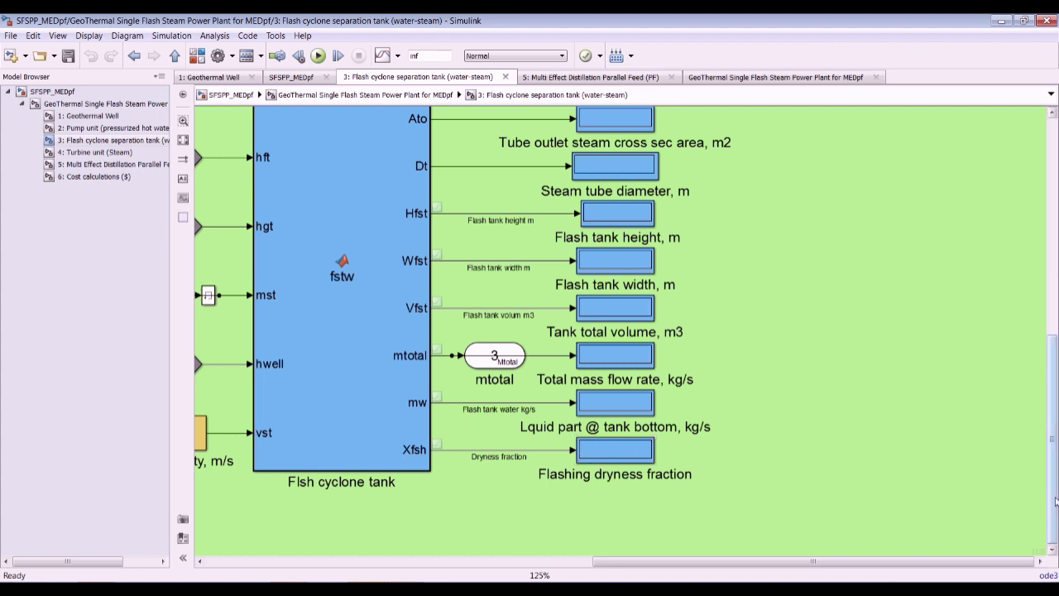
scroll(960, 431, "up", 3)
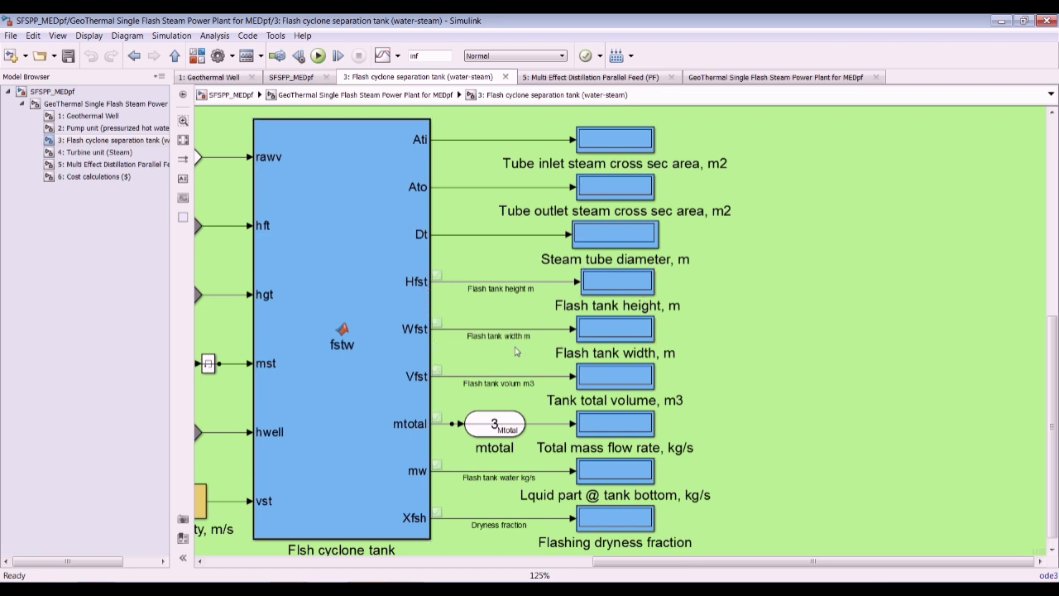
scroll(515, 351, "down", 1)
scroll(477, 352, "down", 1)
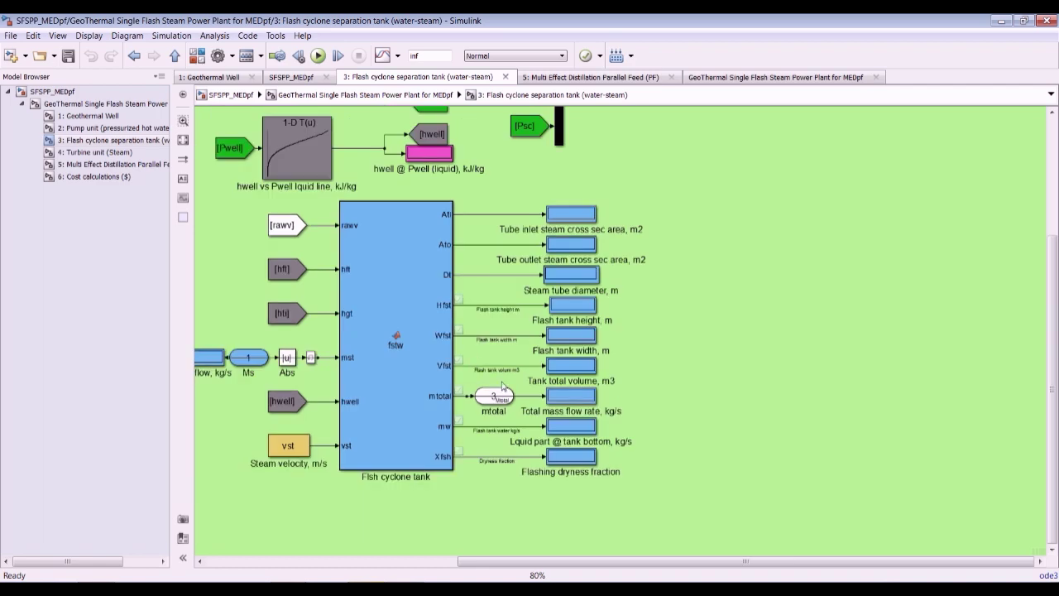
left_click_drag(530, 566, 465, 566)
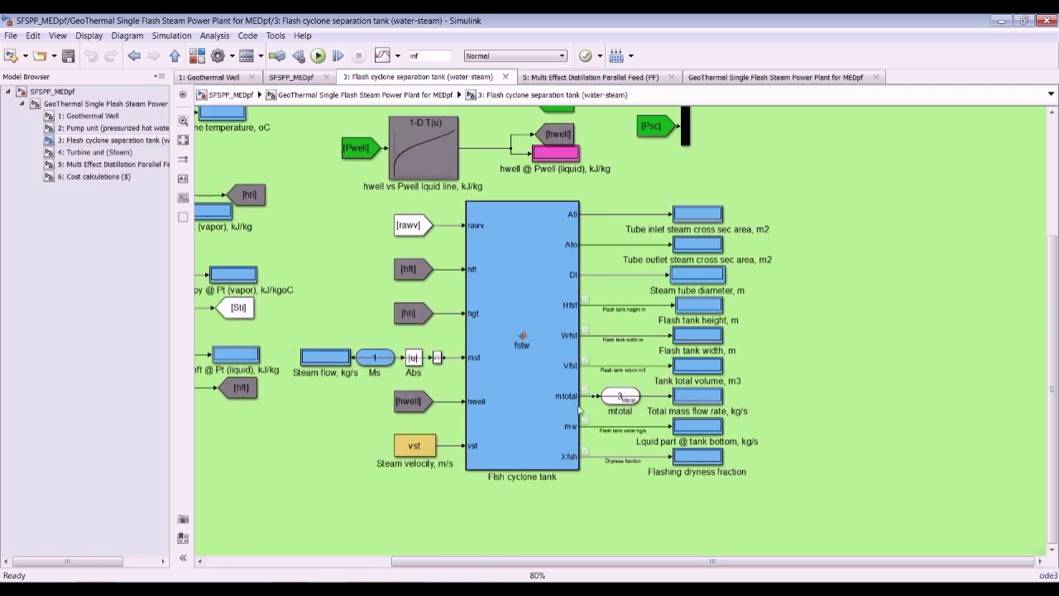
scroll(559, 424, "up", 4)
scroll(563, 439, "down", 5)
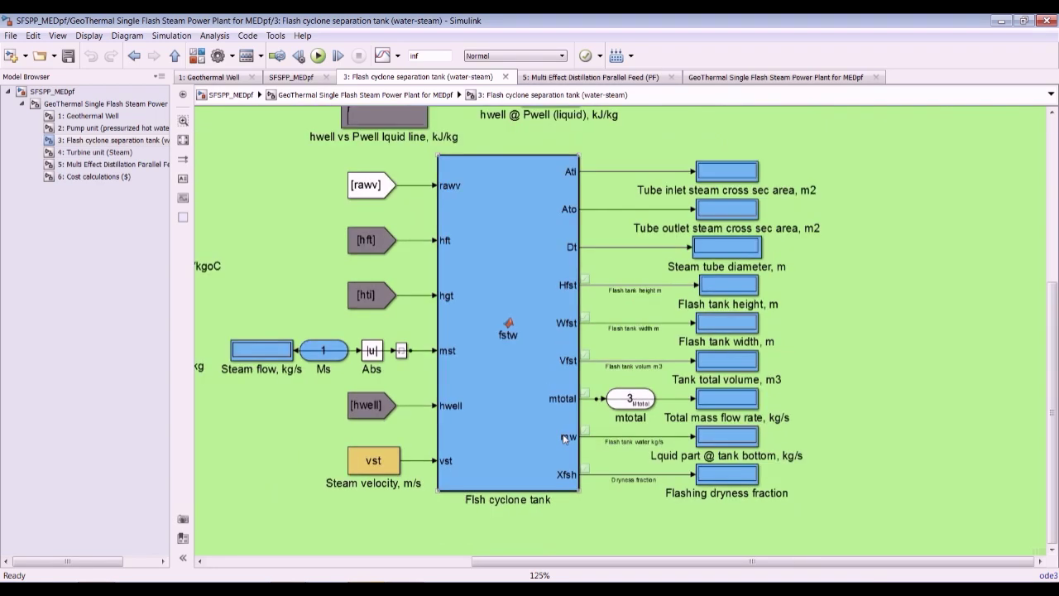
left_click_drag(538, 566, 455, 566)
left_click_drag(1052, 404, 1053, 336)
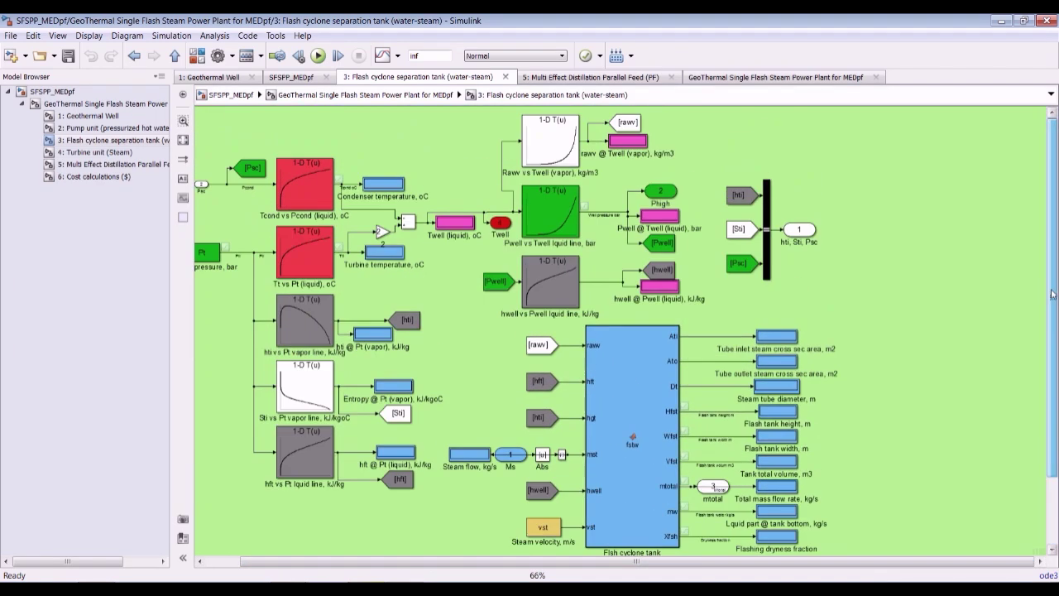
scroll(345, 190, "up", 4)
scroll(345, 190, "down", 4)
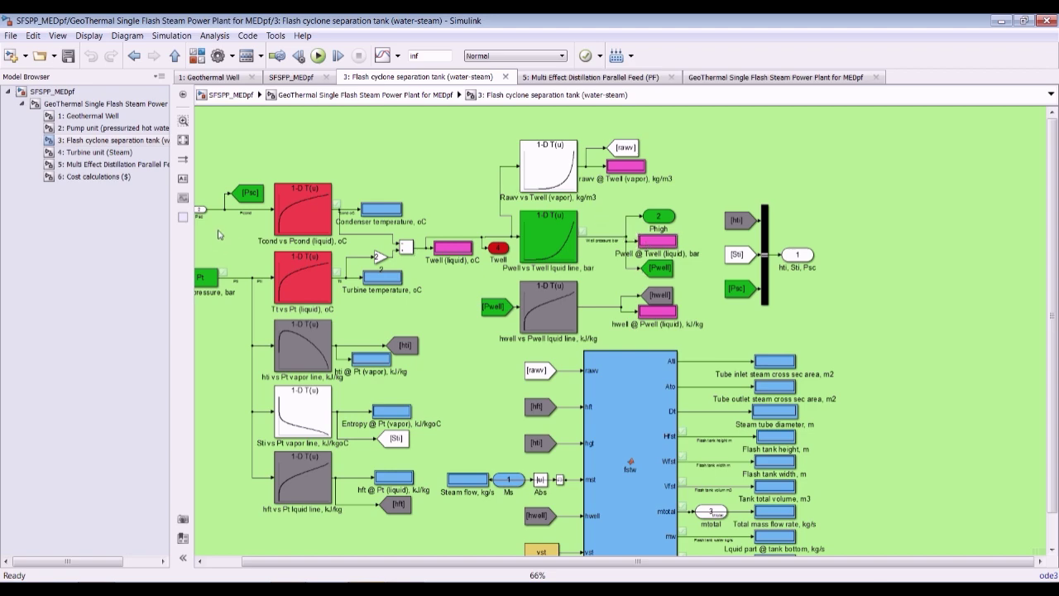
Zoom through the Turbine unit (Steam) subsystem's outputs, then open the Multi Effect Distillation PF subsystem.
left_click(131, 153)
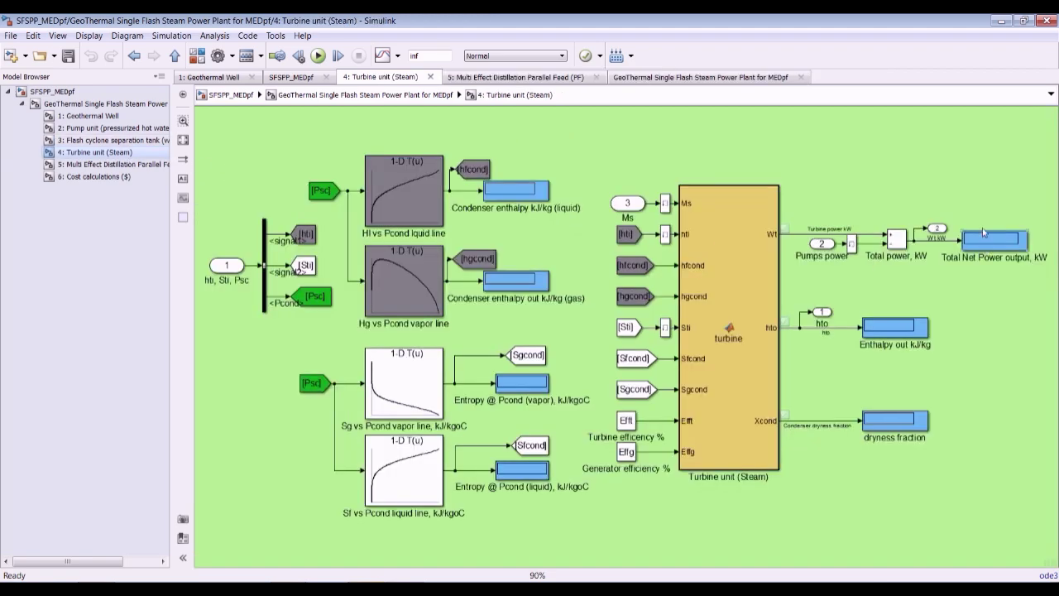
scroll(1004, 218, "up", 3)
scroll(1004, 218, "up", 2)
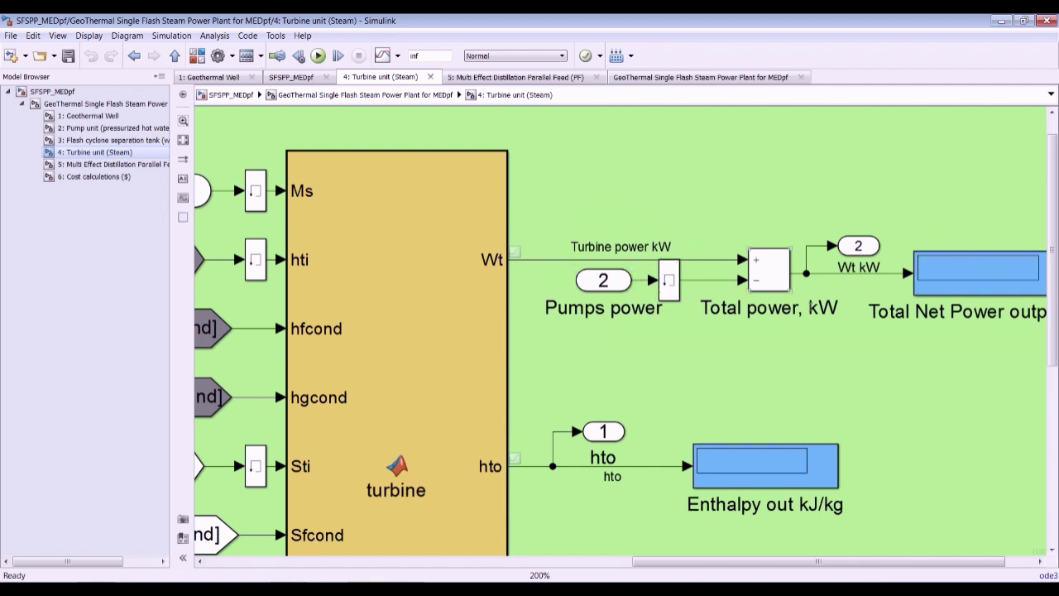
scroll(859, 318, "down", 1)
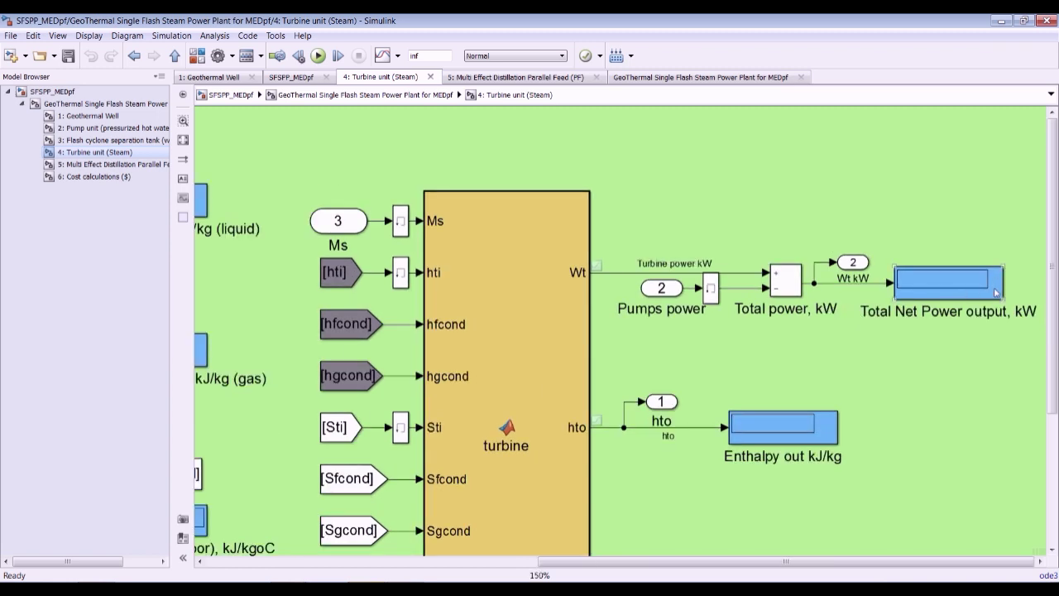
scroll(915, 308, "down", 1)
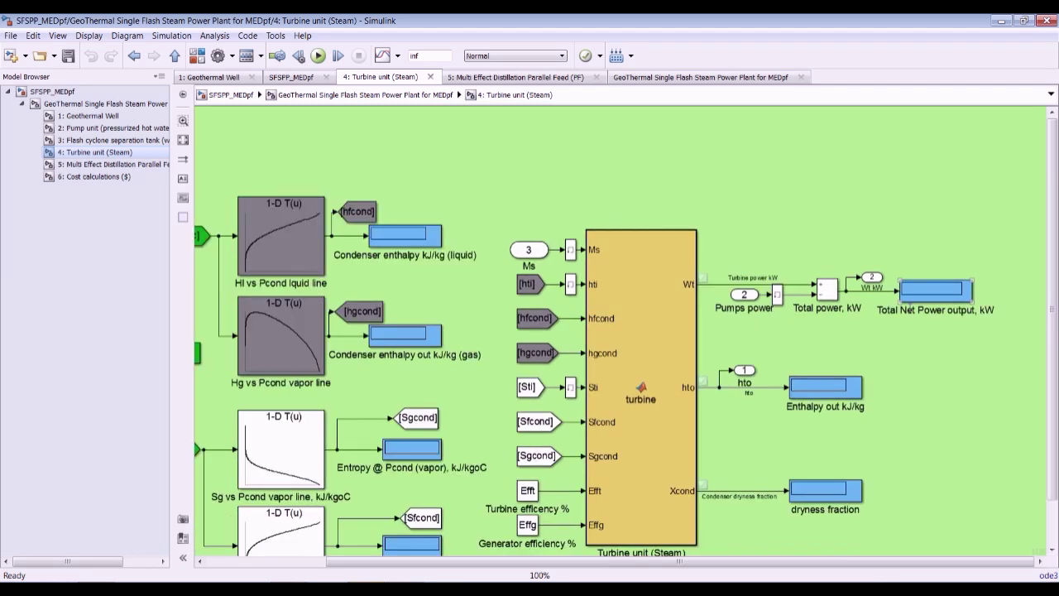
scroll(796, 404, "down", 1)
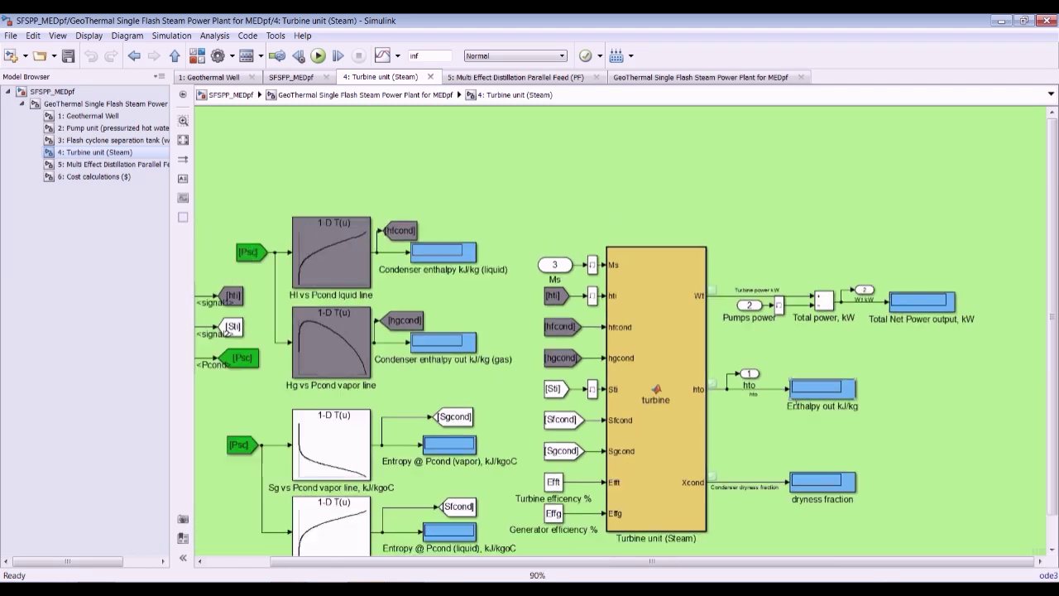
scroll(820, 488, "up", 4)
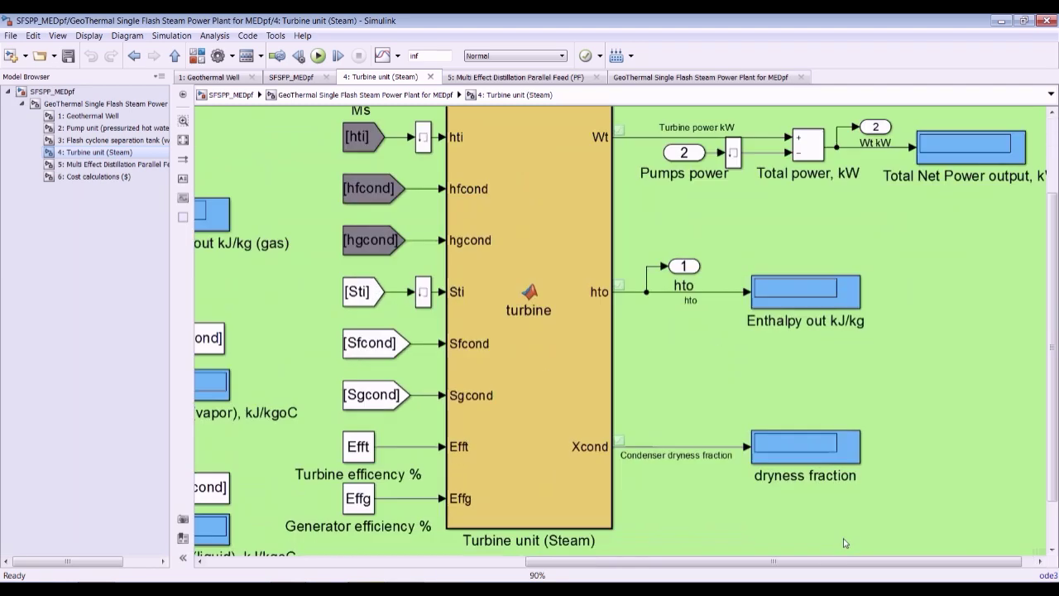
scroll(771, 441, "down", 4)
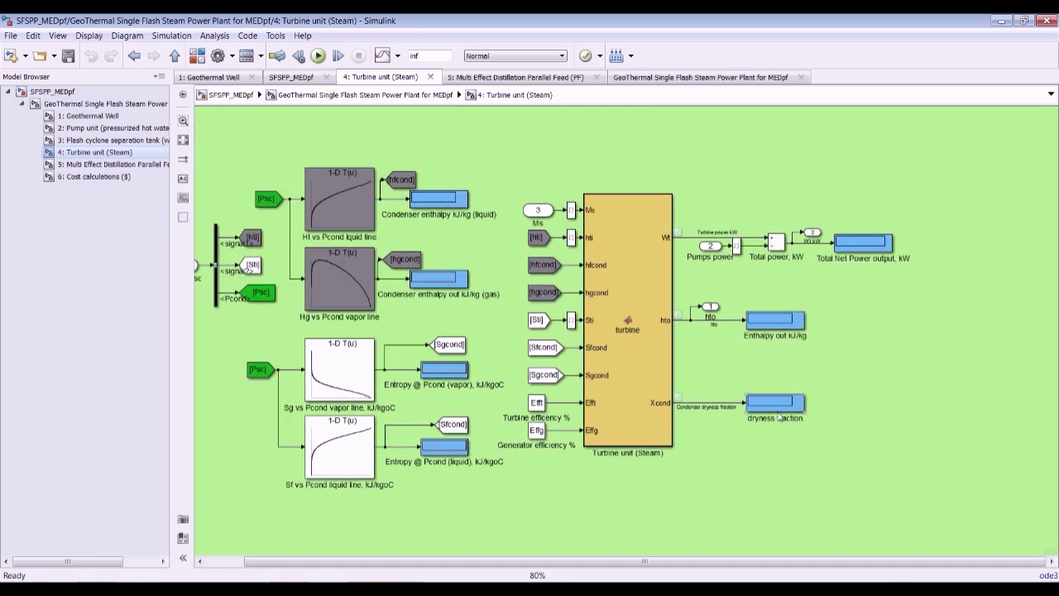
left_click(116, 165)
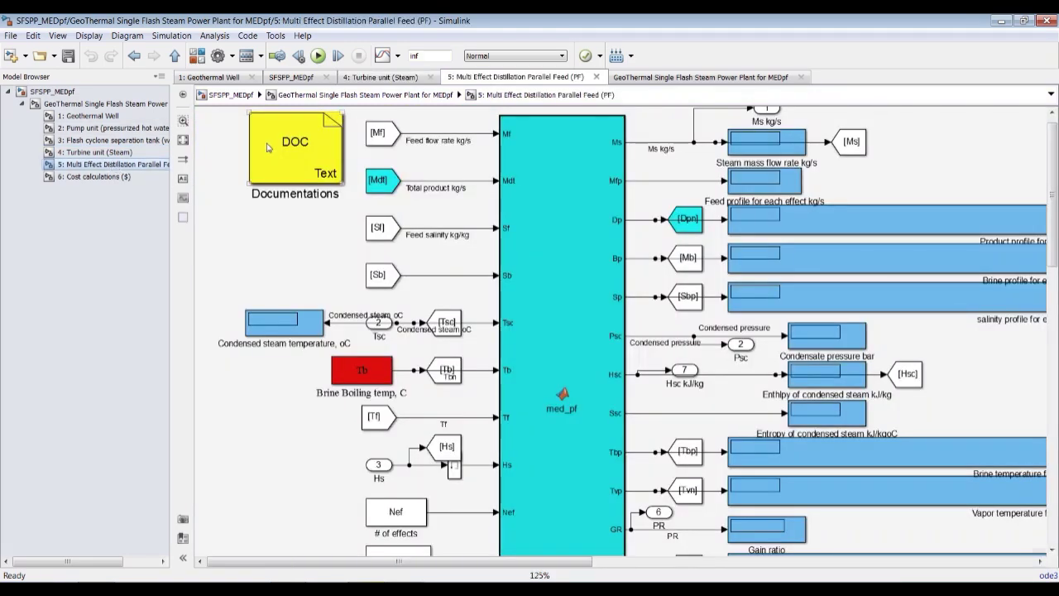
left_click(183, 140)
scroll(537, 135, "up", 3)
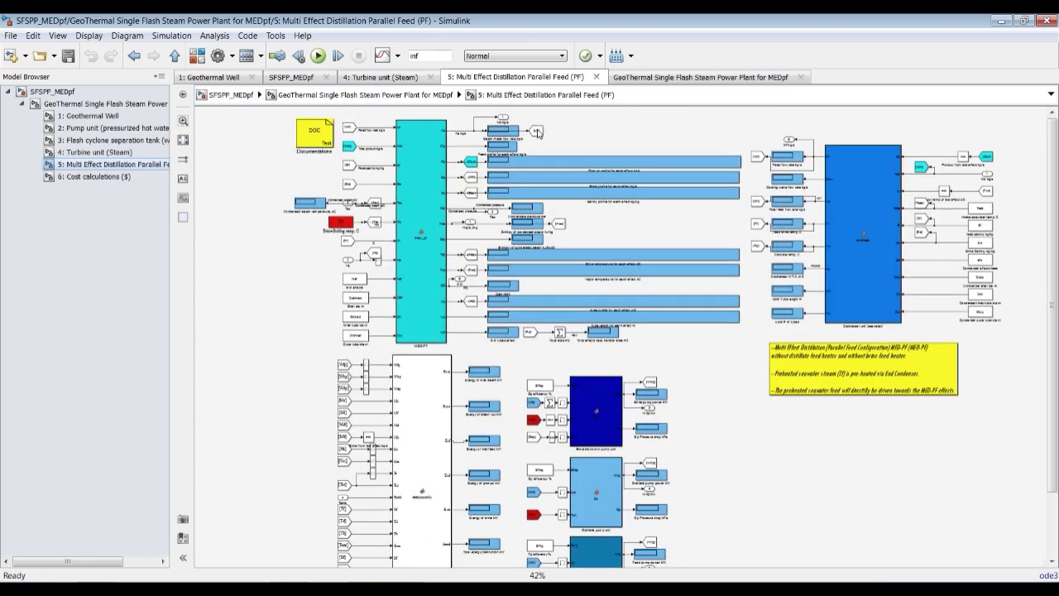
scroll(514, 133, "up", 3)
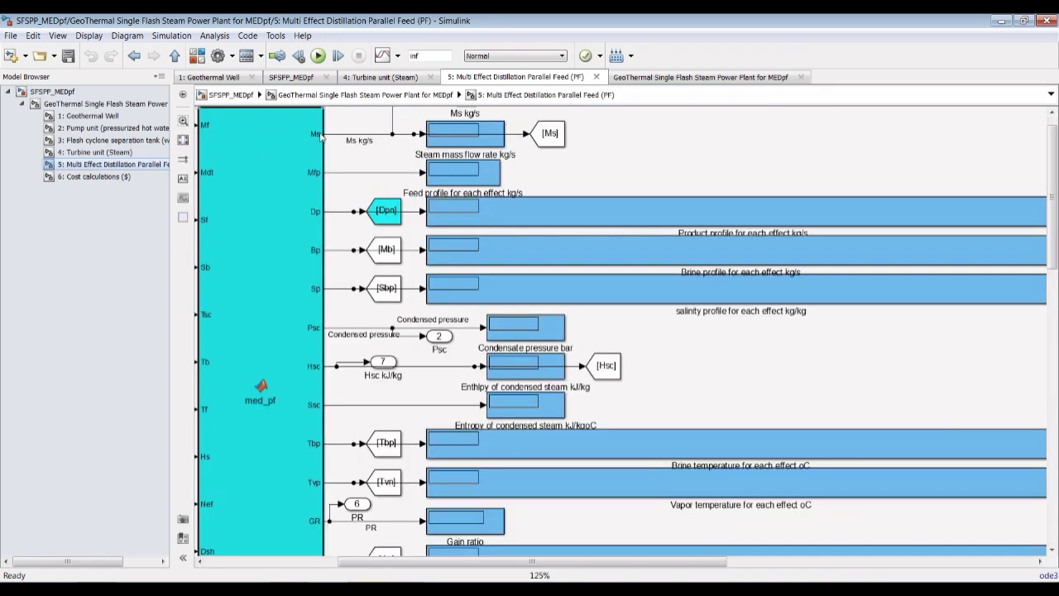
scroll(344, 201, "down", 1)
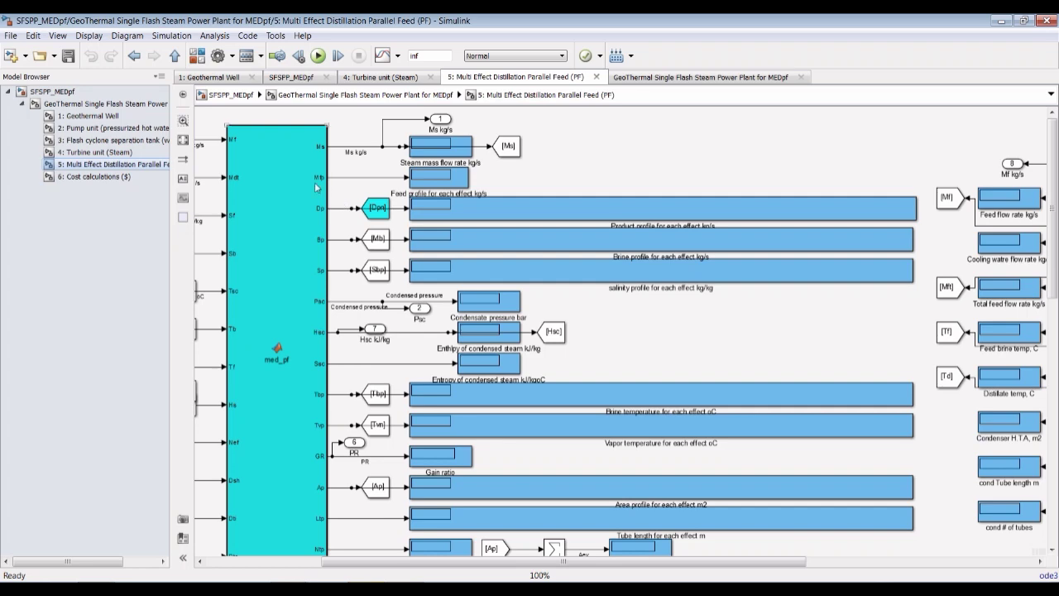
scroll(327, 211, "down", 2)
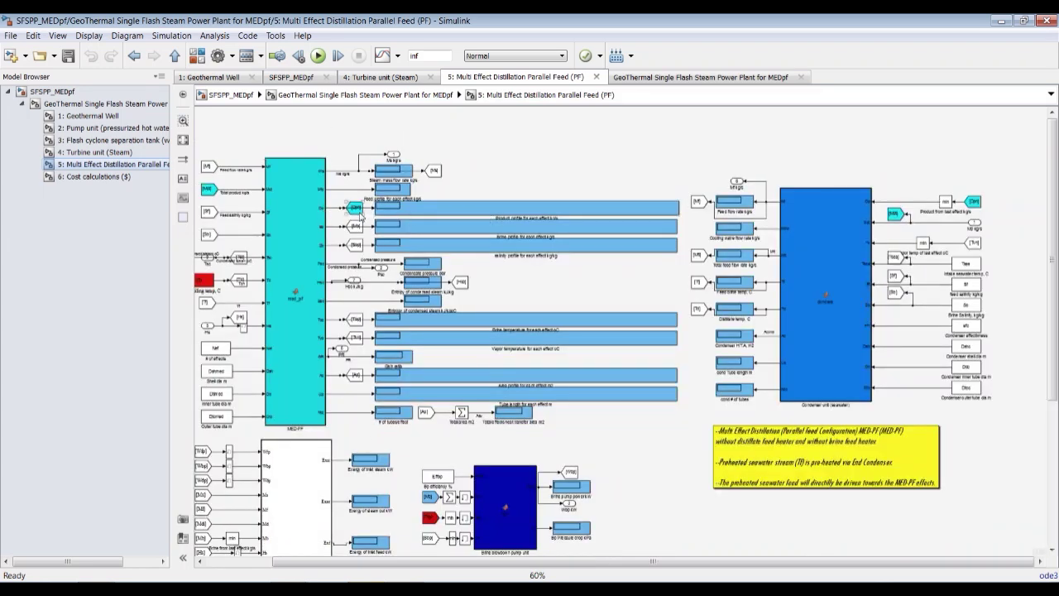
scroll(316, 277, "up", 3)
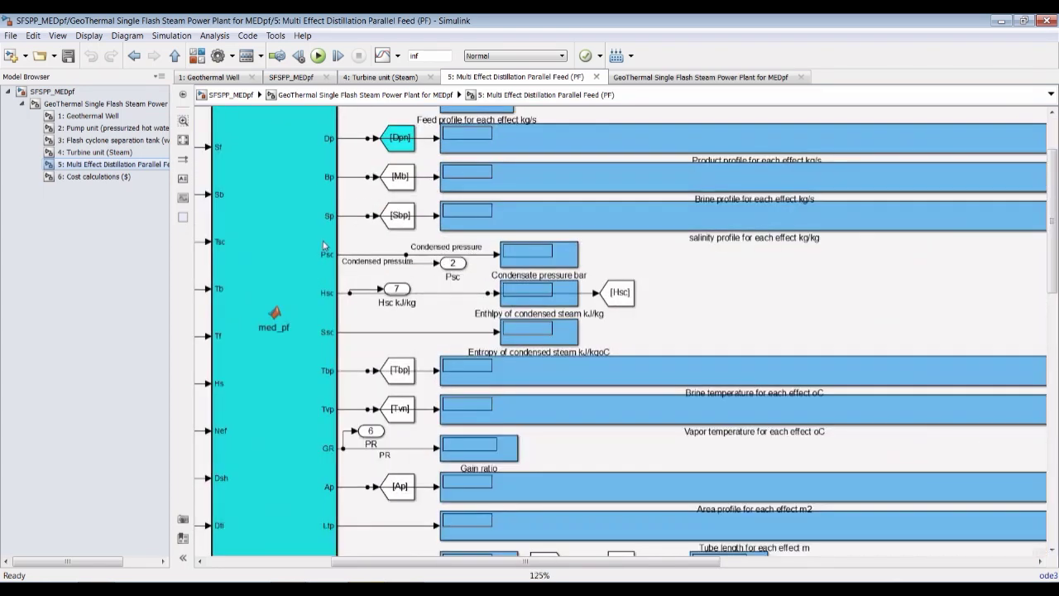
scroll(339, 271, "up", 1)
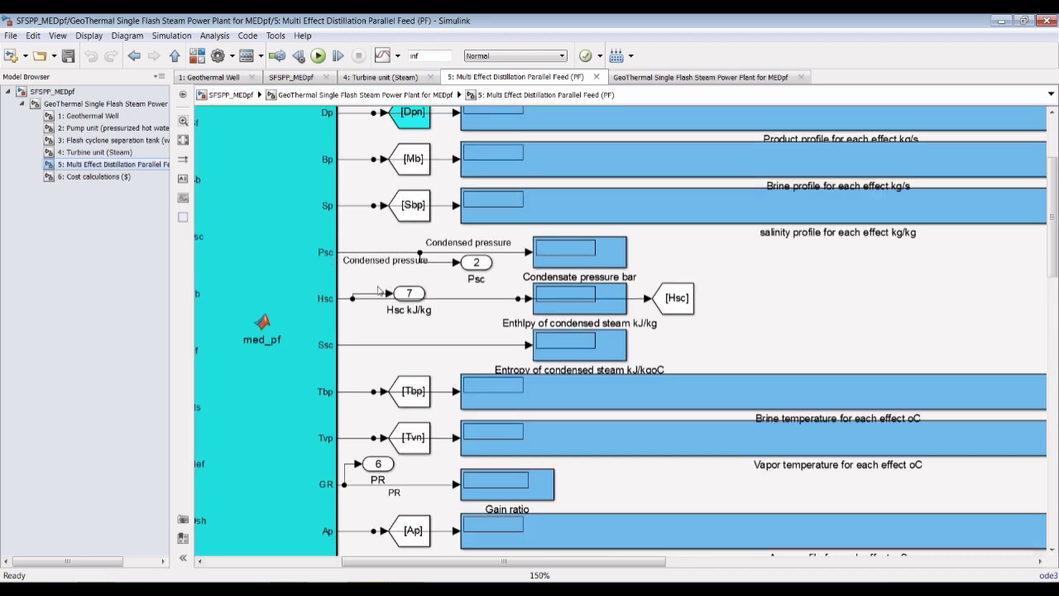
scroll(378, 290, "down", 1)
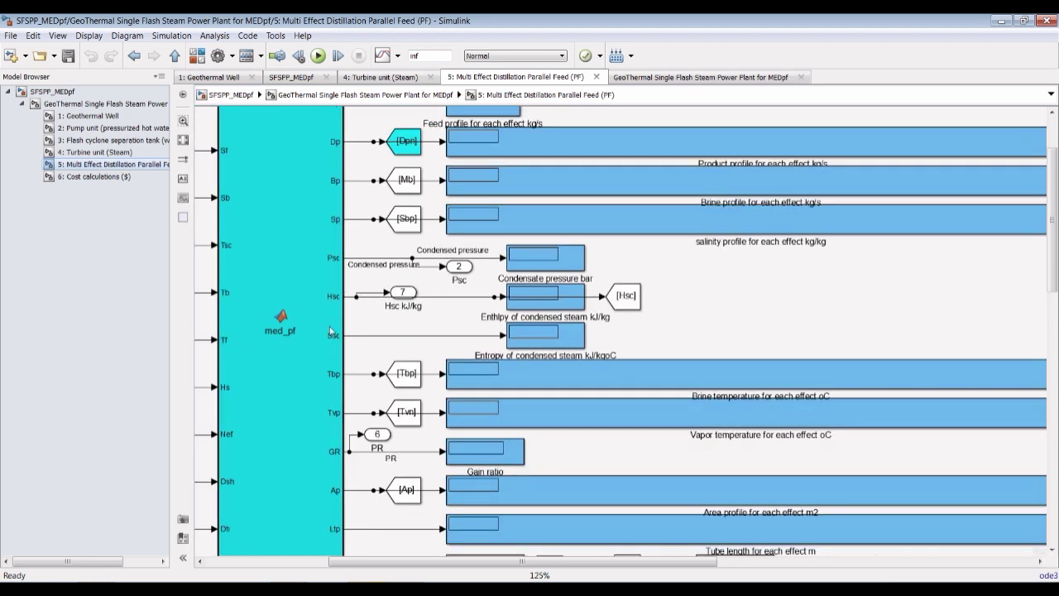
scroll(331, 331, "down", 1)
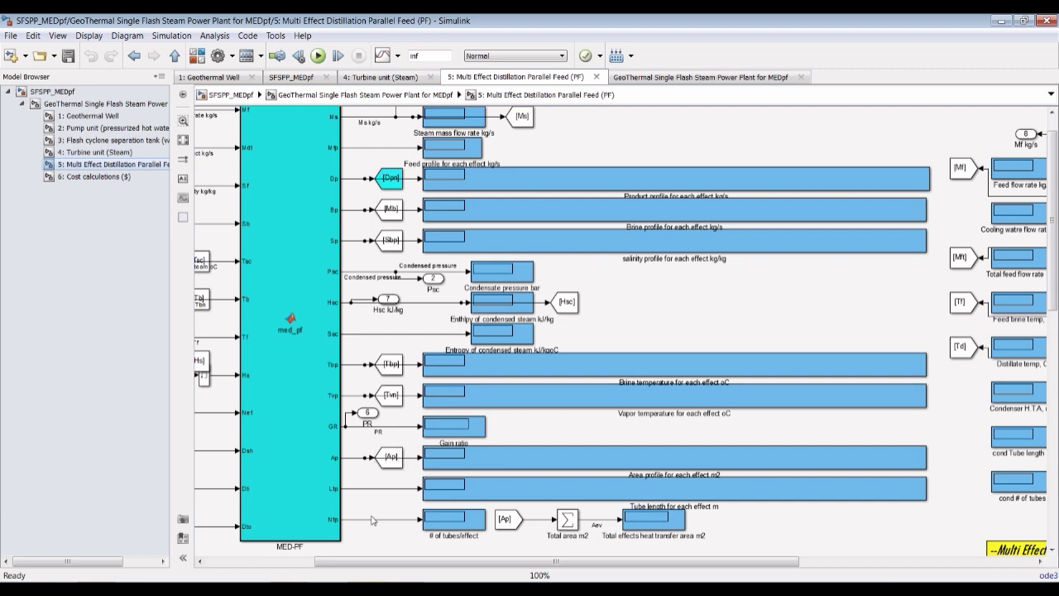
left_click(429, 439)
scroll(887, 199, "down", 3)
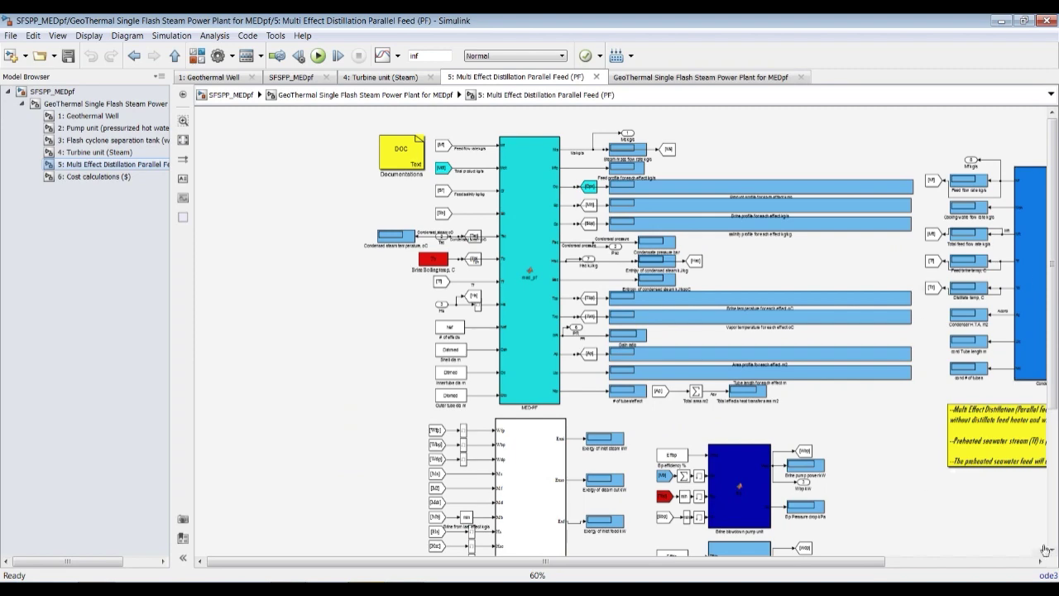
scroll(1008, 206, "right", 5)
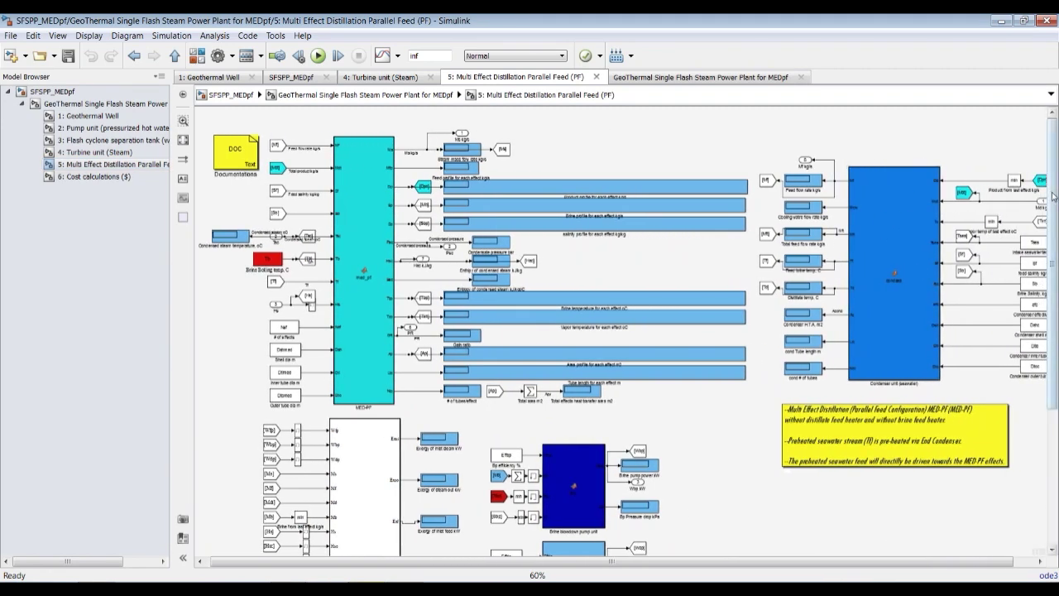
scroll(1008, 206, "up", 3)
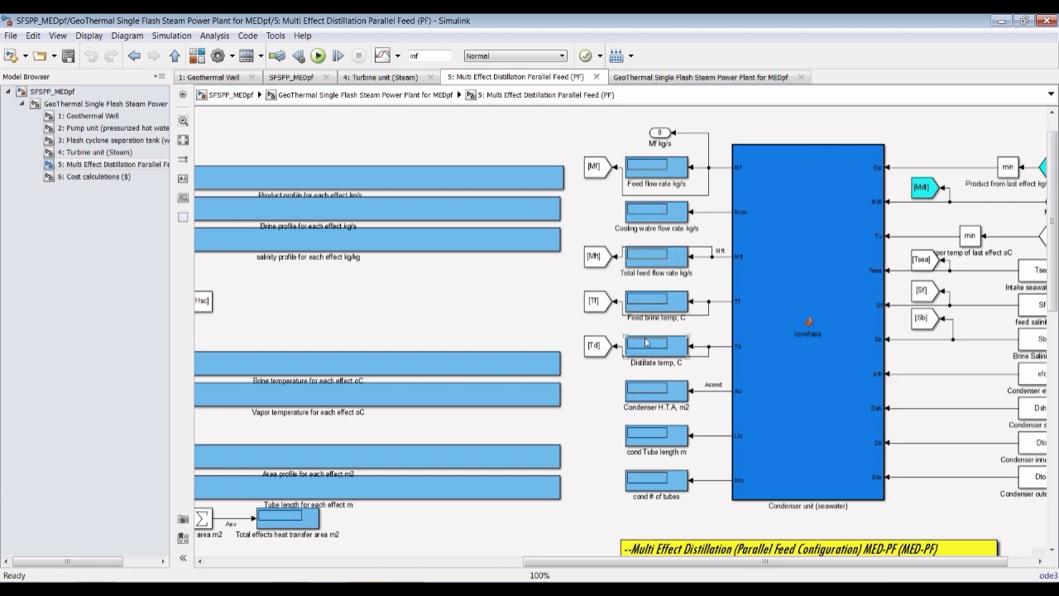
Check the Cost calculations capital, annual cost, water price and feed cost displays, then return to top level.
left_click(83, 176)
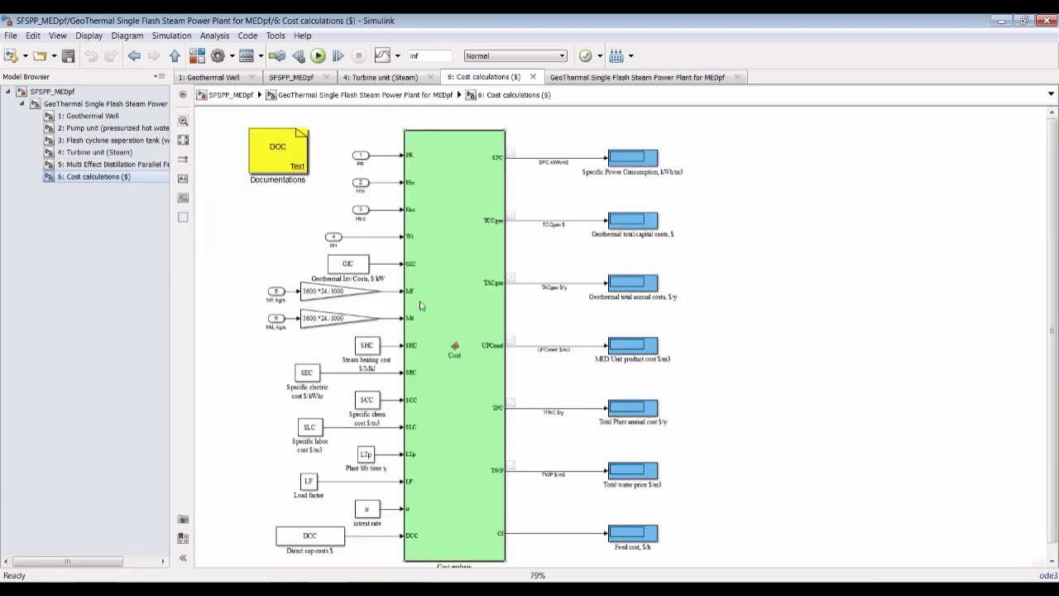
scroll(646, 519, "up", 4)
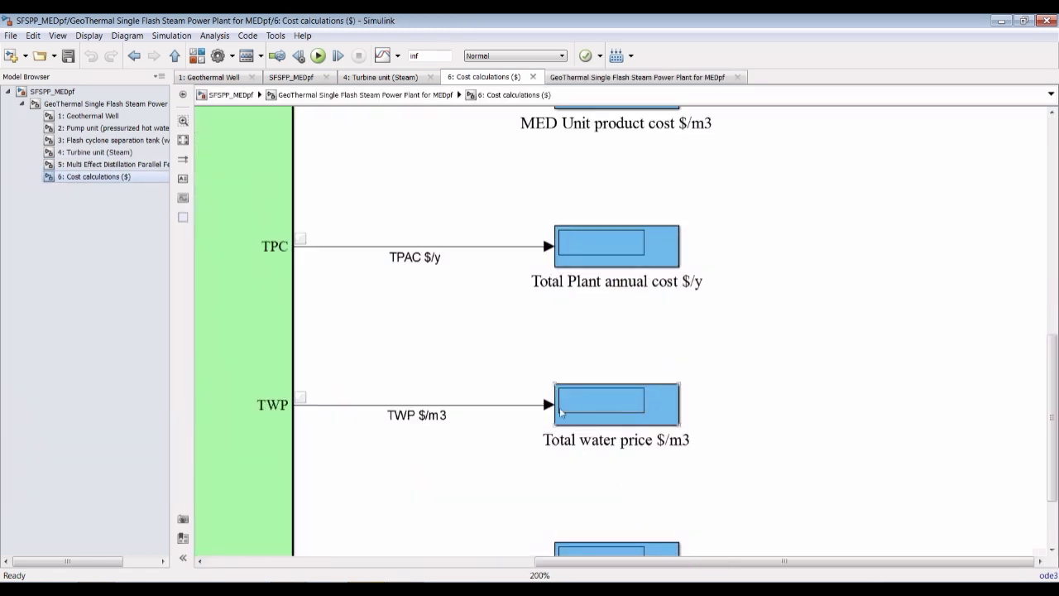
scroll(620, 441, "down", 4)
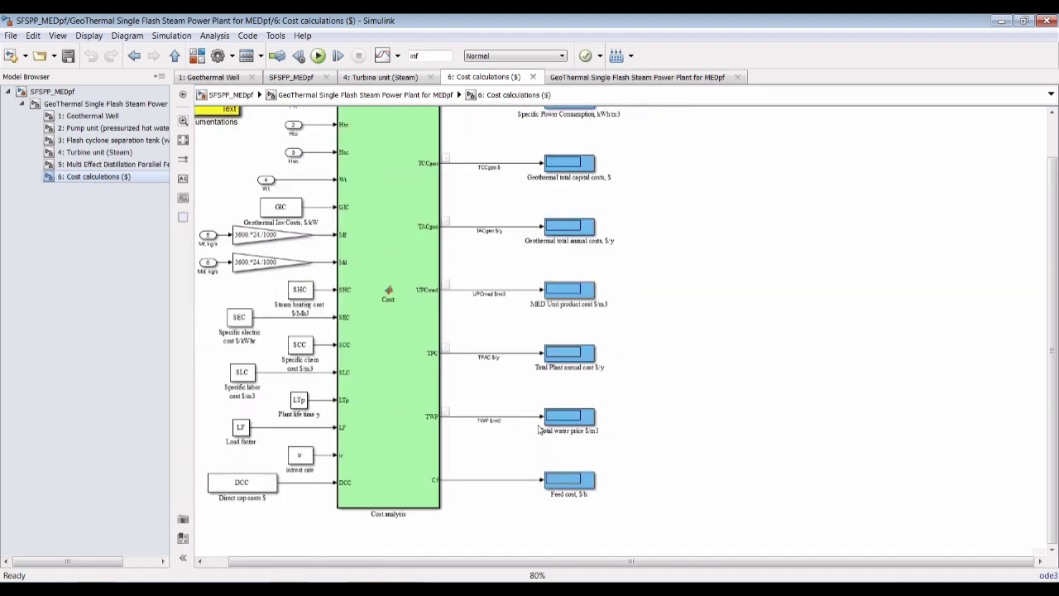
left_click(87, 104)
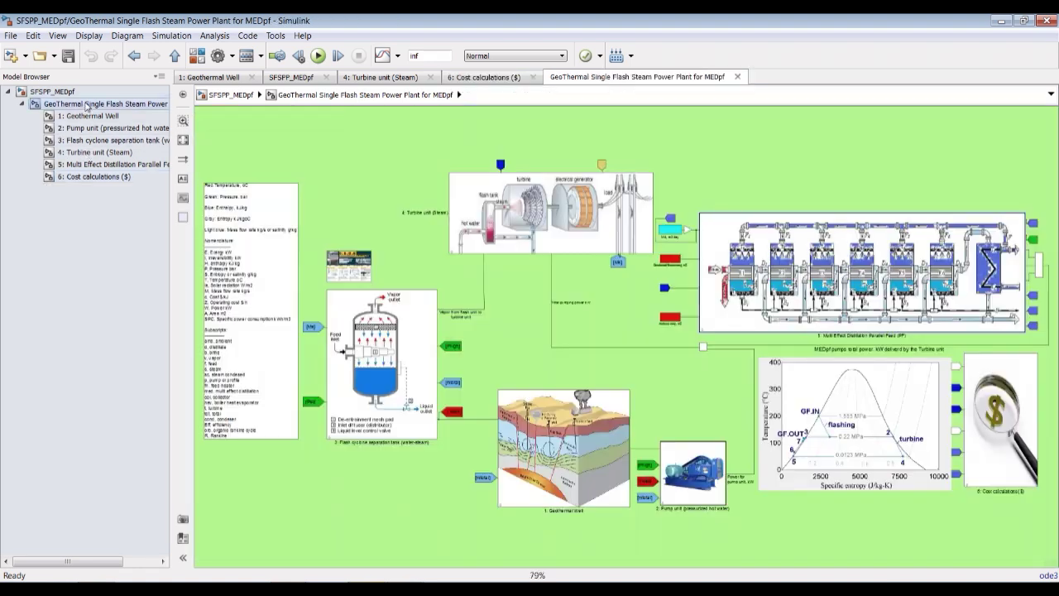
Start the SFSPP_MEDpf simulation and move the plant parameters dialog aside.
left_click(318, 56)
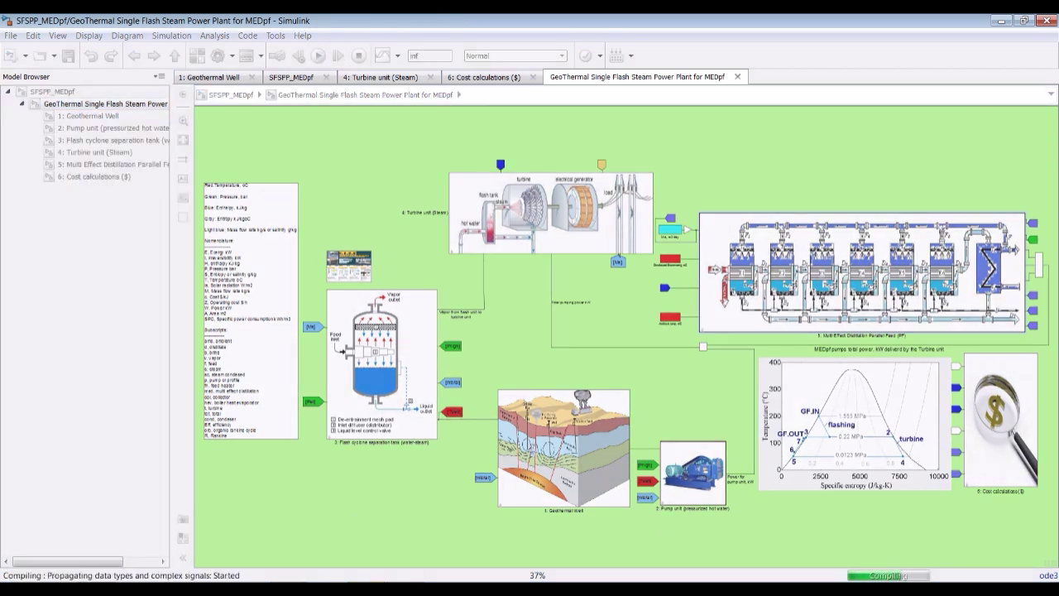
mouse_move(289, 589)
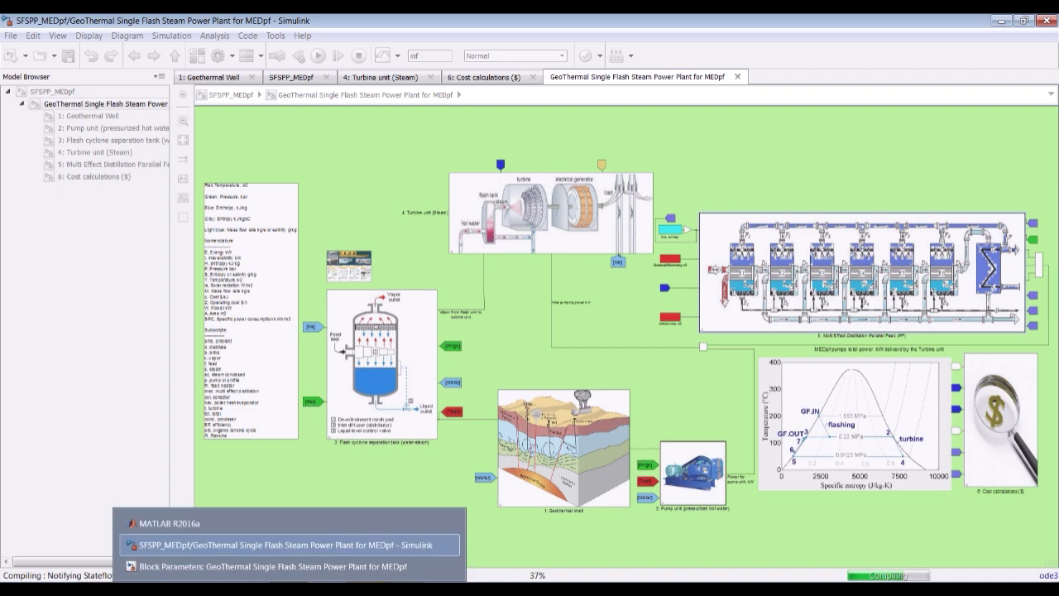
left_click(289, 567)
left_click_drag(189, 164, 607, 157)
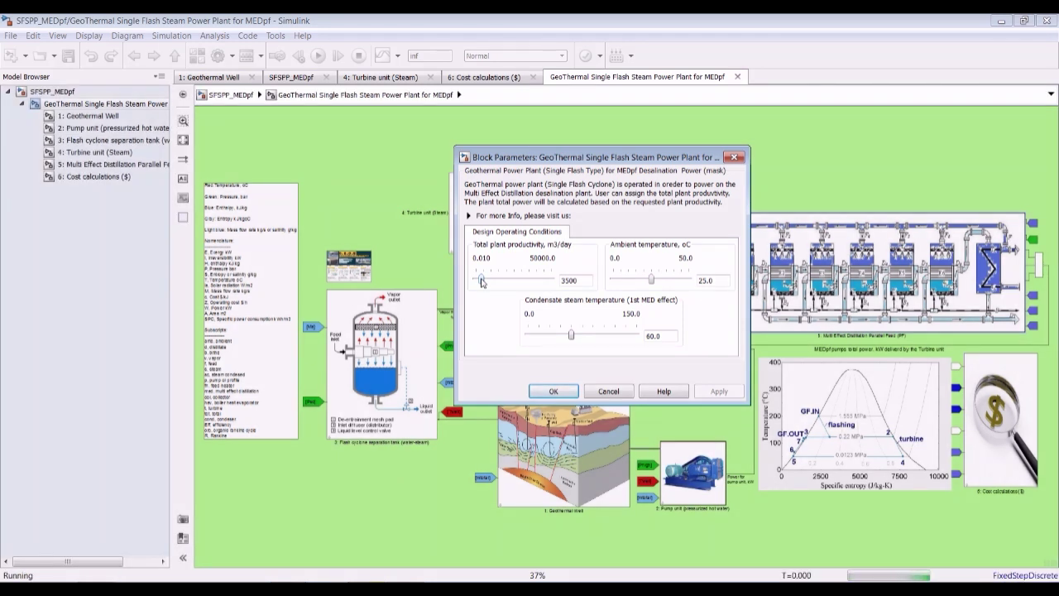
Open the '4: Turbine unit (Steam)' subsystem, dismiss the parameters dialog, and zoom in on the turbine.
left_click(86, 153)
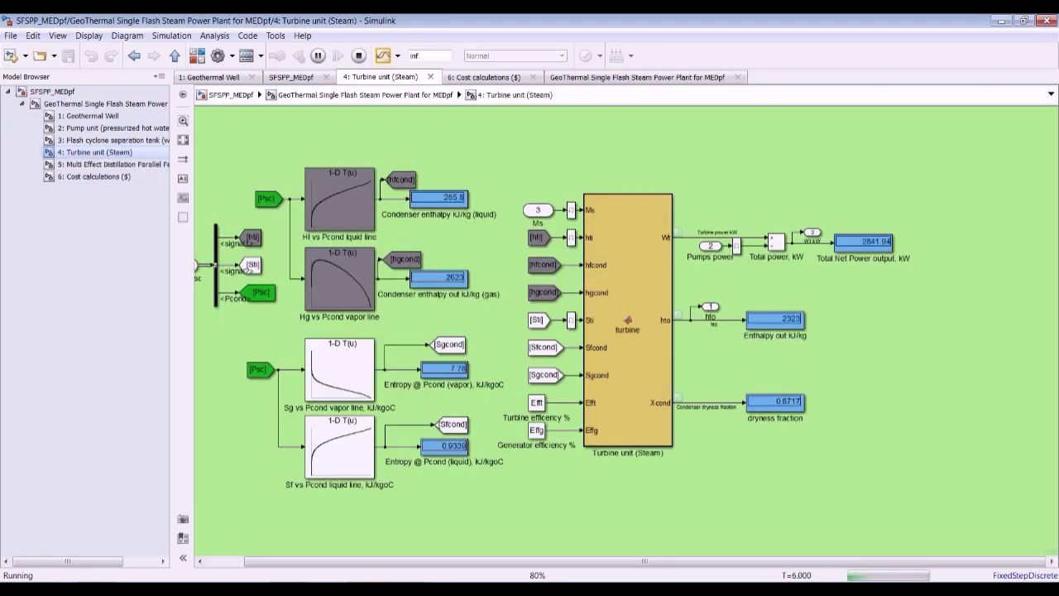
left_click(290, 589)
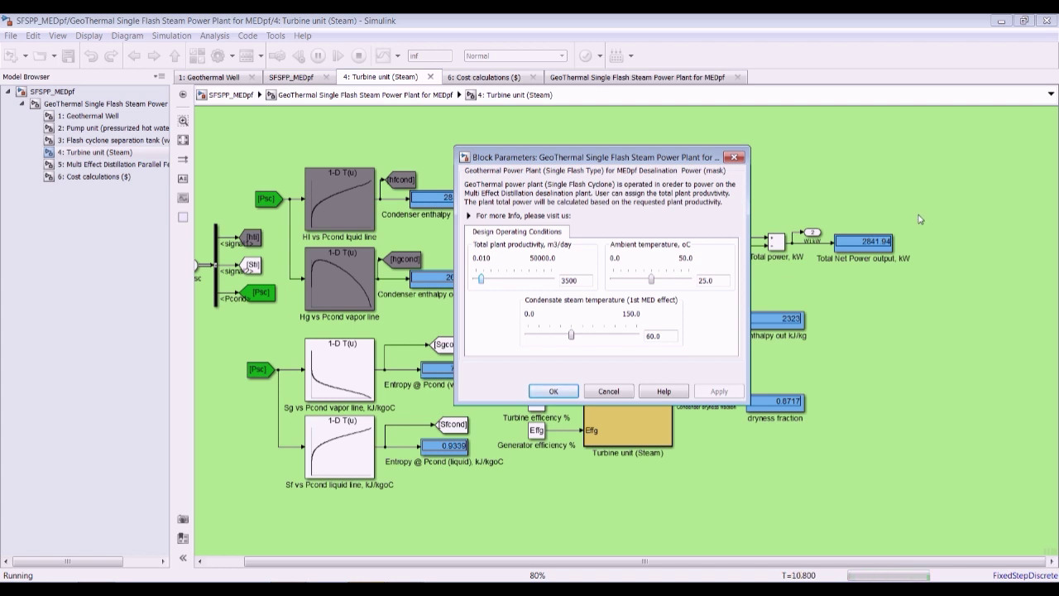
key("Return")
scroll(920, 224, "up", 1)
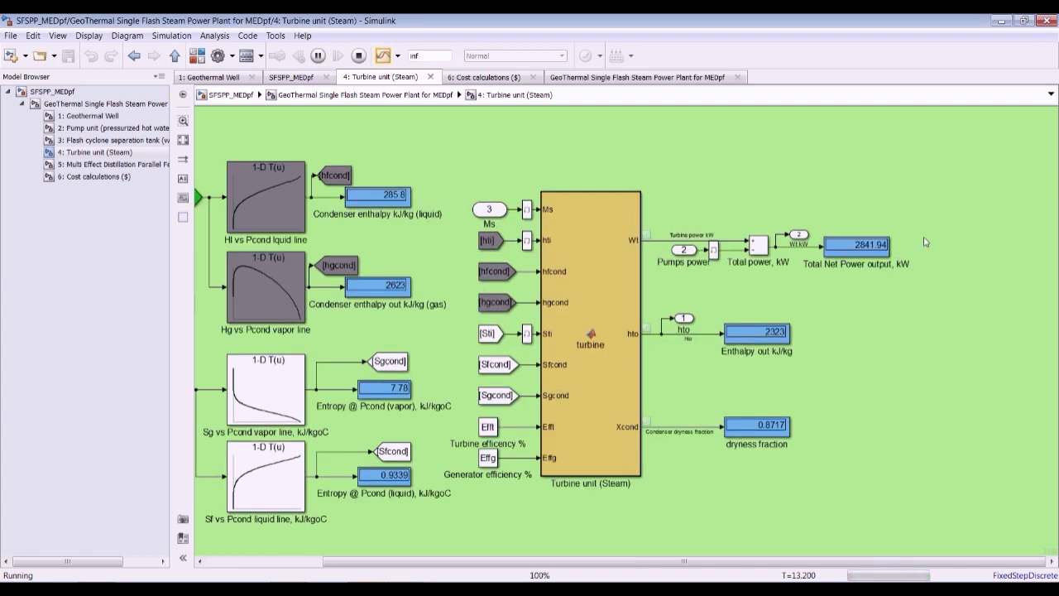
scroll(894, 258, "up", 2)
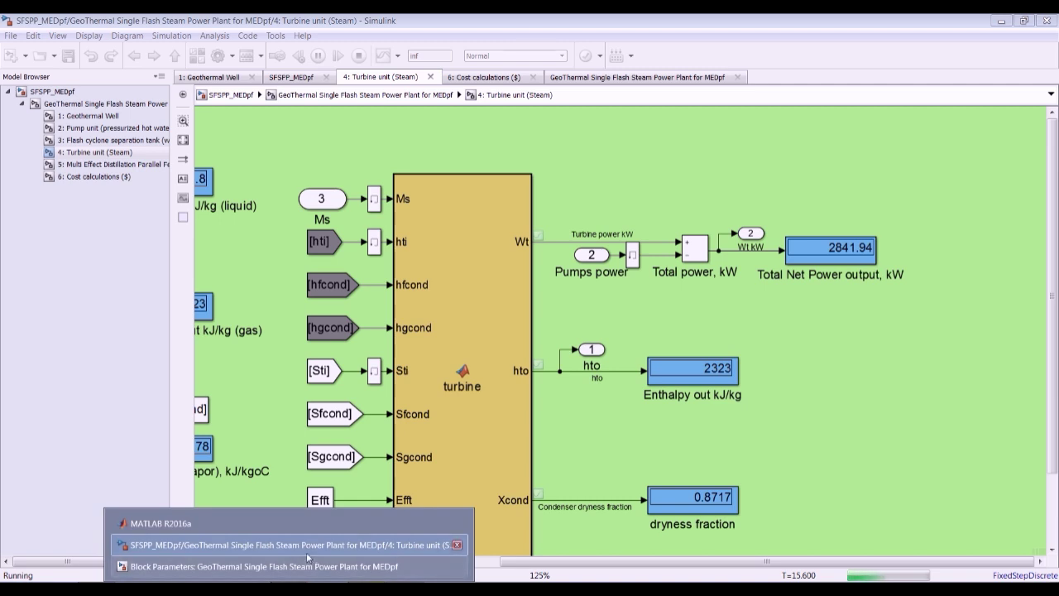
Set plant productivity to 12500.008 m3/day and condensate steam temperature to 73.500, then accept.
left_click(287, 568)
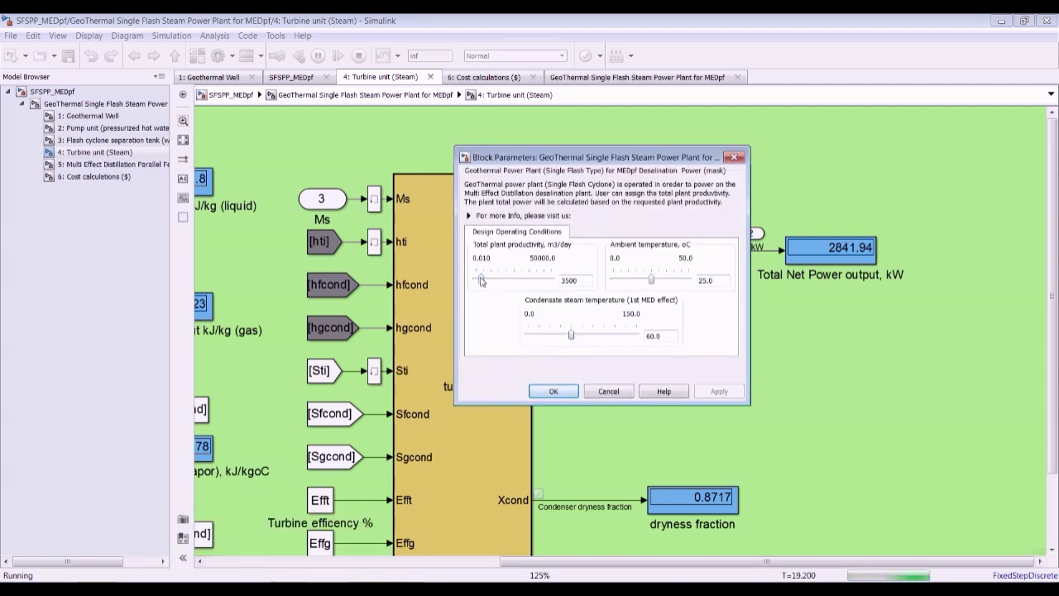
left_click_drag(480, 281, 482, 281)
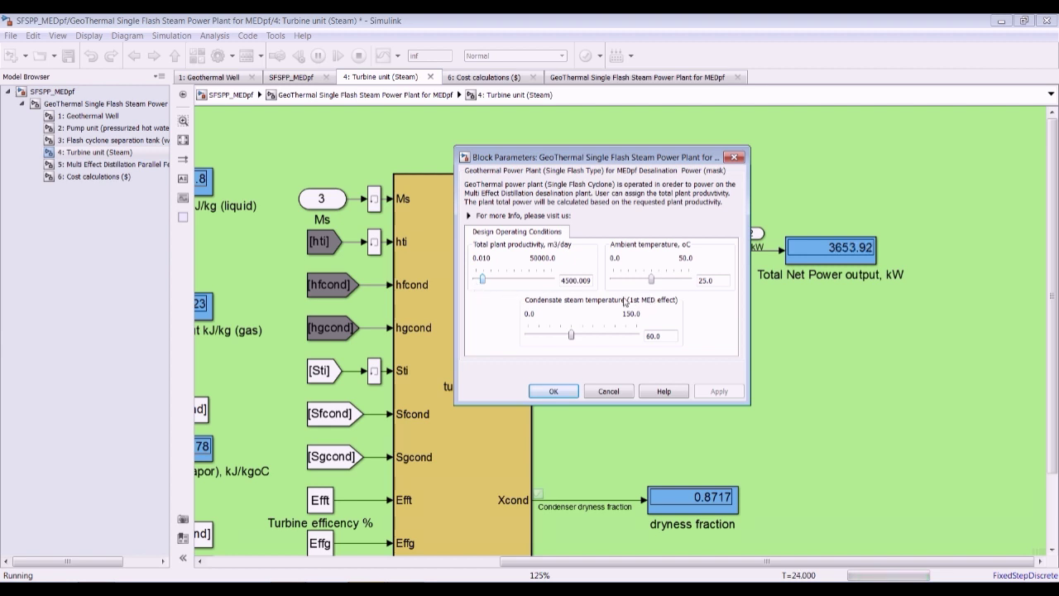
key("Right")
key("Right")
key("Right")
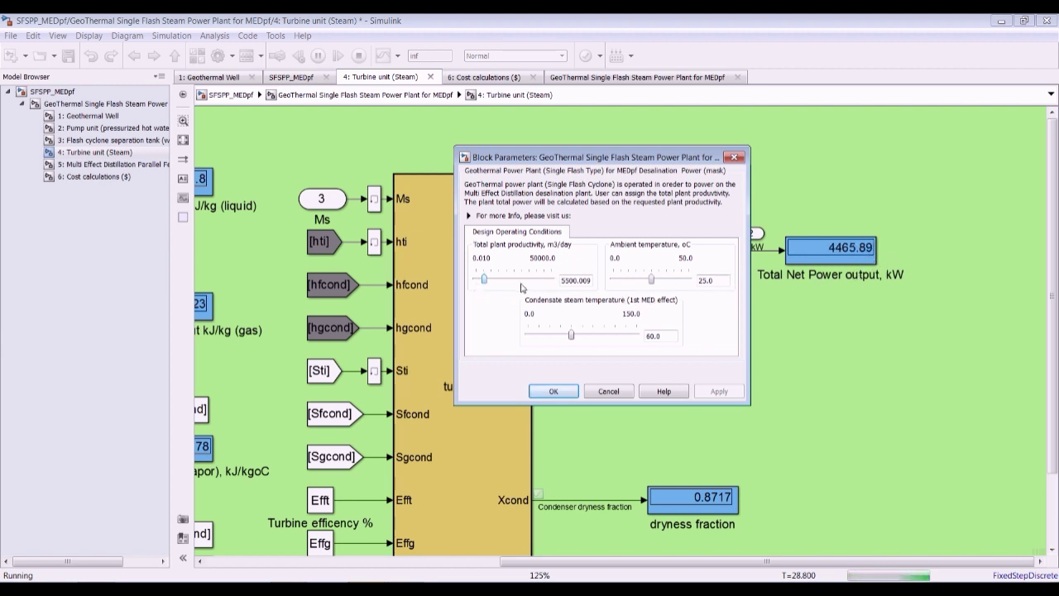
key("Right")
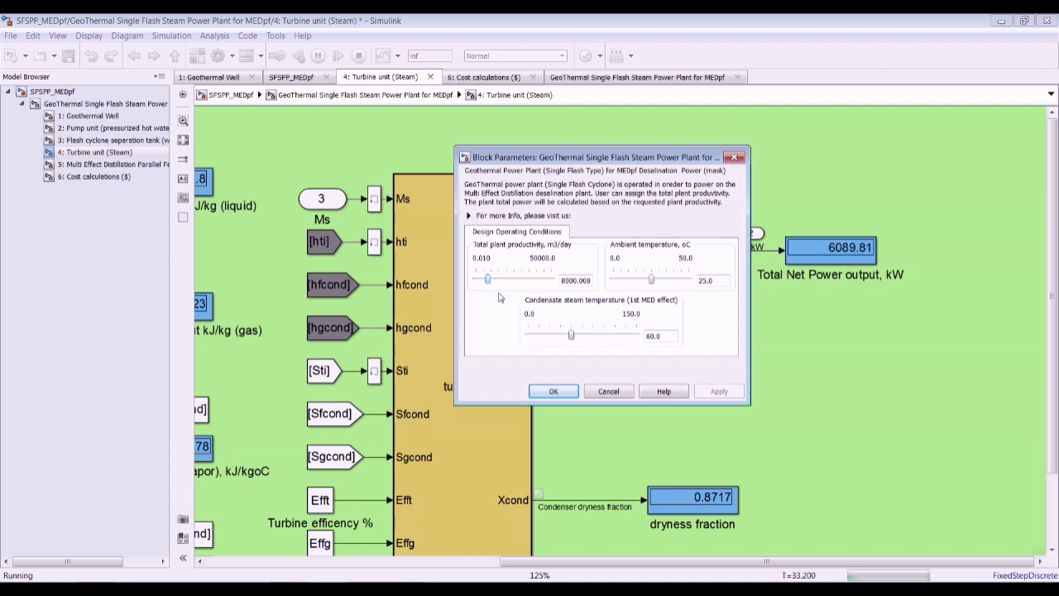
key("Right")
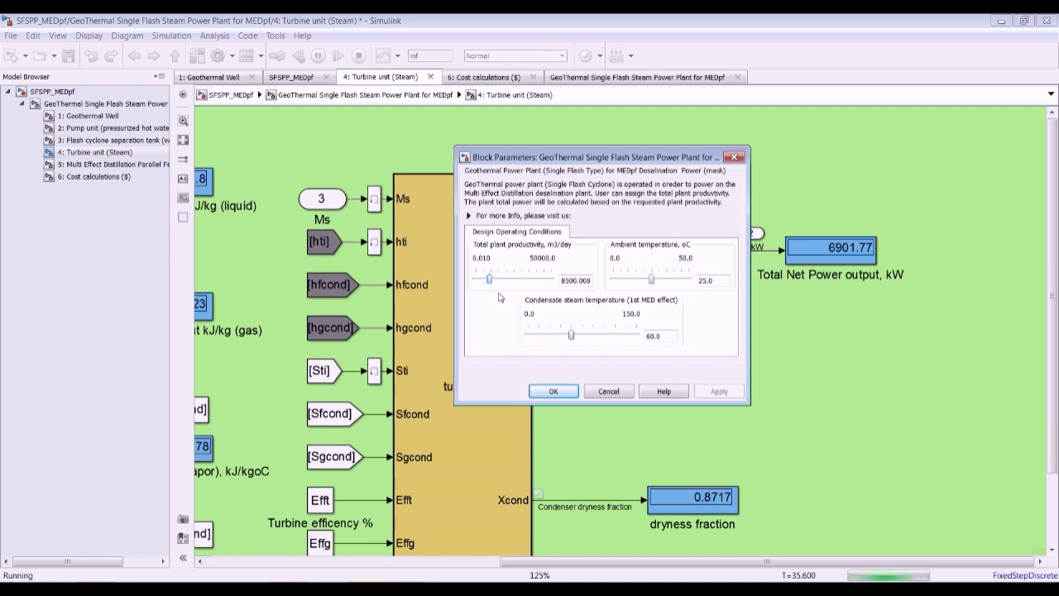
key("Right")
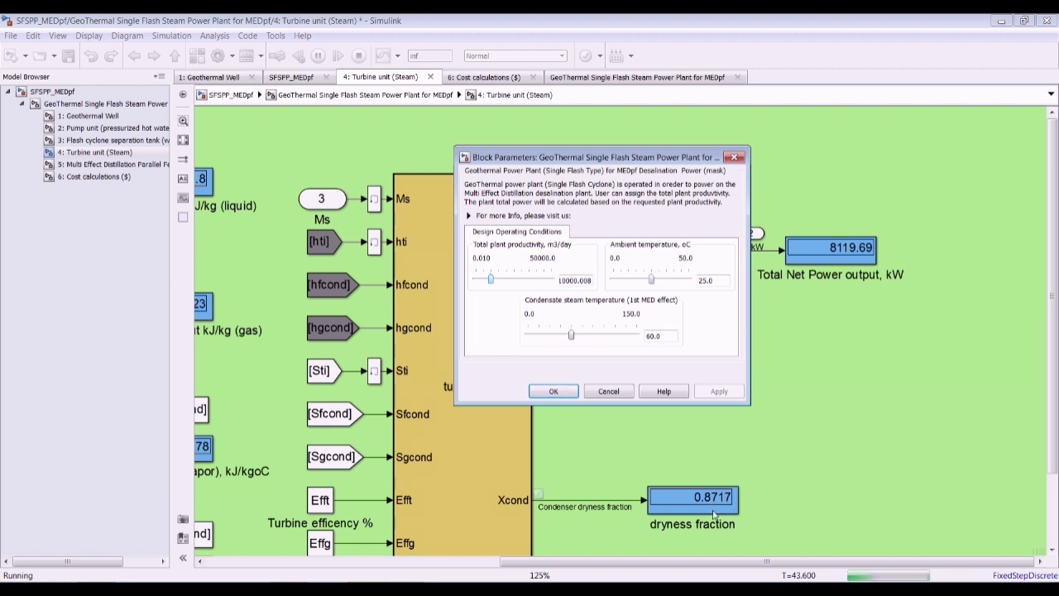
key("Right")
key("Right")
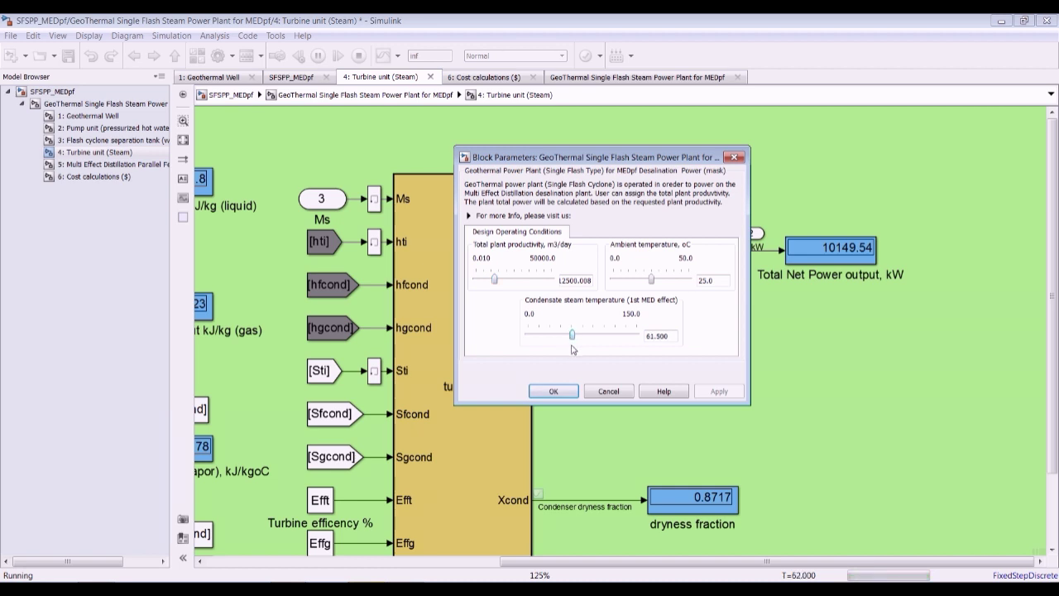
key("Right")
key("Right")
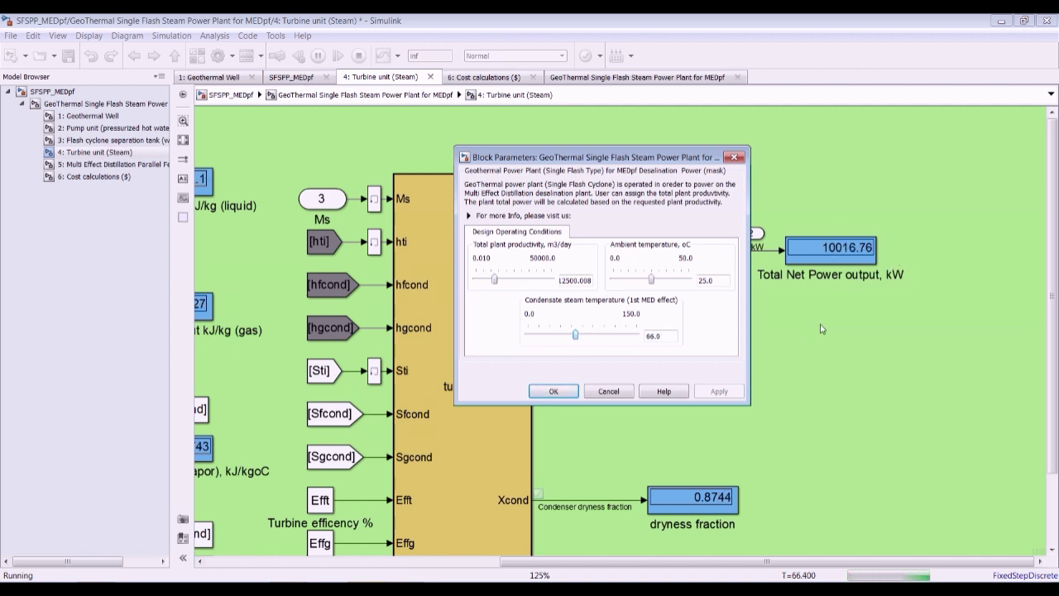
key("Right")
key("Right")
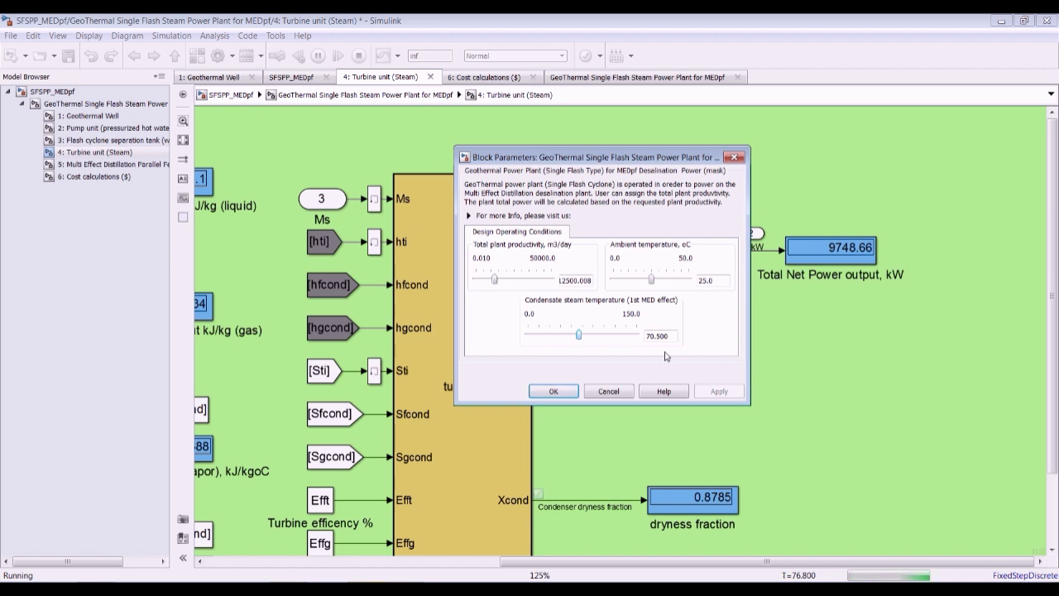
key("Right")
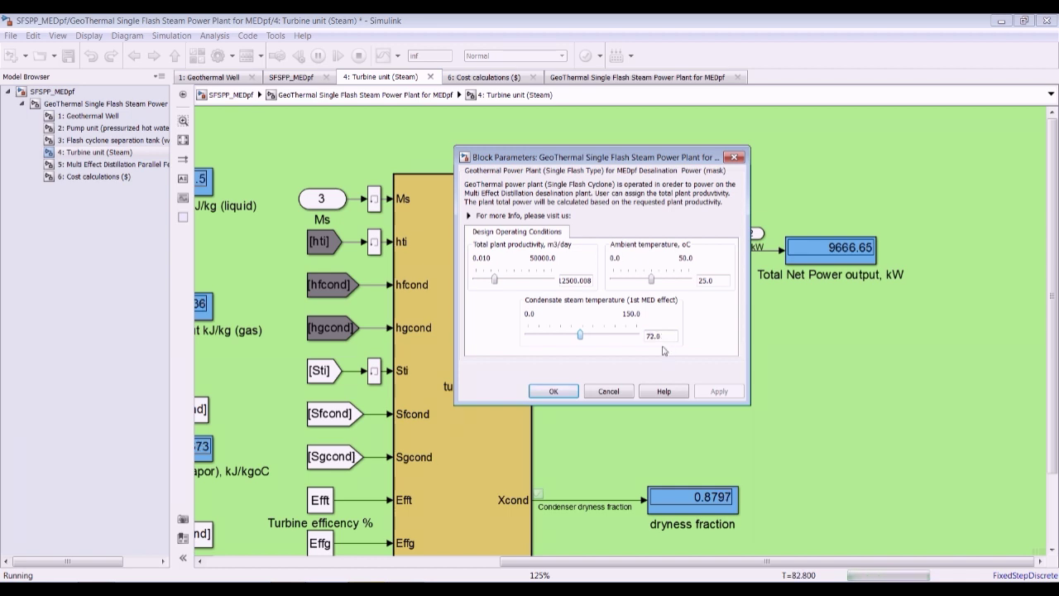
key("Right")
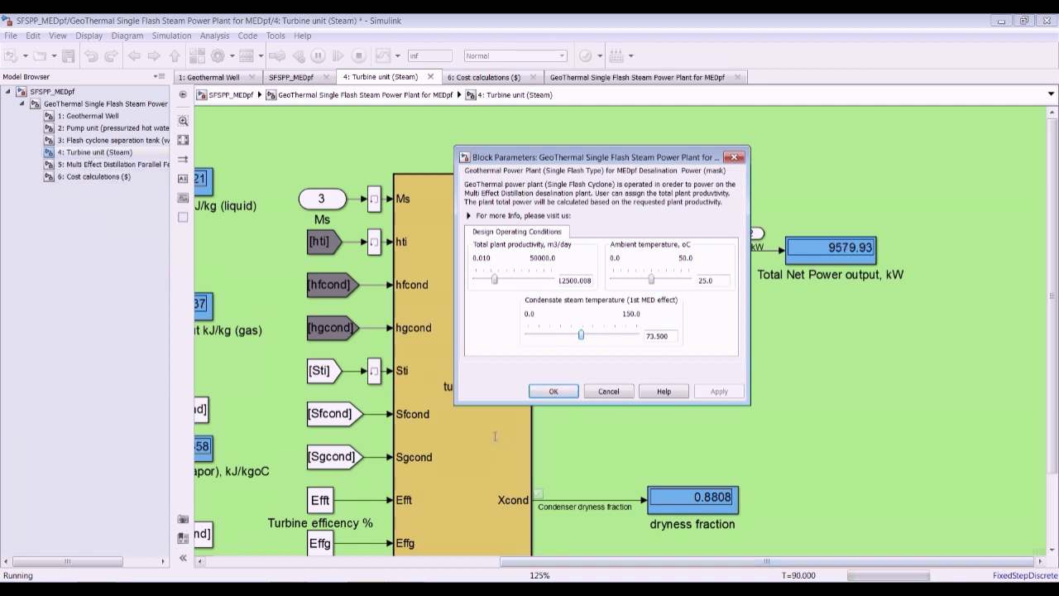
left_click(552, 392)
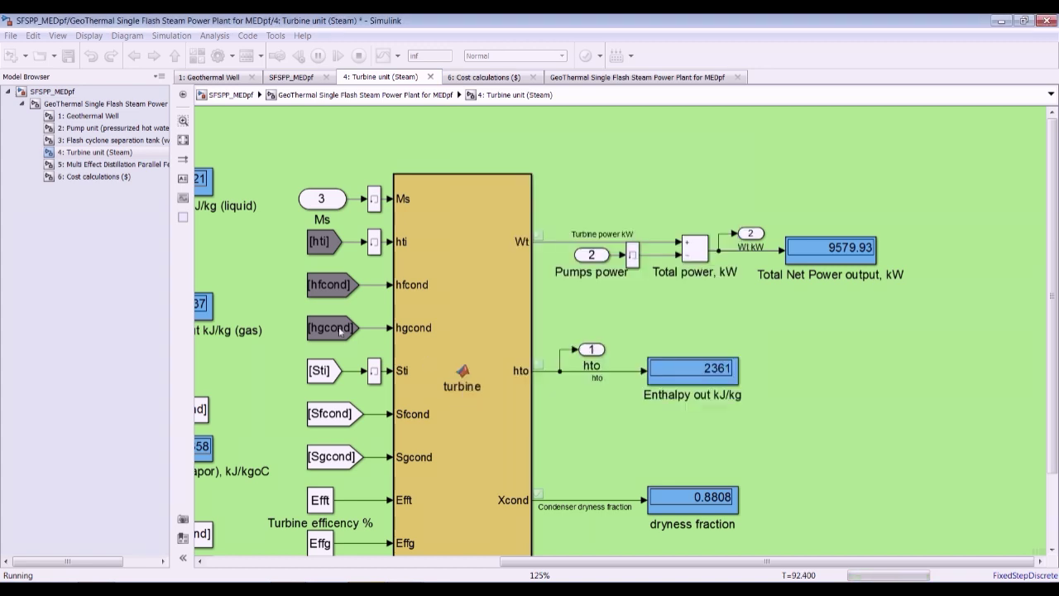
left_click(86, 141)
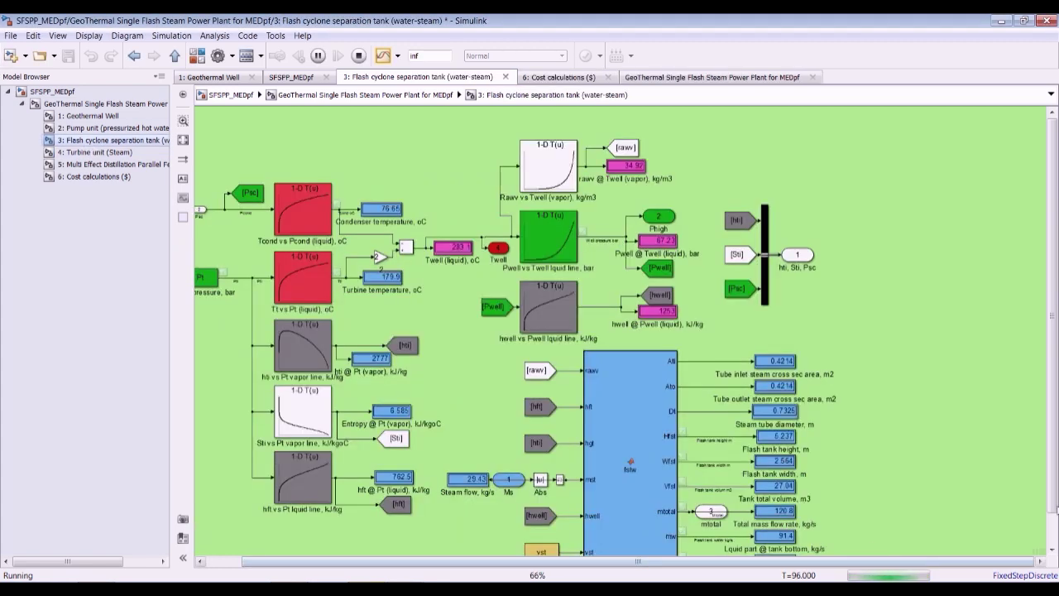
scroll(828, 497, "down", 1)
scroll(749, 550, "up", 3)
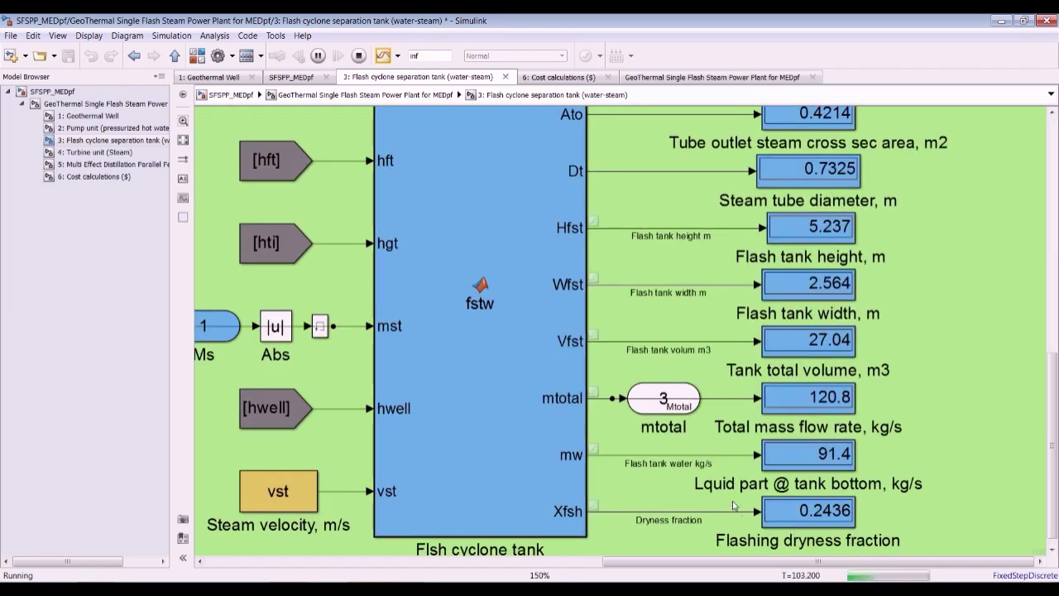
Open the flash cyclone tank's parameters and its subsystem, keeping the dialog clear of the outputs.
left_click(106, 103)
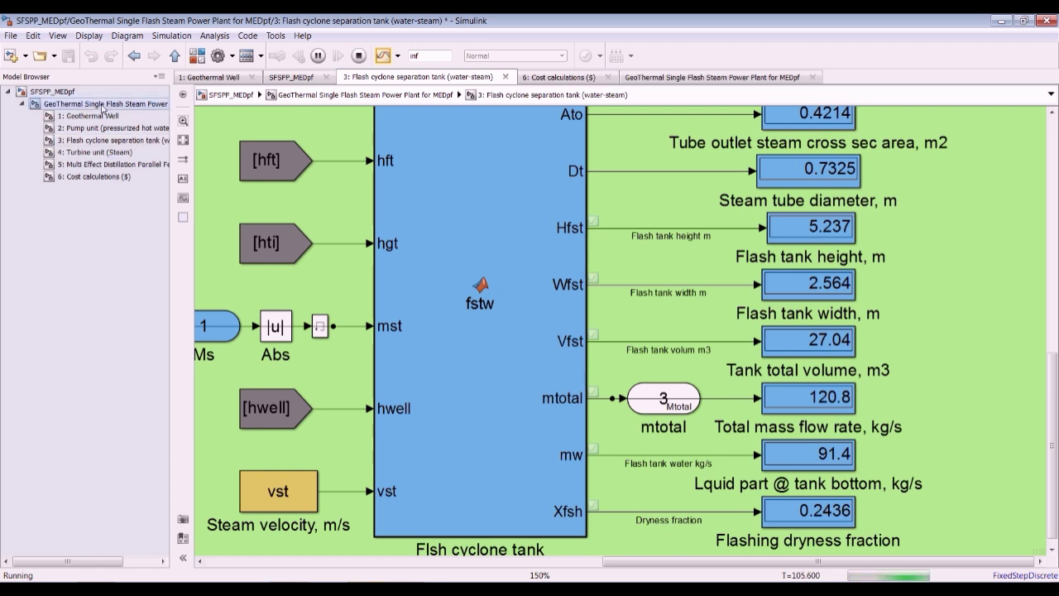
double_click(379, 365)
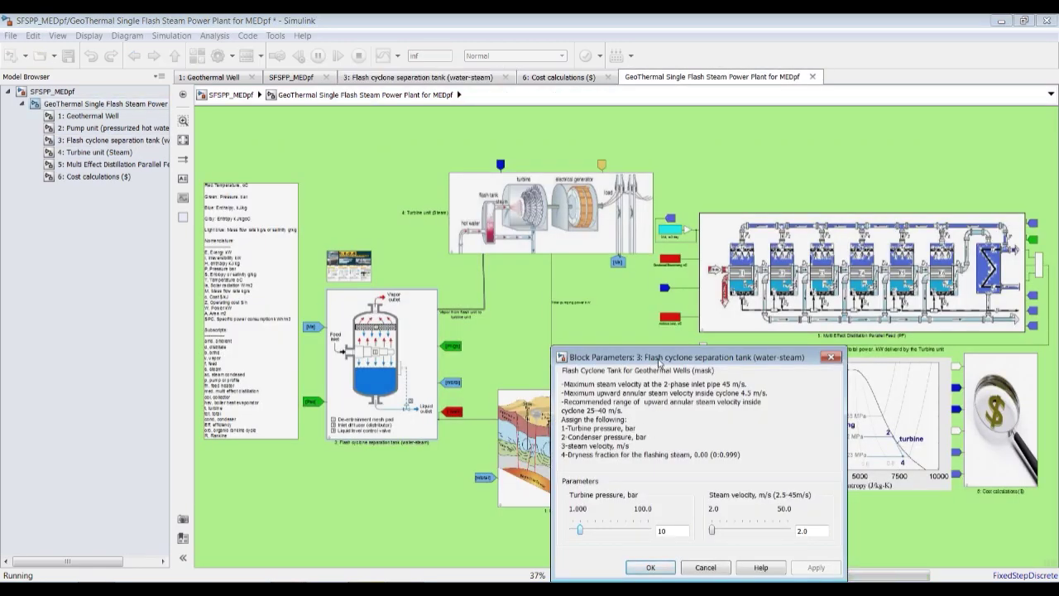
left_click_drag(659, 362, 638, 201)
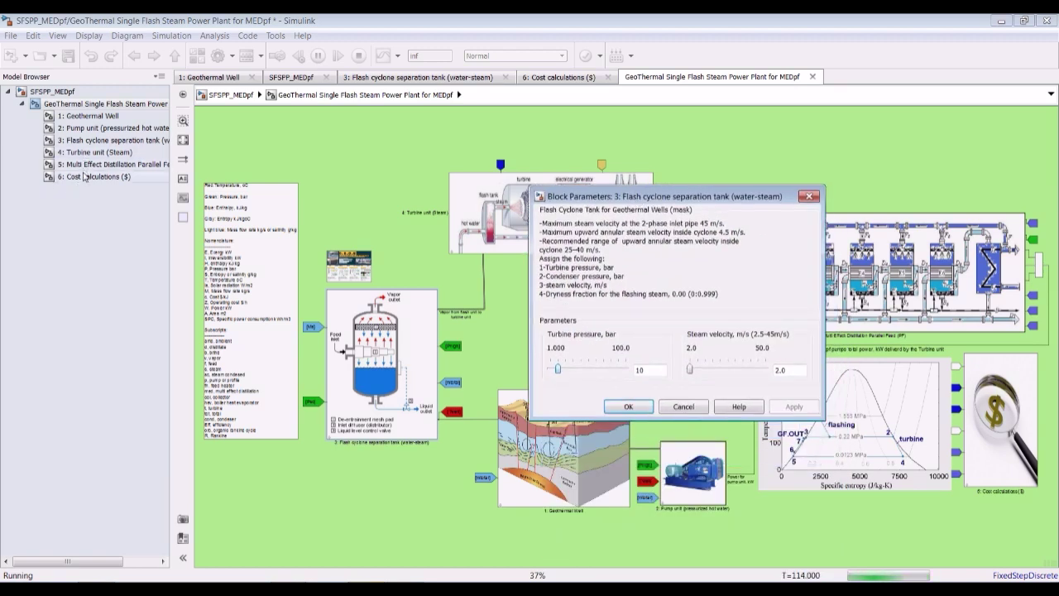
left_click(87, 141)
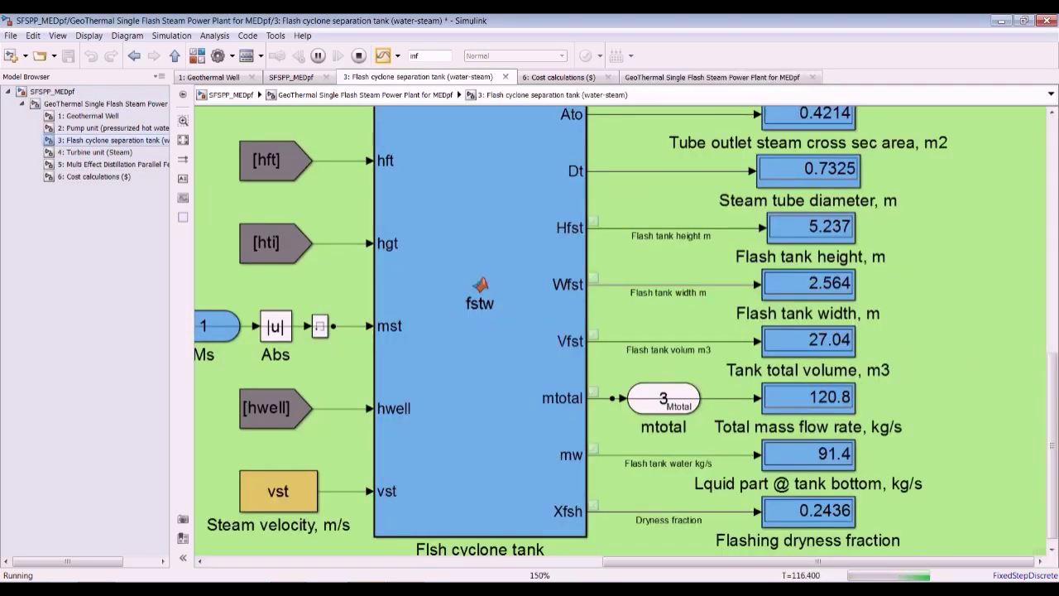
left_click(350, 566)
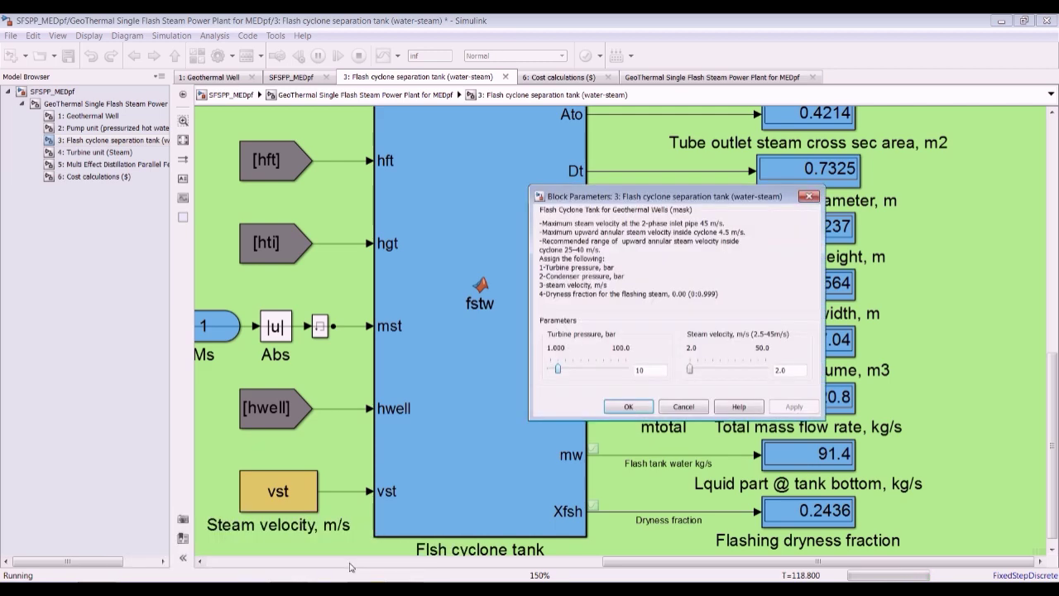
left_click_drag(664, 197, 307, 184)
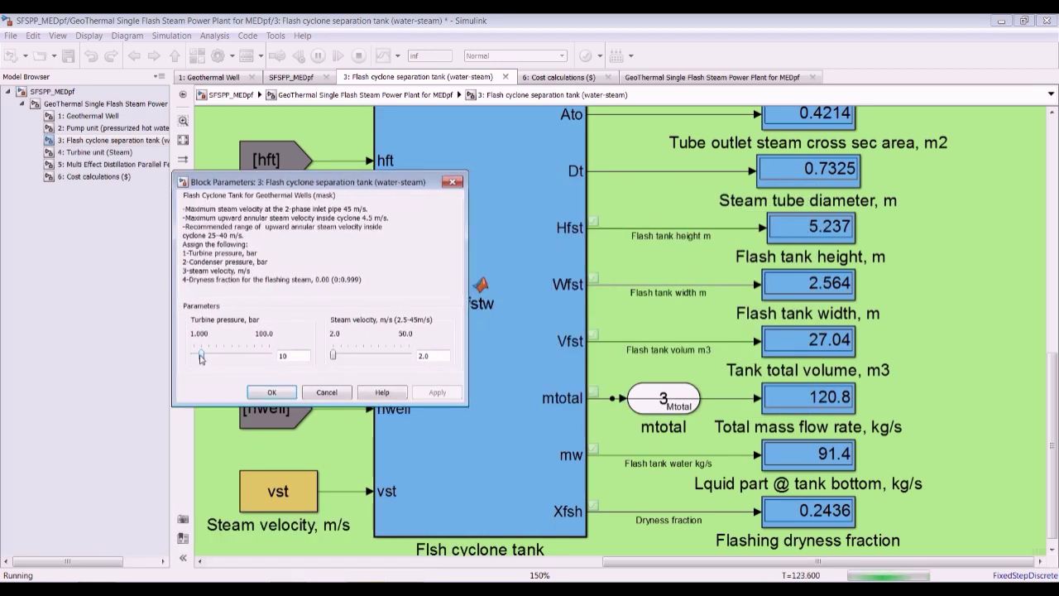
Raise the flash tank's turbine pressure to 25.750 bar and close the parameters window.
left_click_drag(199, 357, 203, 358)
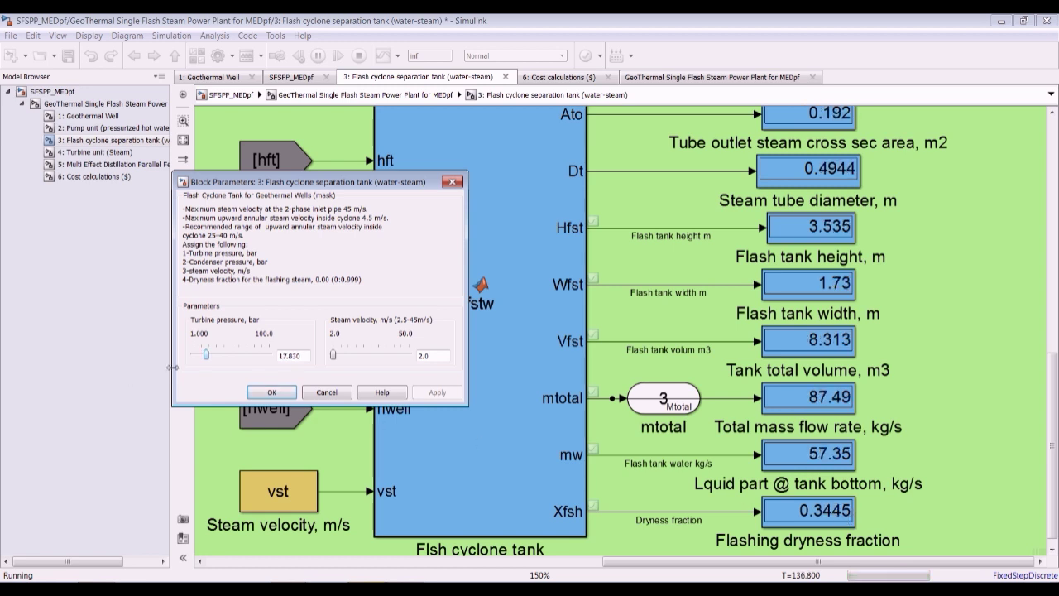
key("Right")
key("Right")
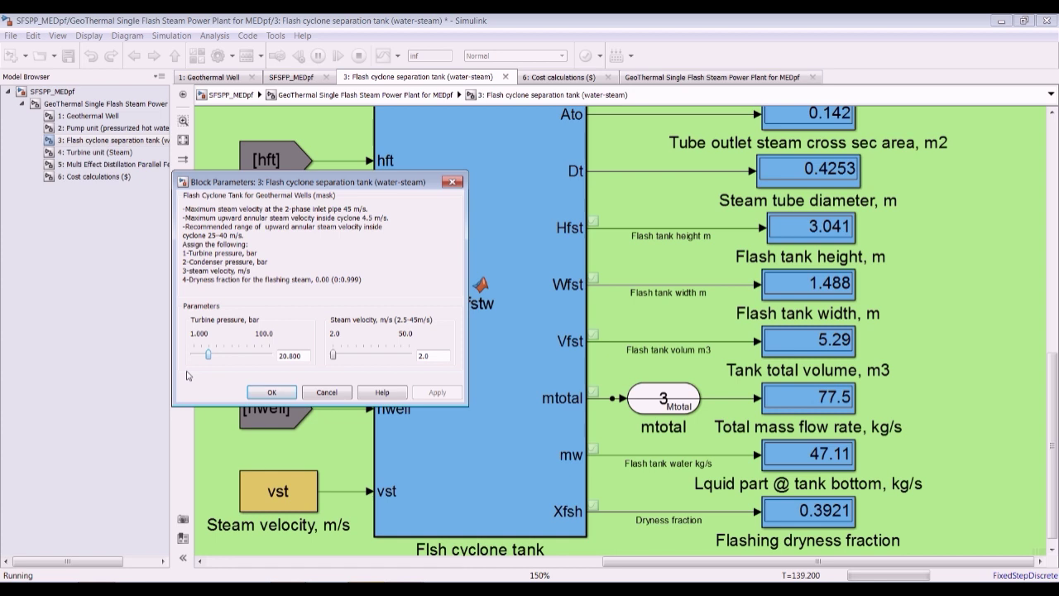
key("Right")
key("Right")
key("Right")
key("Right")
key("Right")
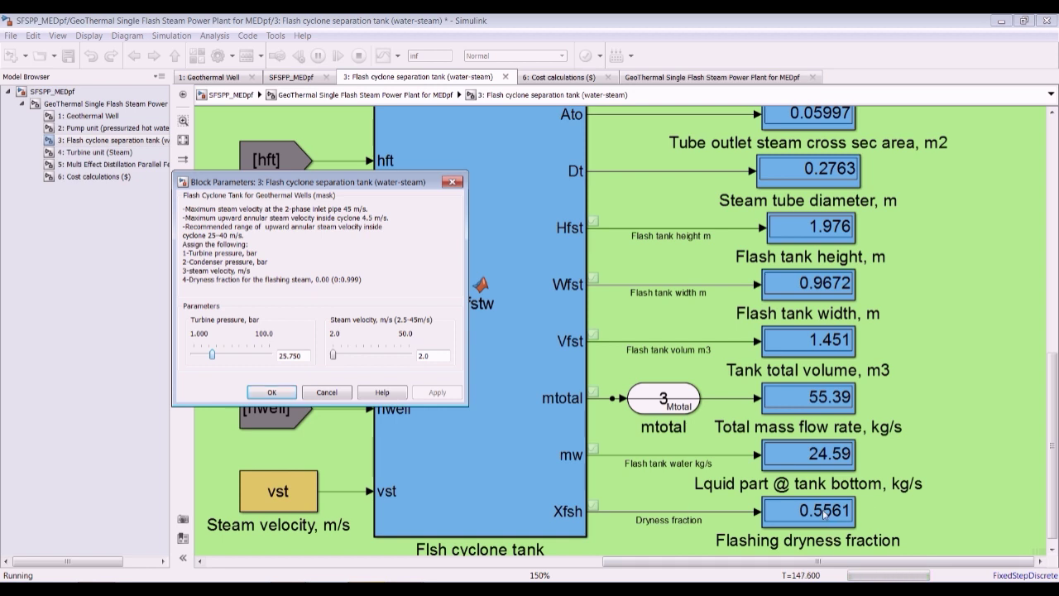
left_click(263, 393)
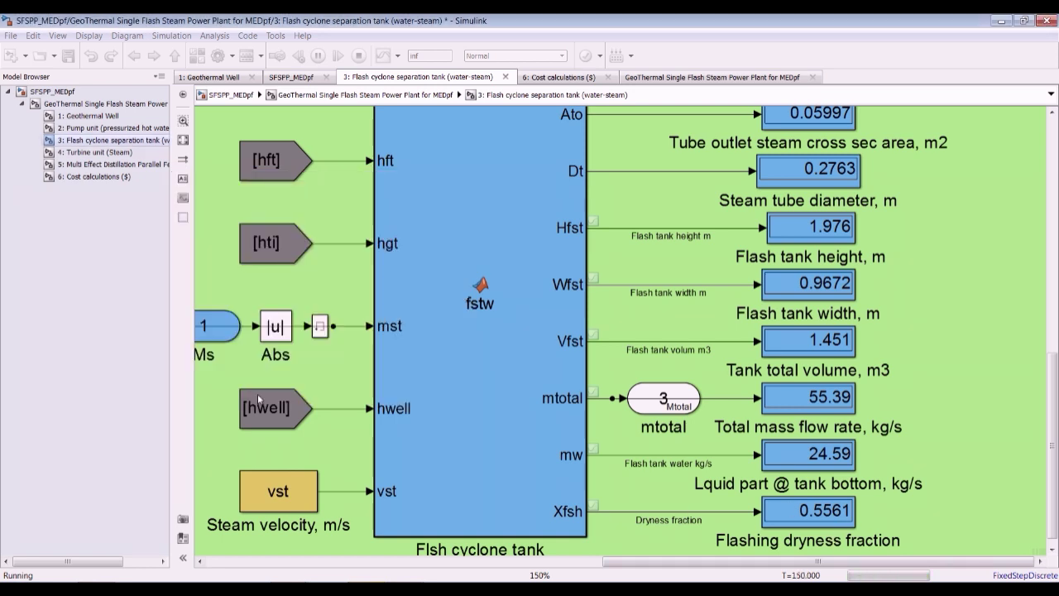
Stop the simulation, inspect the Geothermal Well outputs, then open the '2: Pump unit' subsystem.
left_click(357, 55)
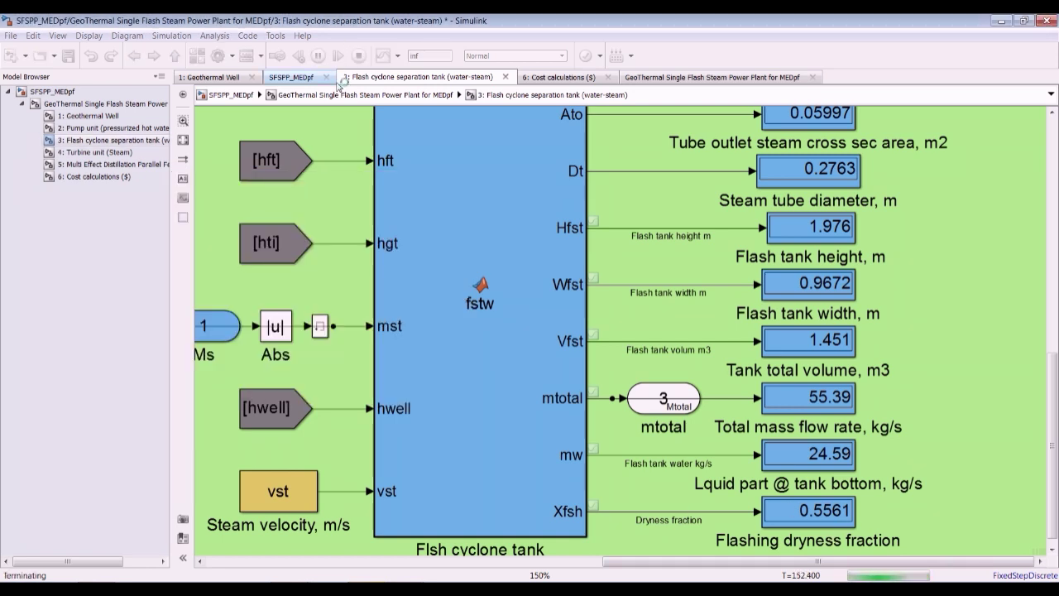
left_click(86, 117)
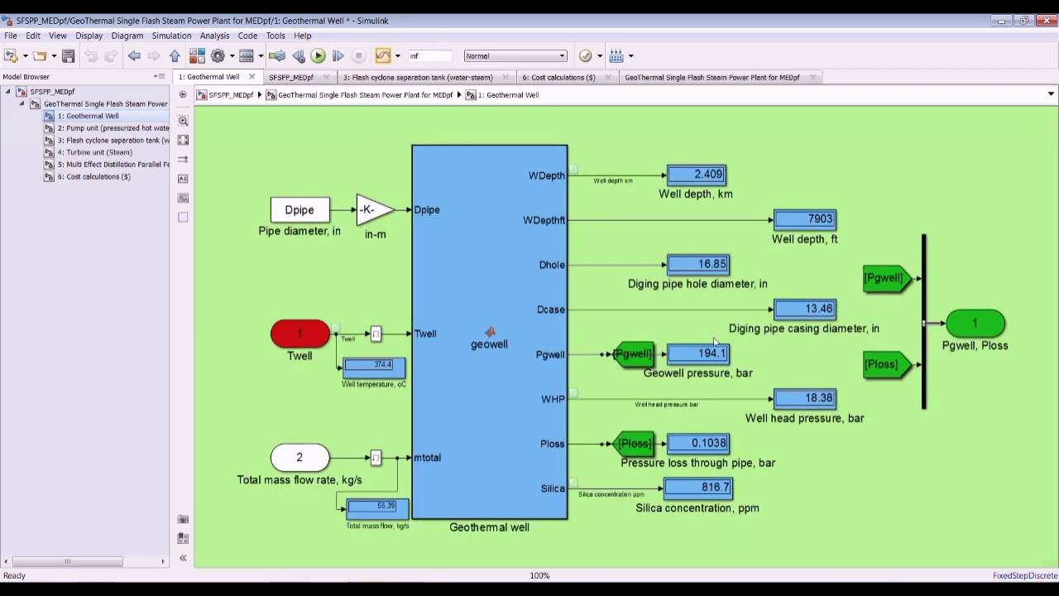
scroll(687, 297, "down", 1)
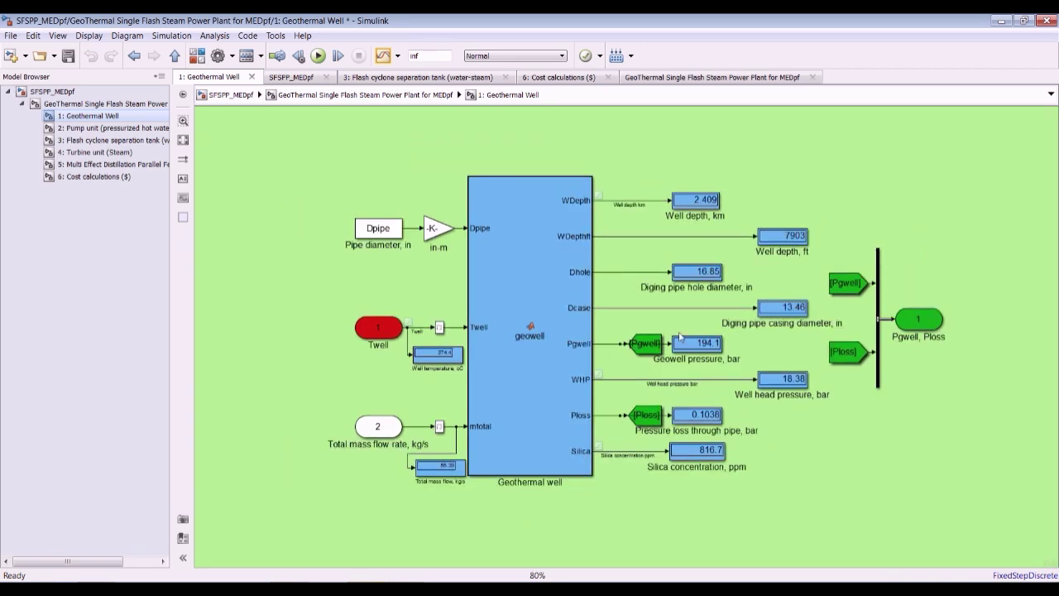
scroll(691, 398, "up", 2)
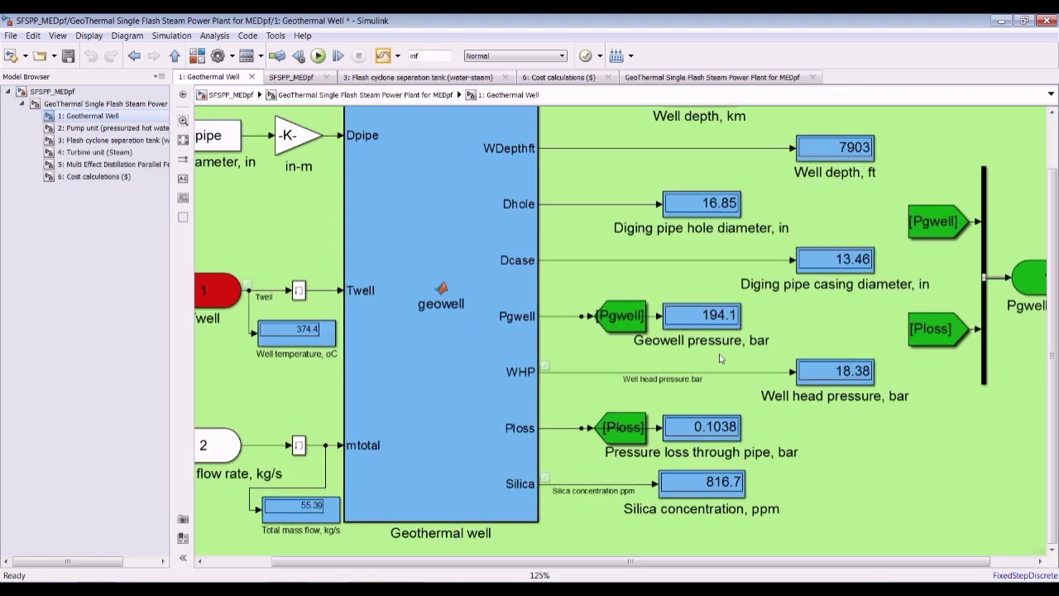
scroll(720, 356, "down", 1)
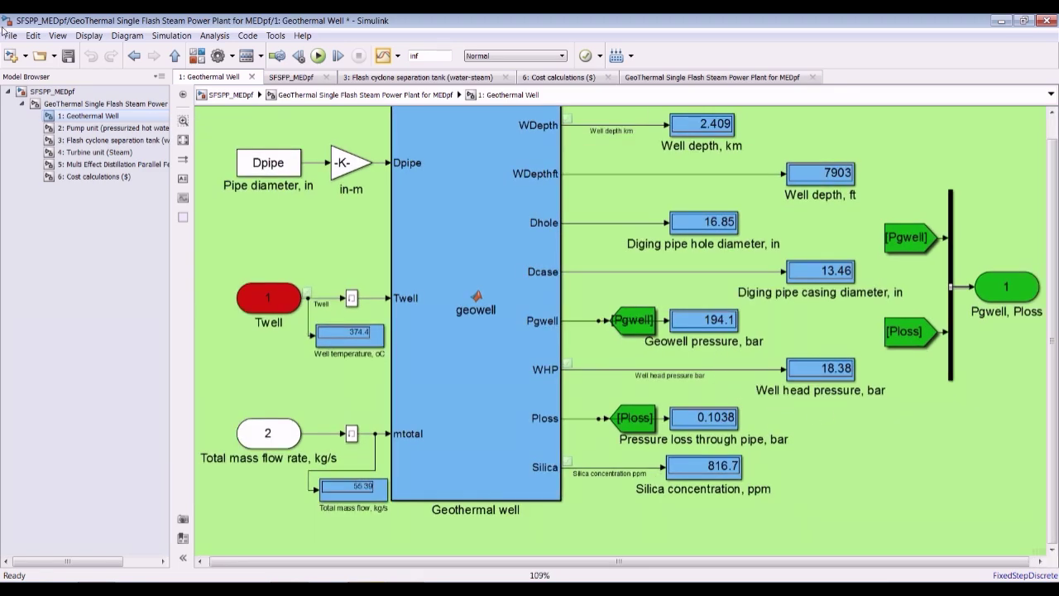
left_click(91, 129)
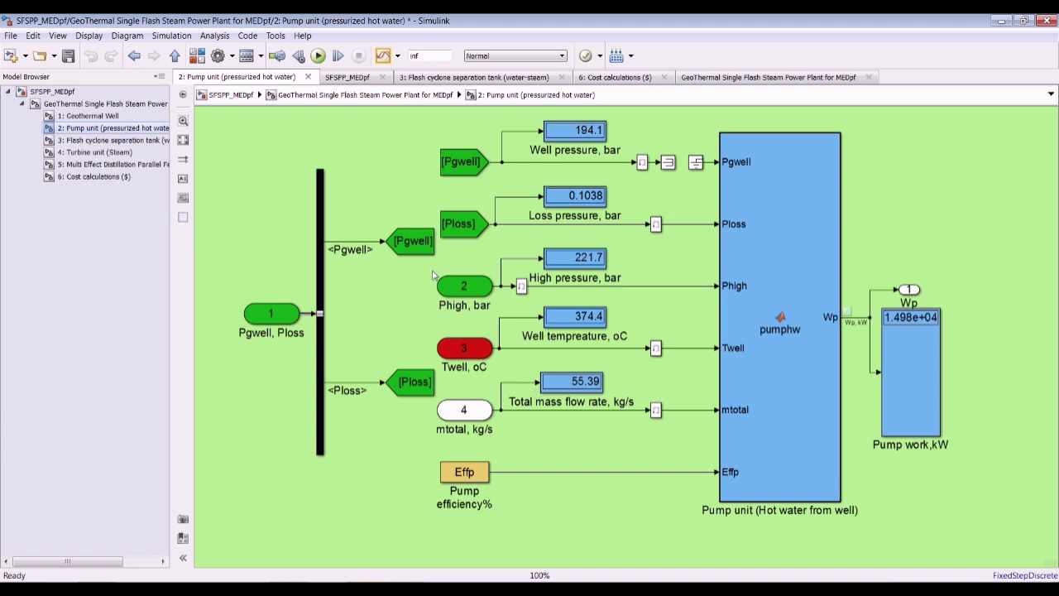
Reopen the flash tank subsystem and fit it to view, showing the 76.65 oC and 225.5 oC lookups.
left_click(91, 140)
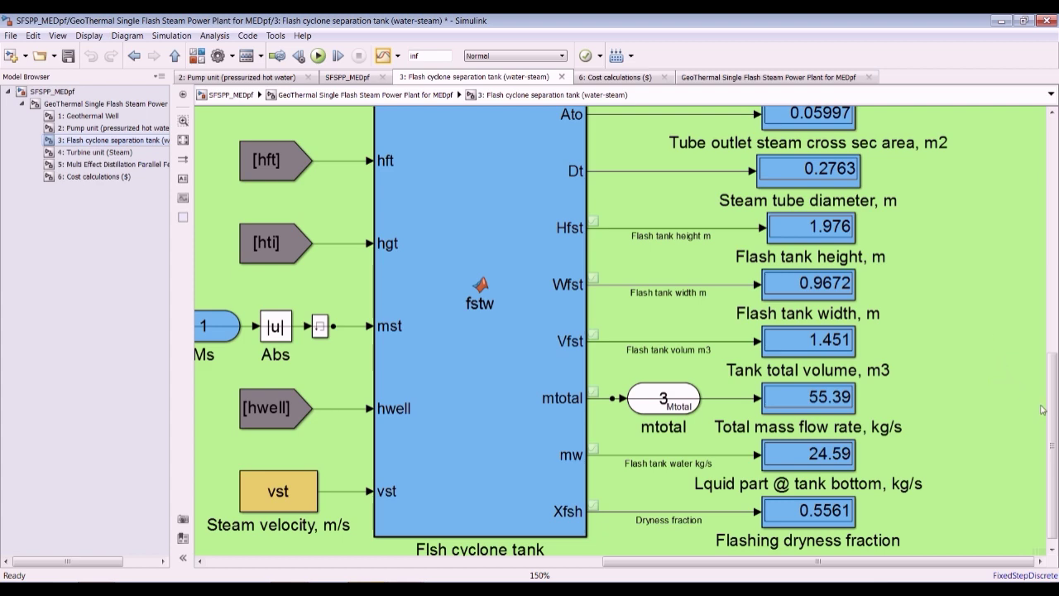
mouse_move(1052, 422)
left_mouse_down()
mouse_move(1052, 351)
mouse_move(1050, 440)
left_mouse_up()
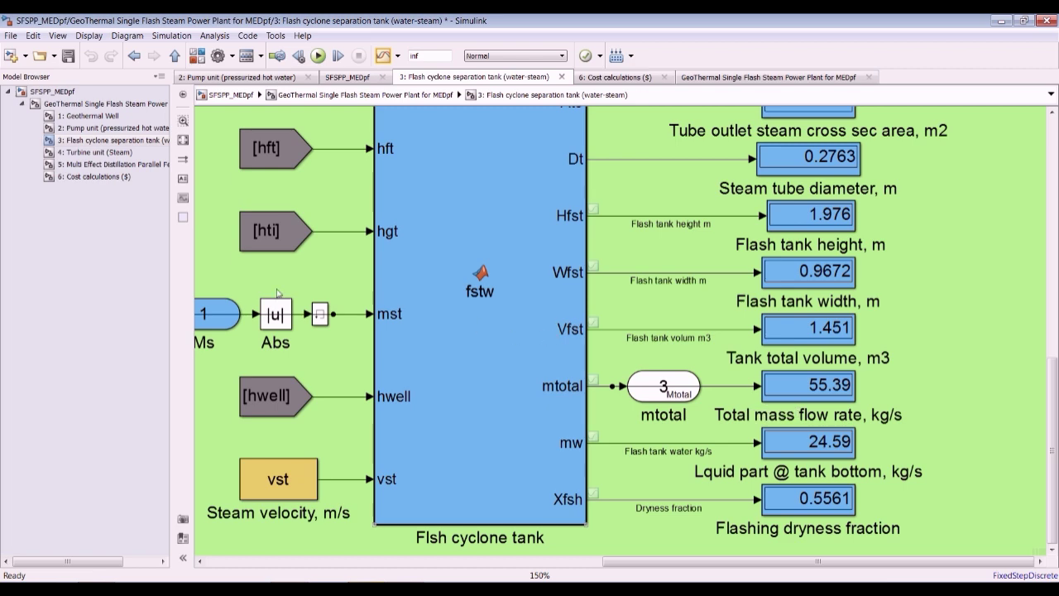
left_click(110, 154)
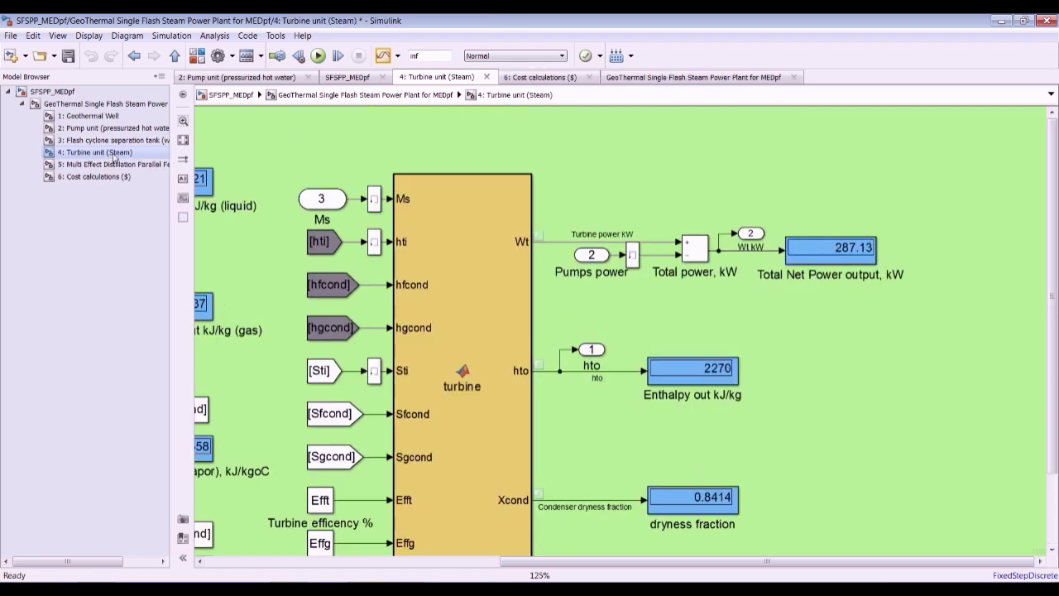
left_click(96, 140)
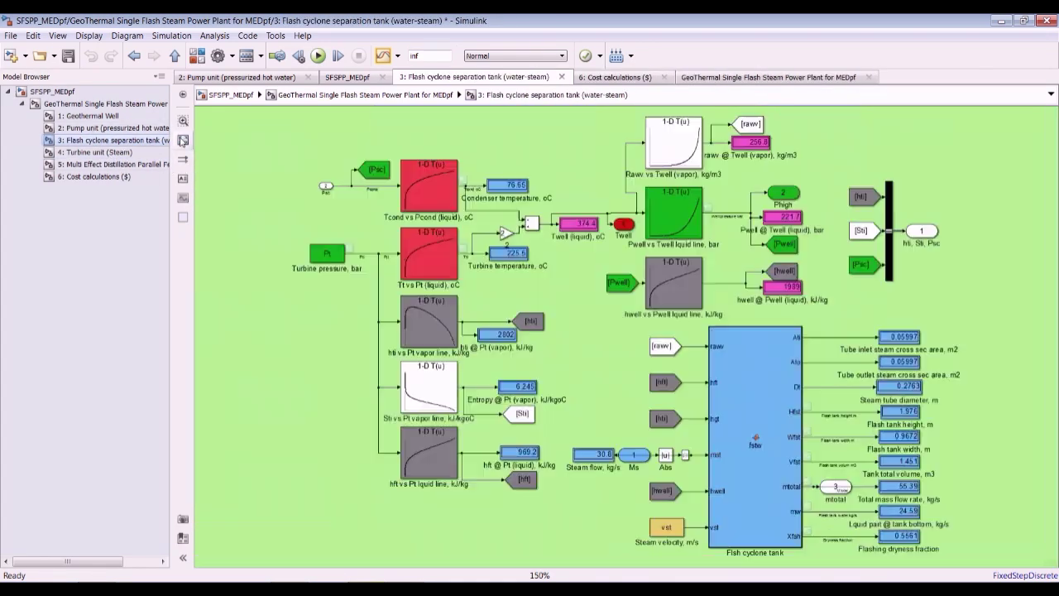
left_click(183, 140)
scroll(501, 176, "up", 1)
Zoom around the flash tank subsystem and then the top-level plant diagram.
scroll(501, 176, "up", 1)
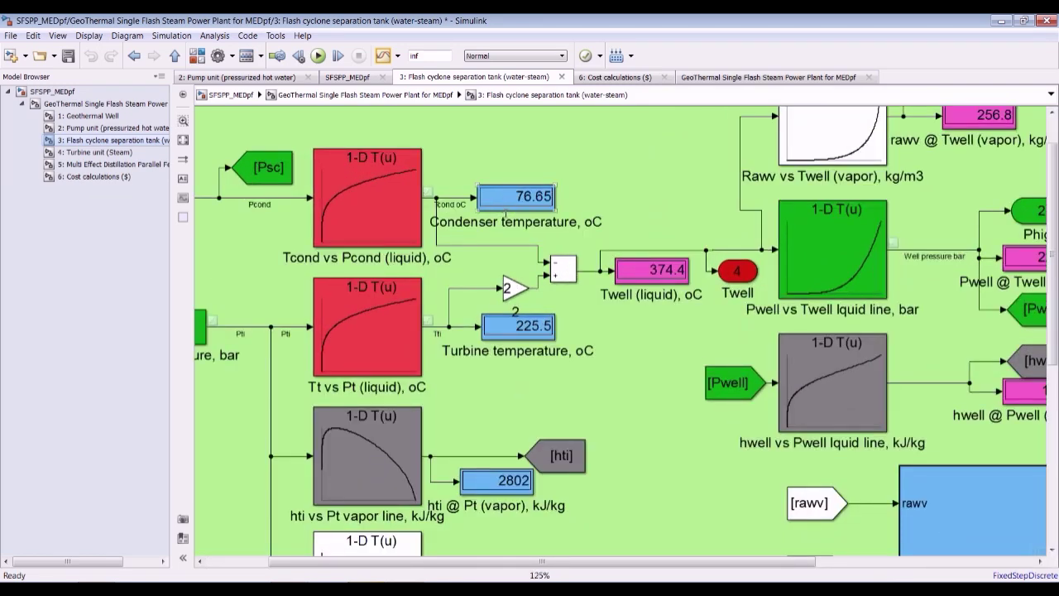
scroll(515, 203, "down", 1)
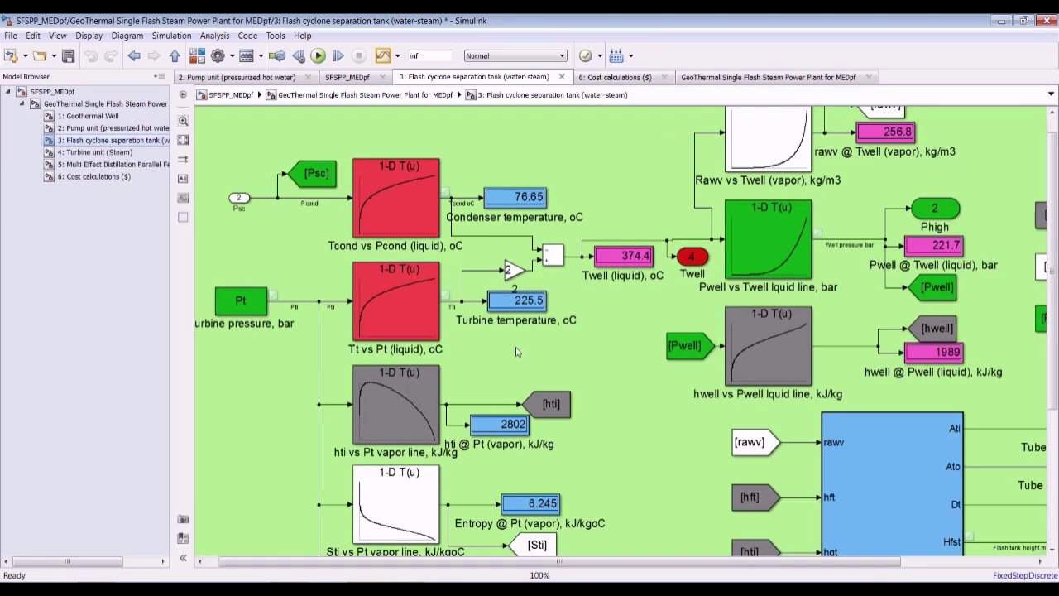
scroll(523, 321, "down", 1)
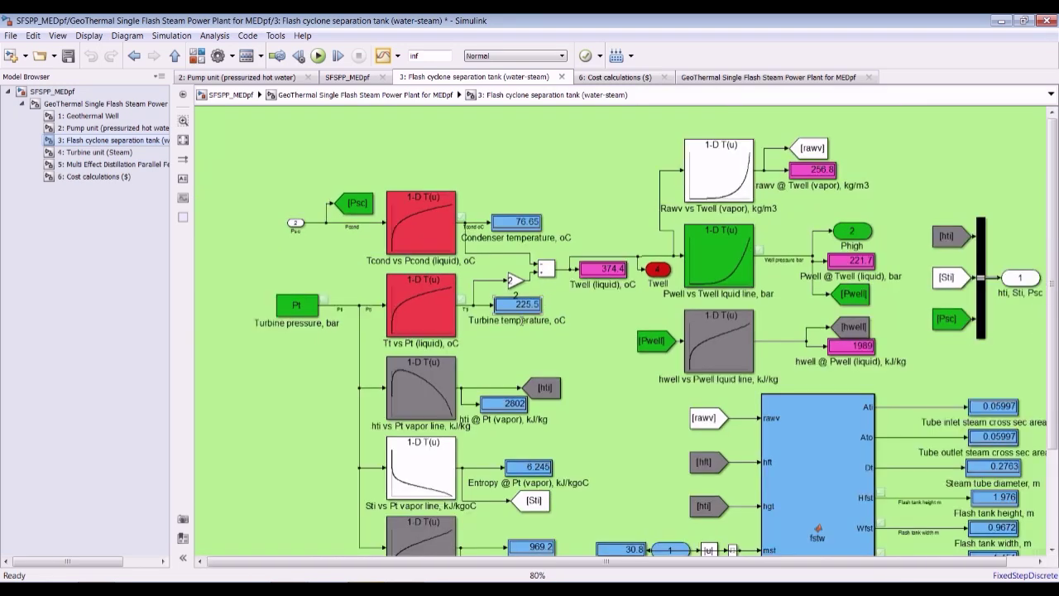
scroll(586, 318, "up", 8)
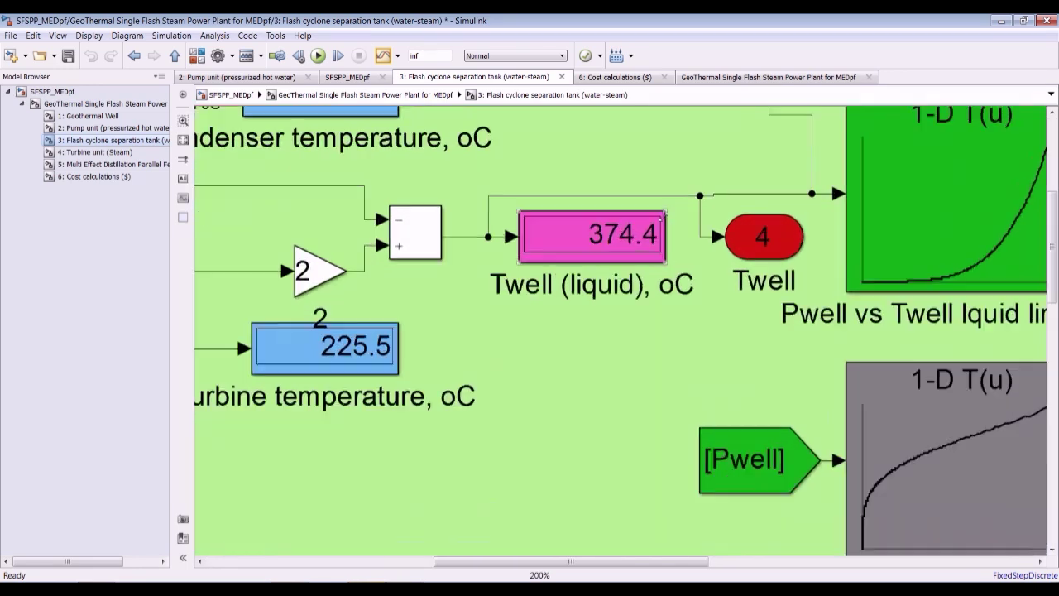
scroll(558, 200, "down", 2)
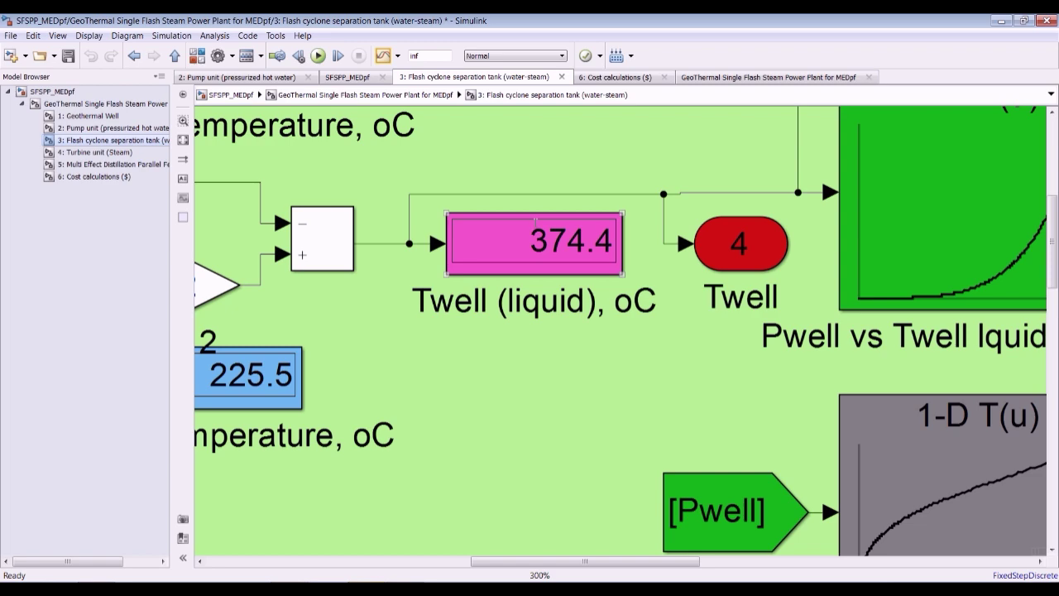
scroll(536, 221, "down", 1)
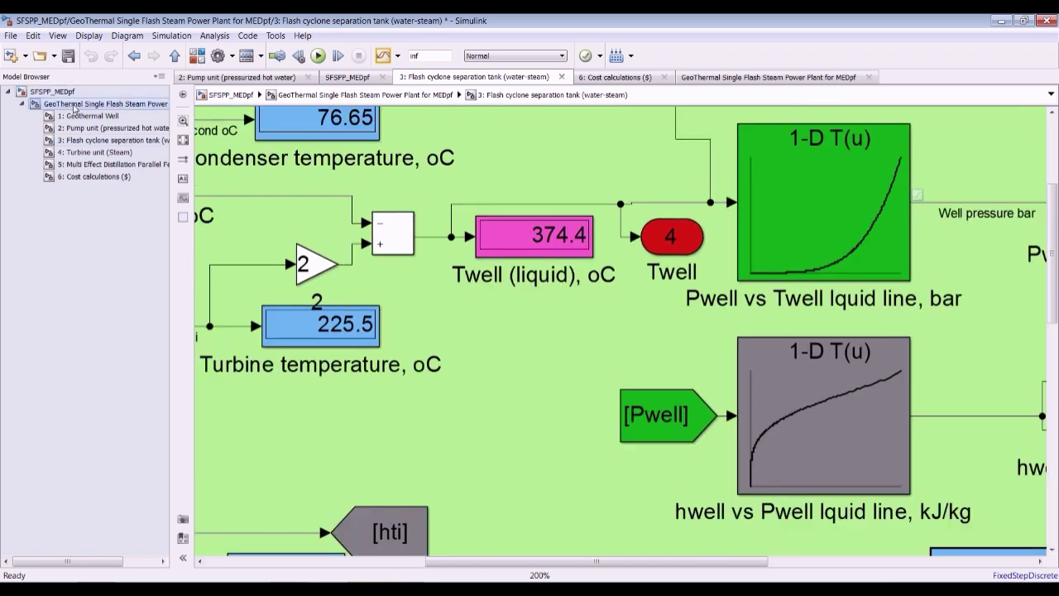
left_click(74, 105)
scroll(696, 403, "up", 3)
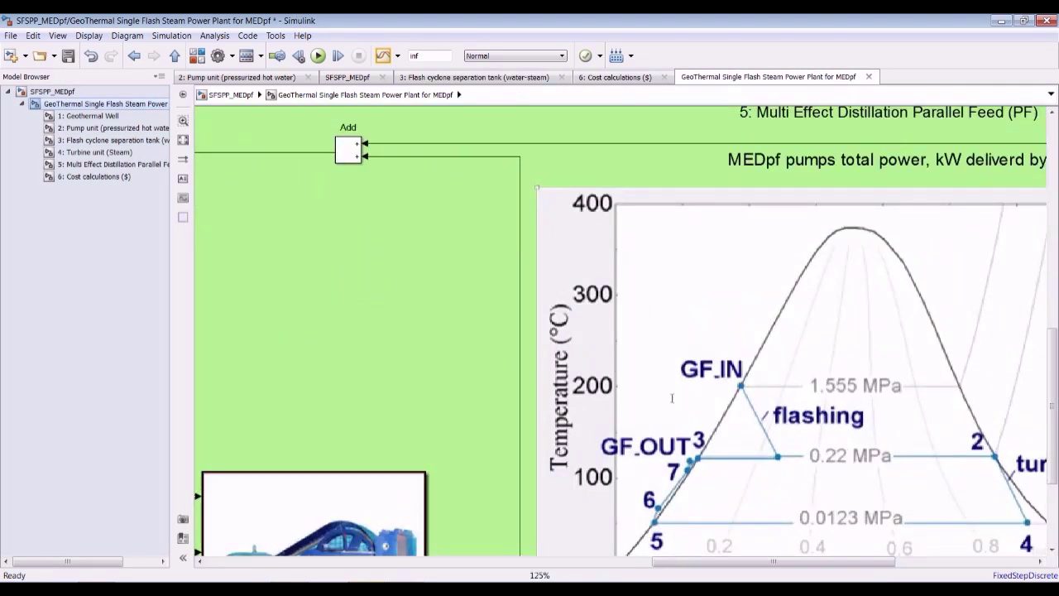
scroll(696, 404, "up", 2)
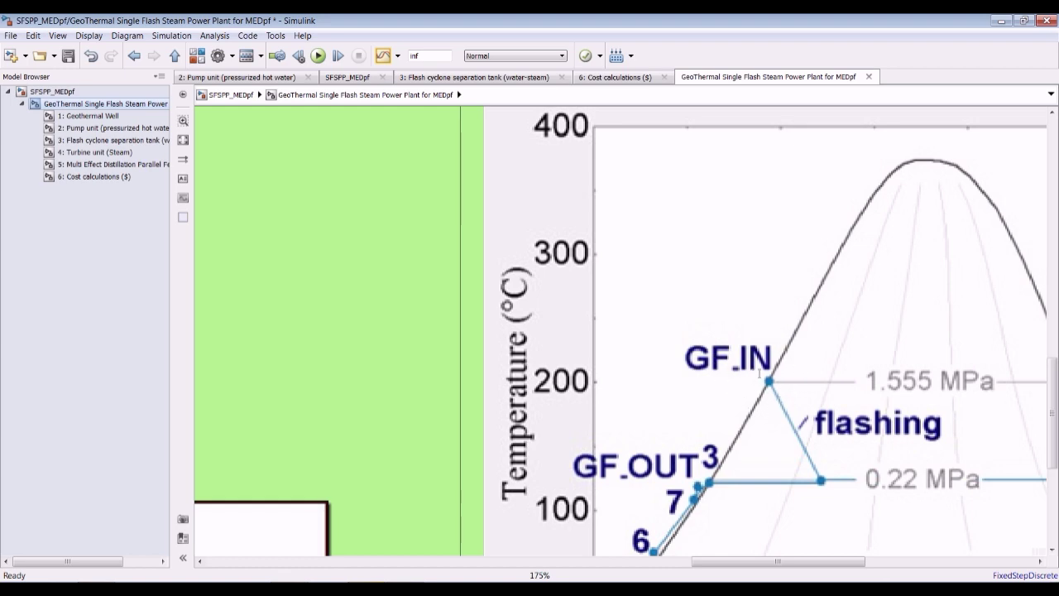
scroll(760, 374, "down", 6)
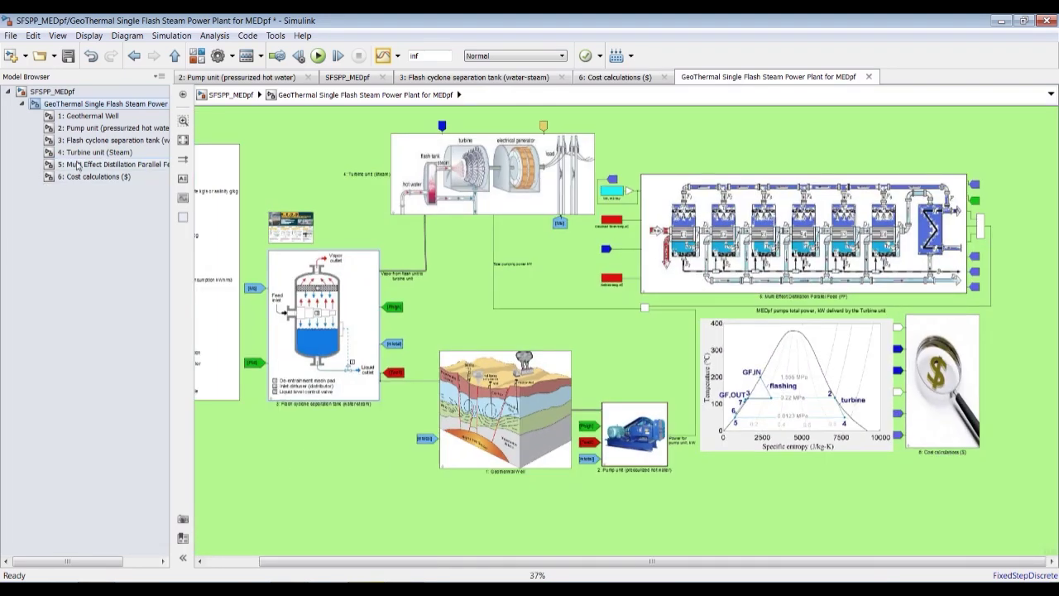
Step through the flash tank and Turbine unit subsystems to '5: Multi Effect Distillation Parallel Feed'.
left_click(106, 141)
scroll(554, 258, "up", 3)
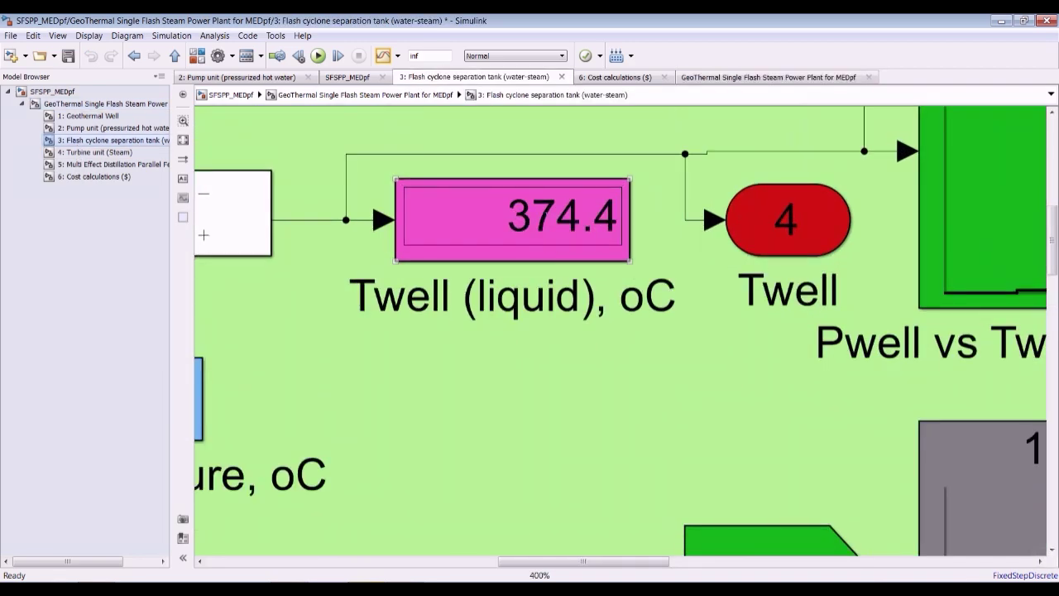
scroll(485, 235, "down", 6)
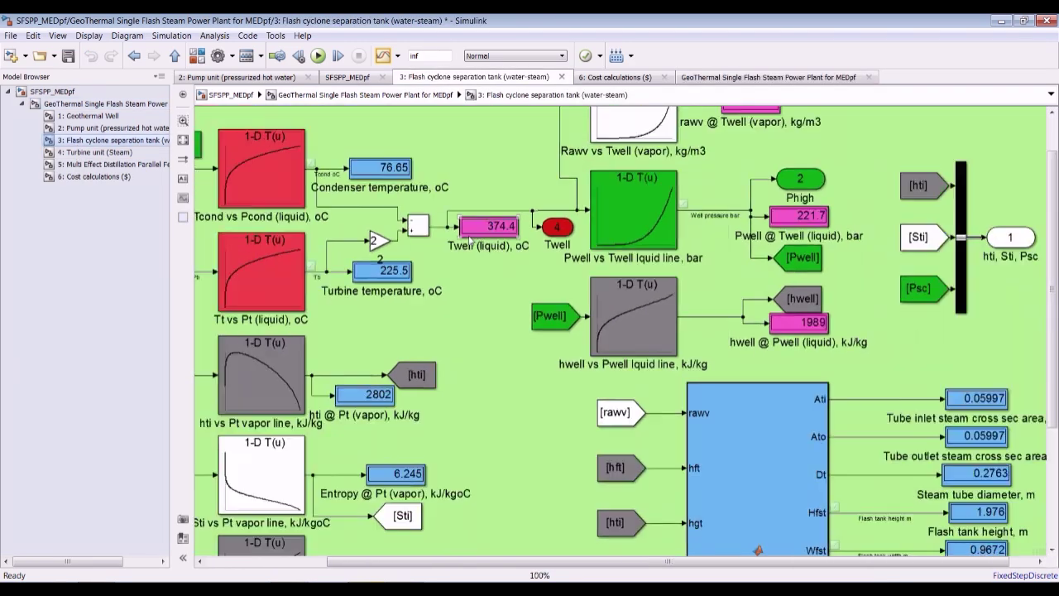
scroll(383, 214, "down", 2)
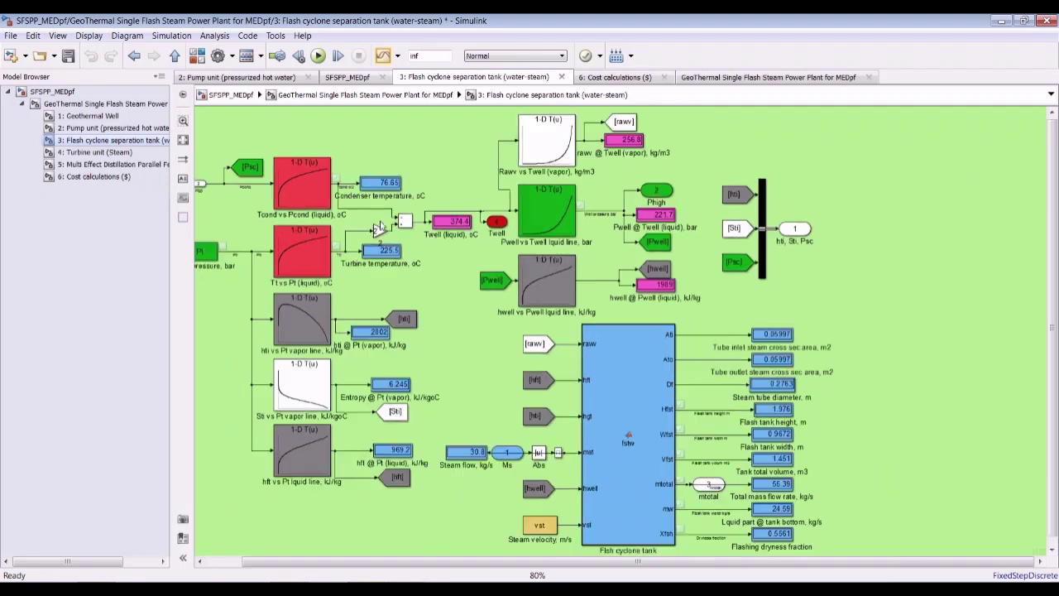
left_click(83, 153)
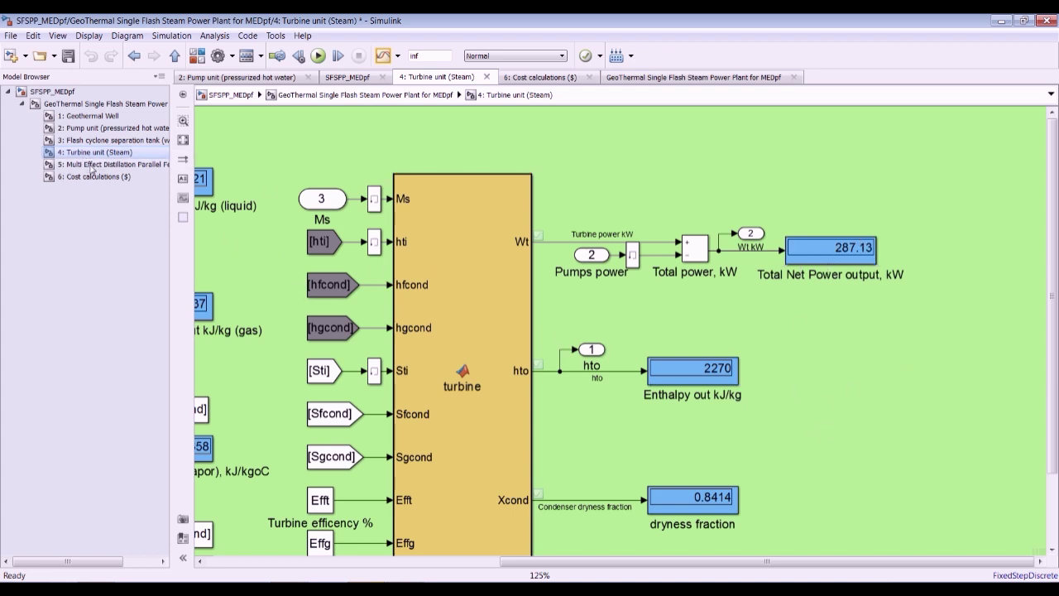
left_click(92, 165)
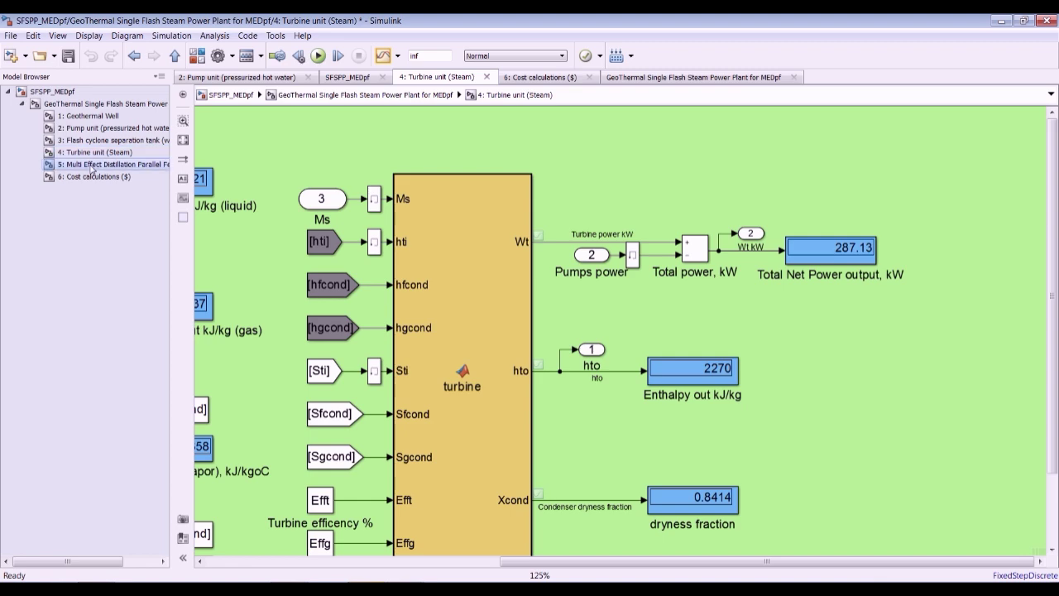
Fit the MED-PF subsystem in view, then reset it to 100% zoom.
left_click(183, 140)
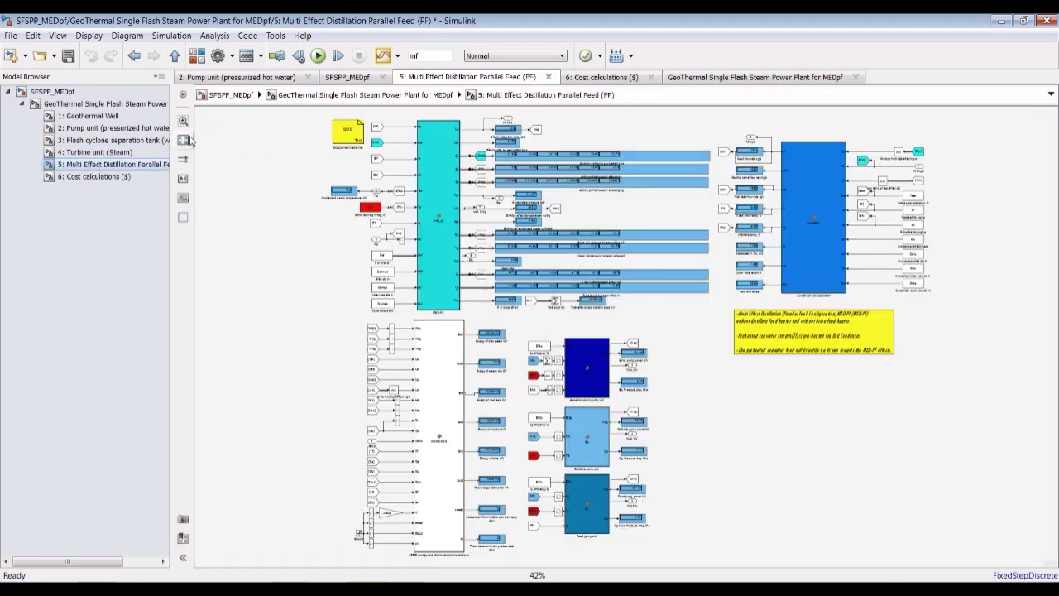
key("alt+1")
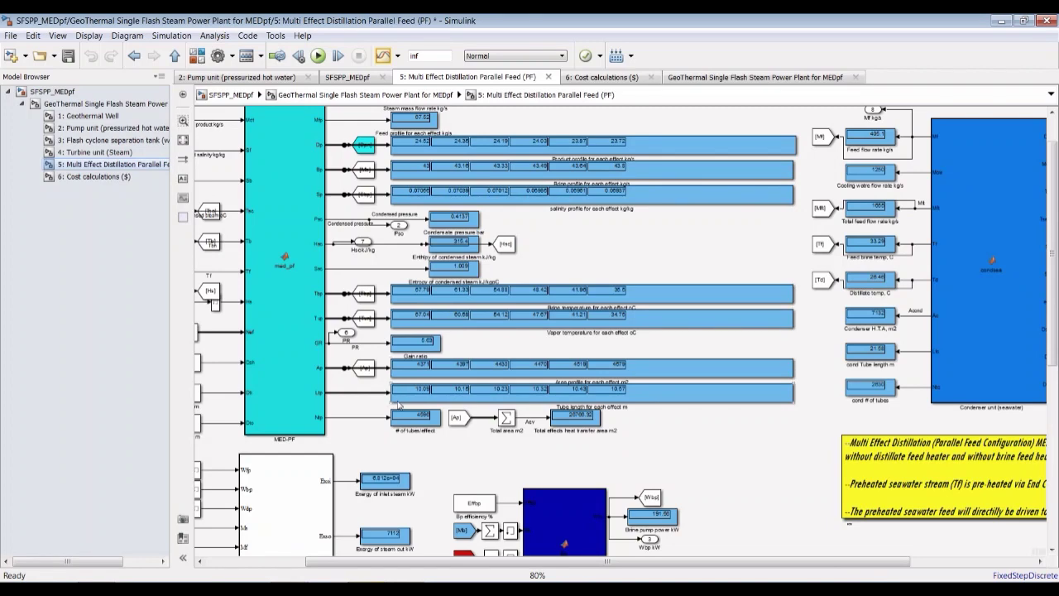
scroll(224, 258, "down", 10)
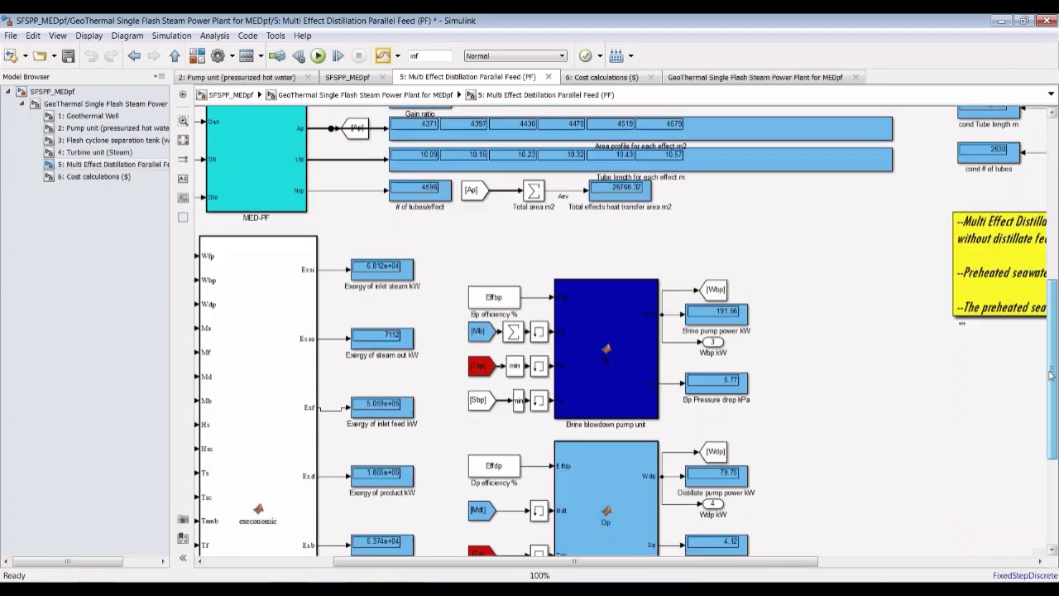
scroll(223, 257, "up", 4)
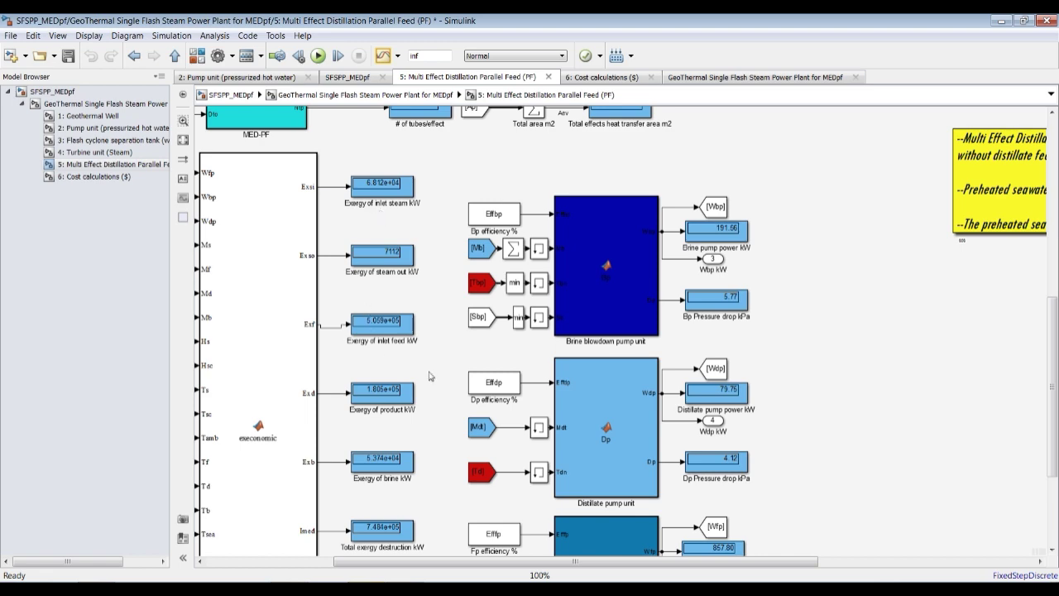
Review the MED-PF outputs (30.8 kg/s steam, 5.63 gain ratio), then switch to MATLAB R2016a.
left_click_drag(1056, 399, 1054, 250)
scroll(397, 410, "up", 3)
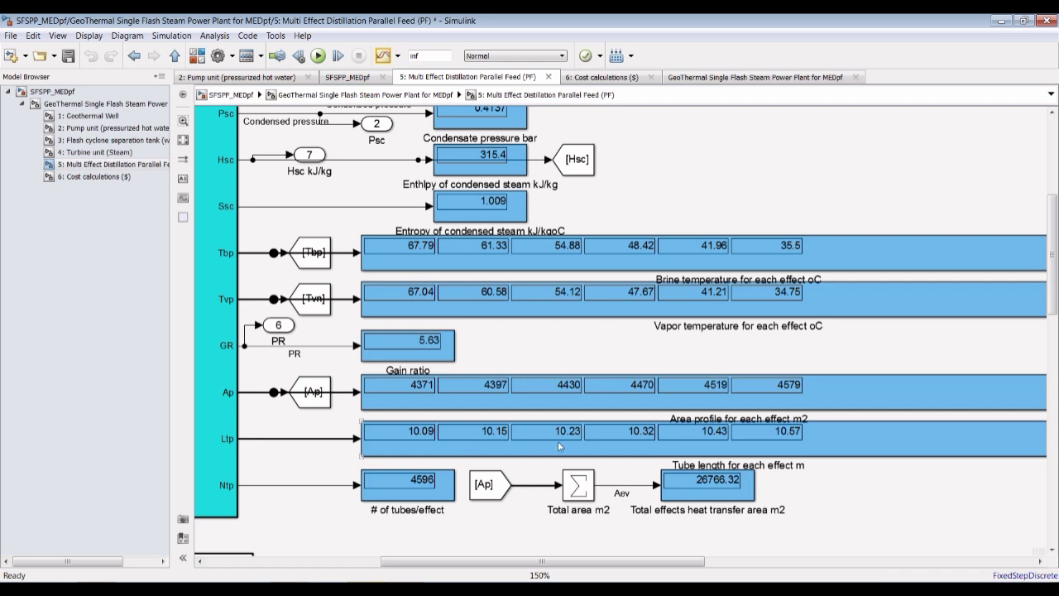
scroll(445, 444, "down", 3)
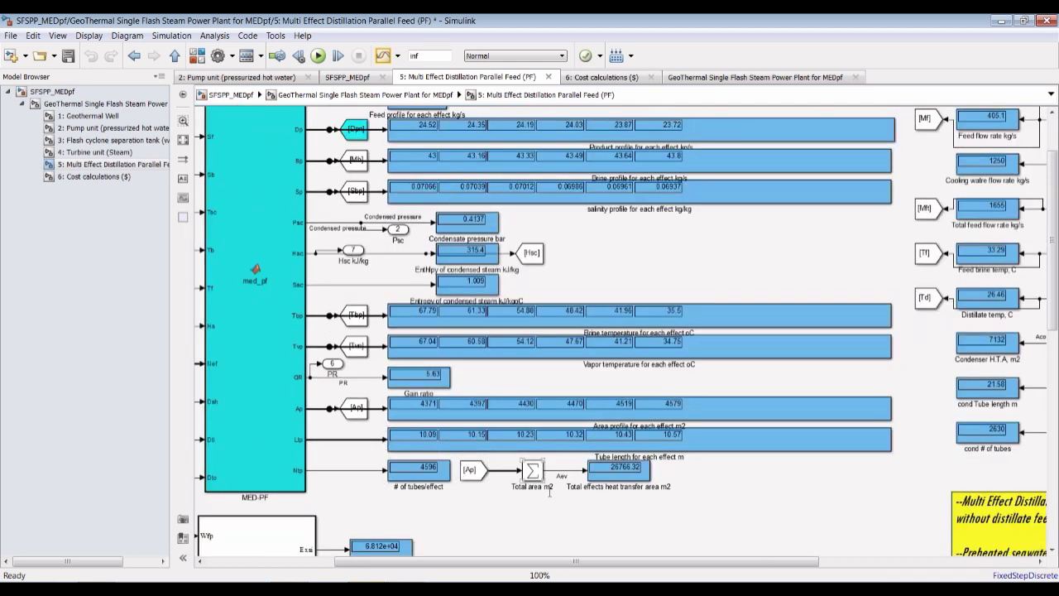
scroll(653, 466, "down", 1)
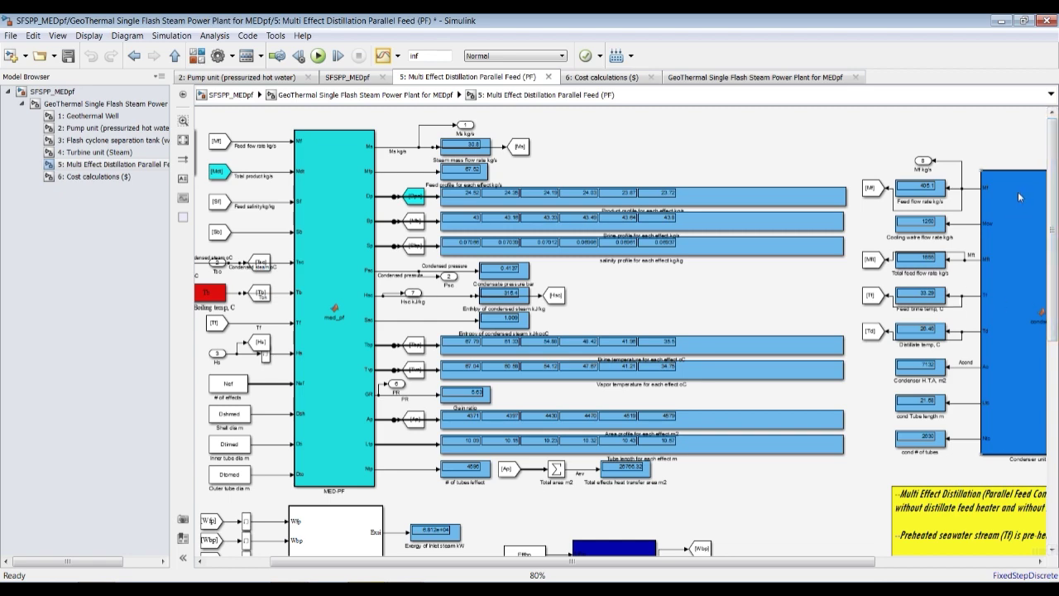
scroll(1018, 191, "up", 3)
scroll(828, 282, "down", 5)
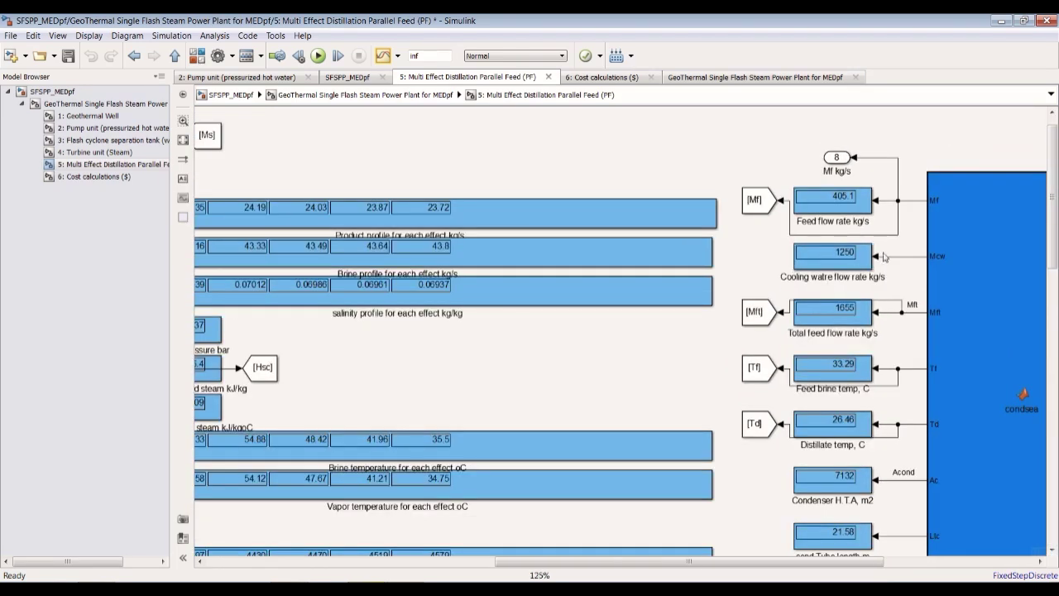
scroll(581, 261, "up", 2)
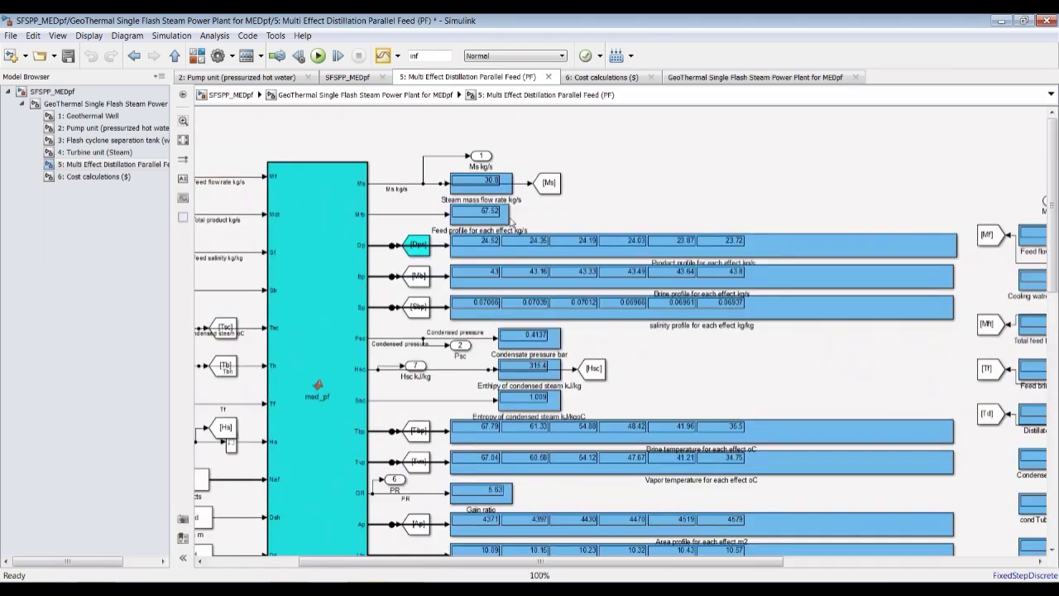
left_click(382, 55)
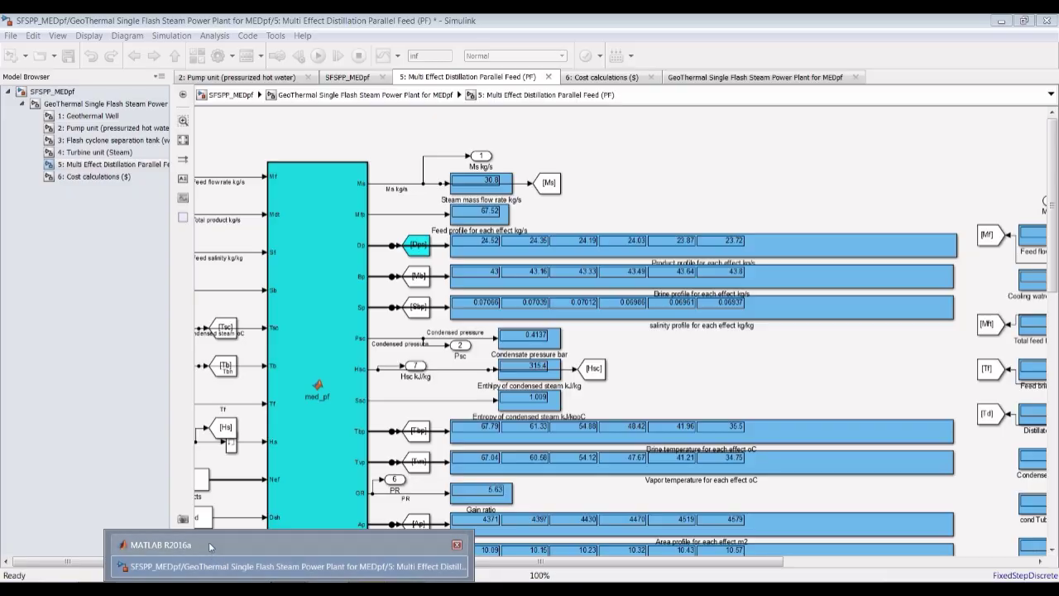
left_click(209, 543)
Browse the MATLAB workspace variables, then return to Simulink and launch the Simulation Data Inspector.
left_click(862, 280)
scroll(864, 302, "down", 4)
scroll(867, 323, "up", 4)
scroll(876, 277, "down", 4)
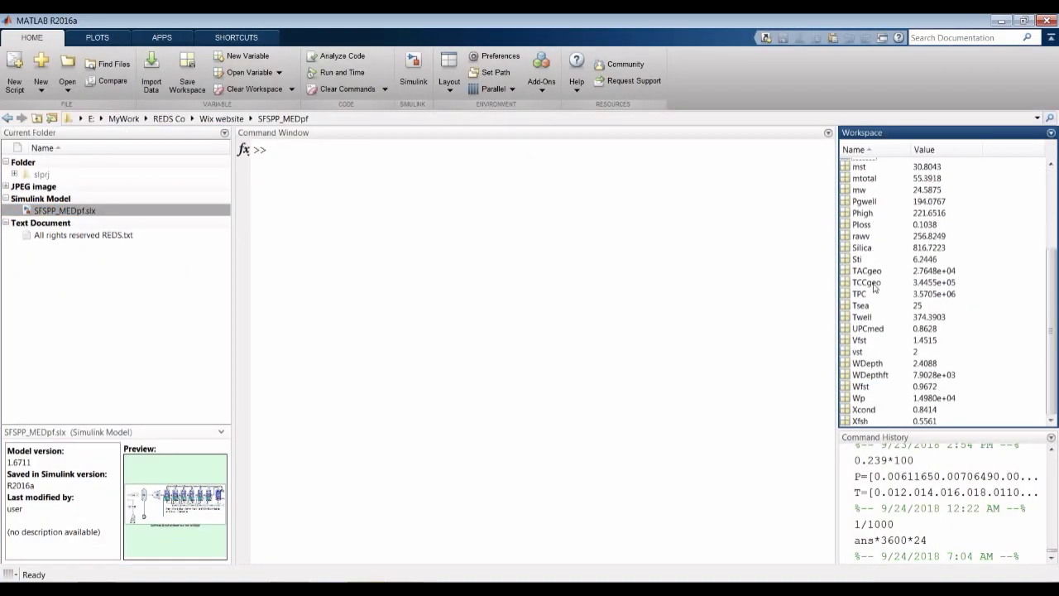
scroll(877, 283, "up", 3)
scroll(877, 281, "up", 1)
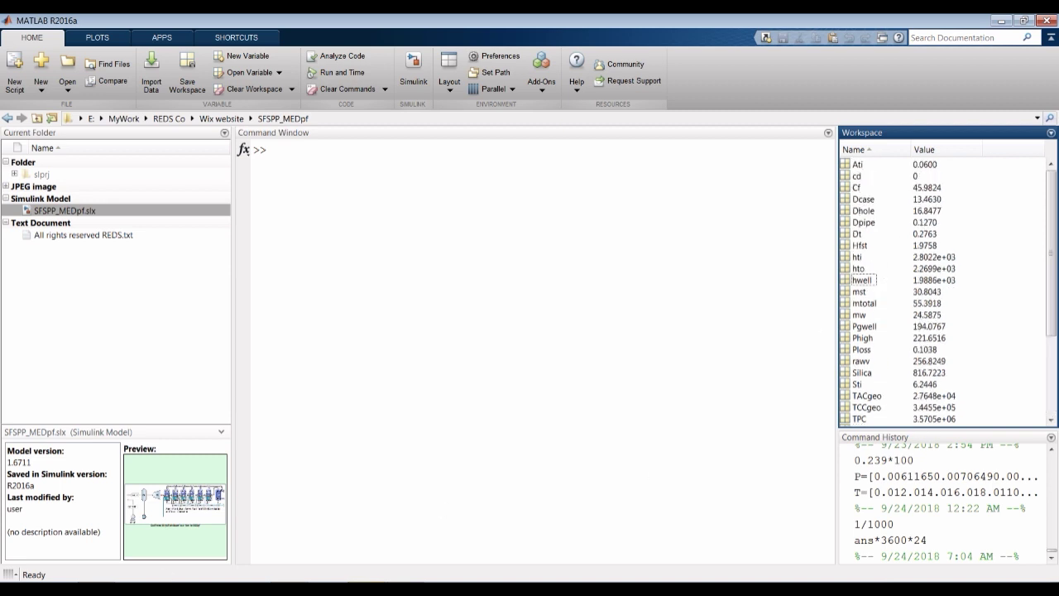
left_click(249, 566)
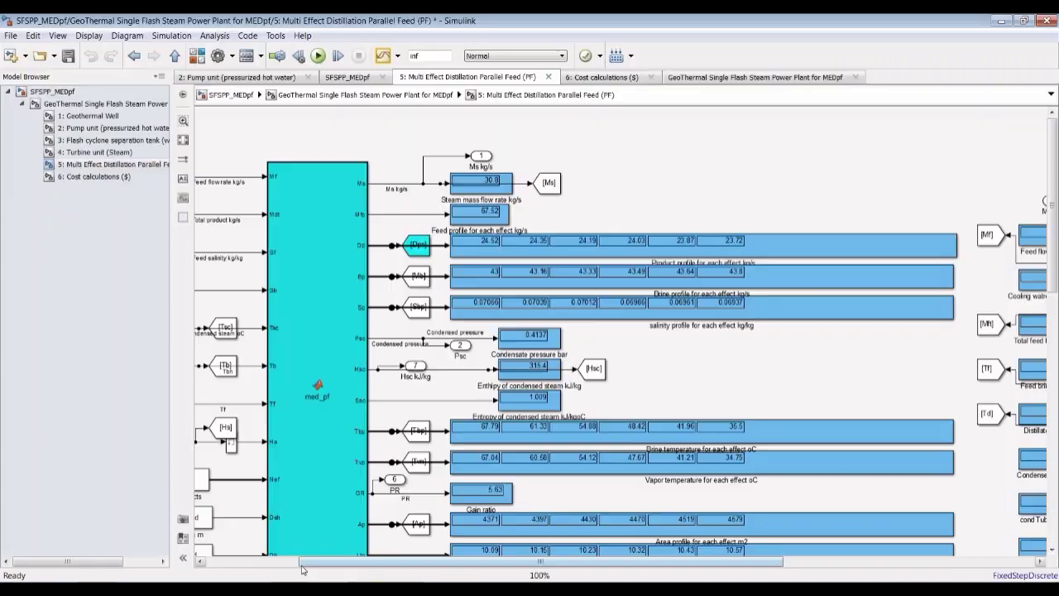
left_click(383, 55)
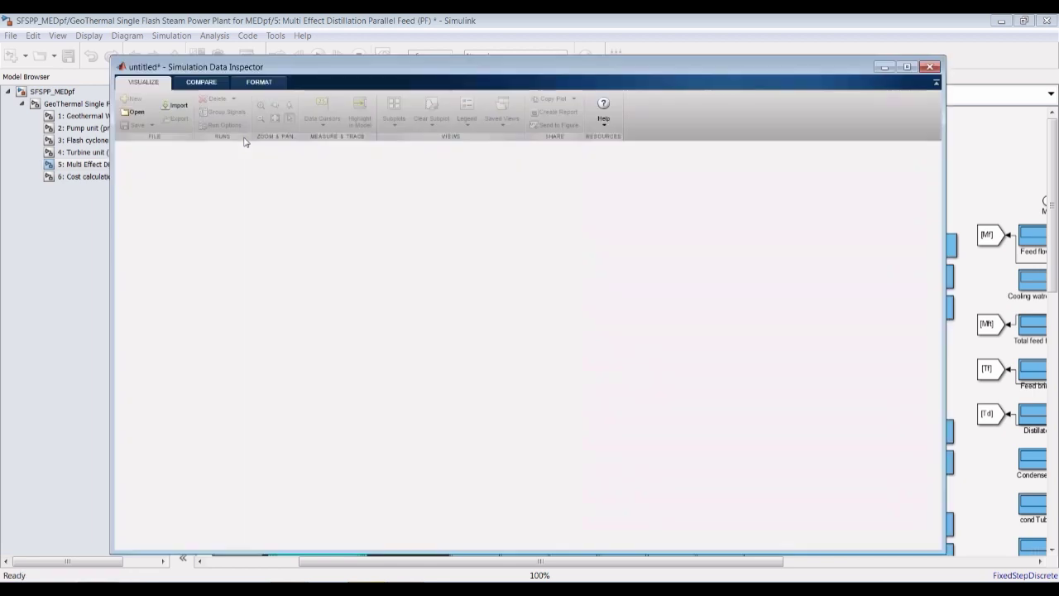
Maximize the Data Inspector and enlarge its signal list to show all Run 1 signals, then return to Simulink.
left_click(906, 67)
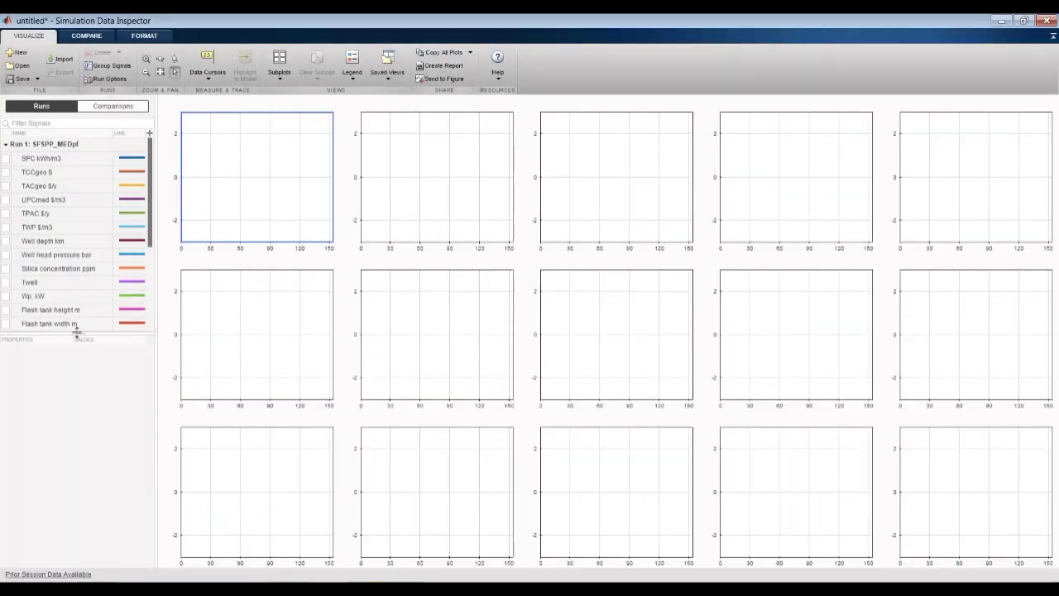
left_click_drag(77, 333, 82, 520)
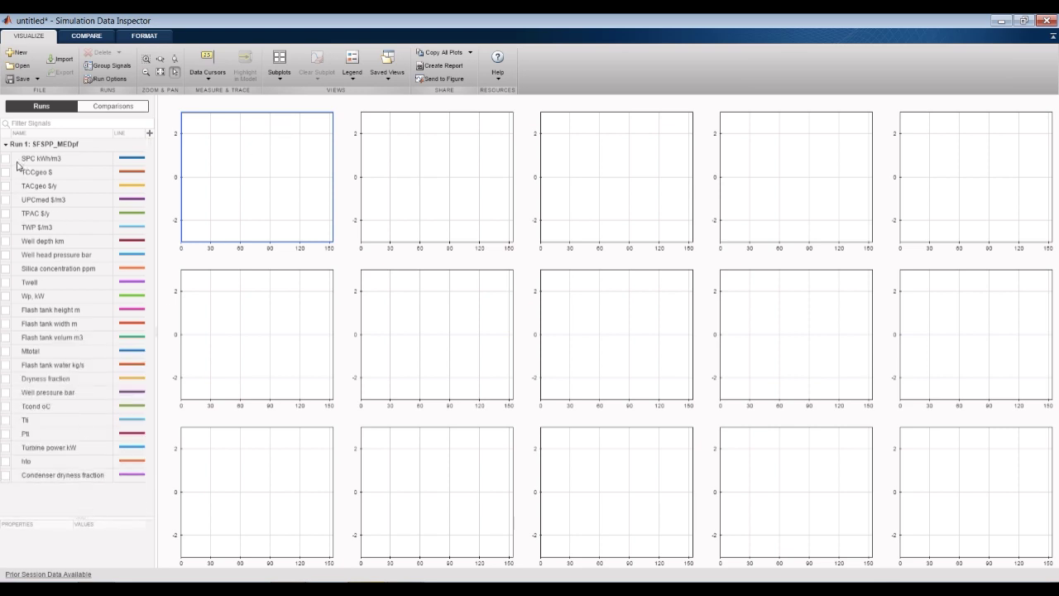
left_click(290, 589)
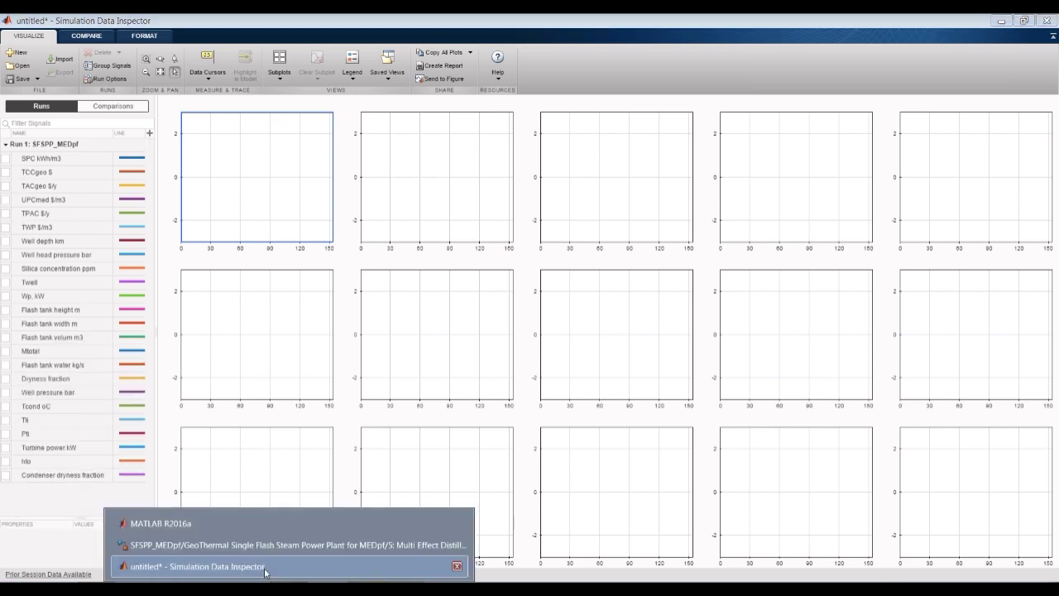
left_click(243, 545)
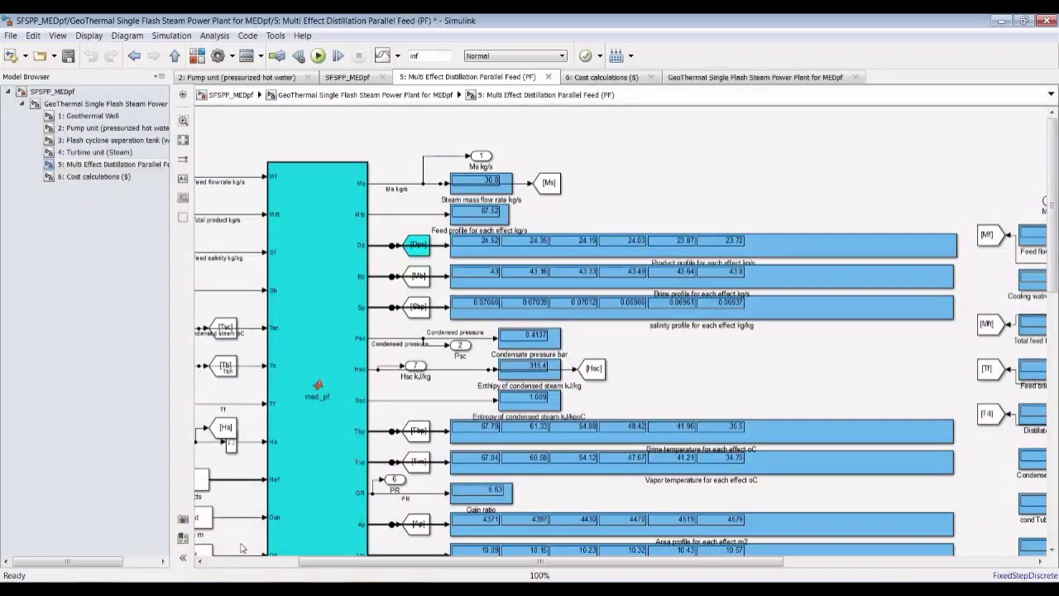
Review the '6: Cost calculations' displays, including geothermal total annual costs, then bring back the Data Inspector.
left_click(86, 177)
scroll(567, 430, "up", 4)
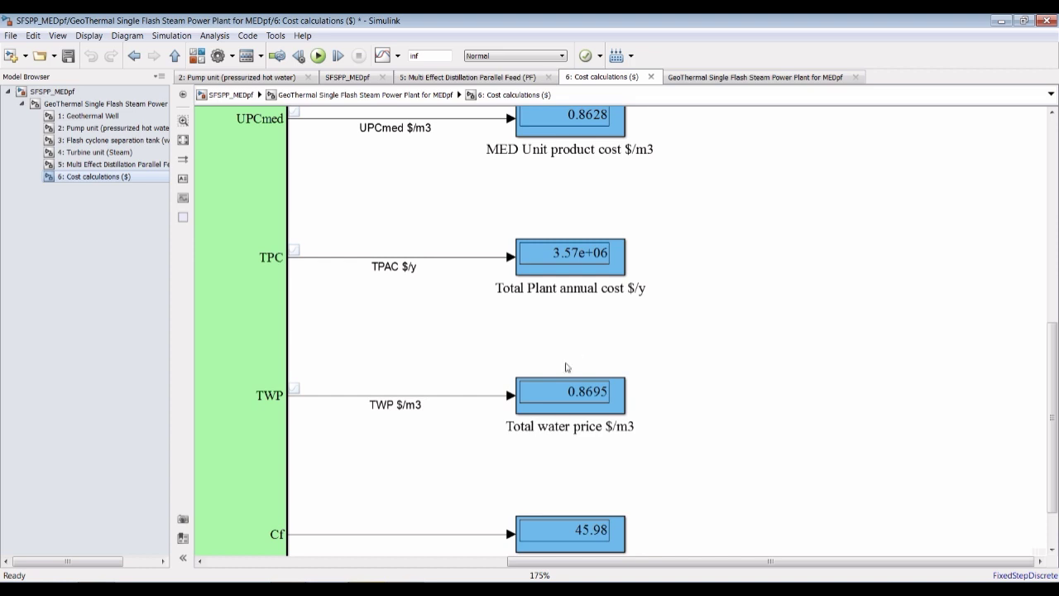
scroll(568, 383, "down", 1)
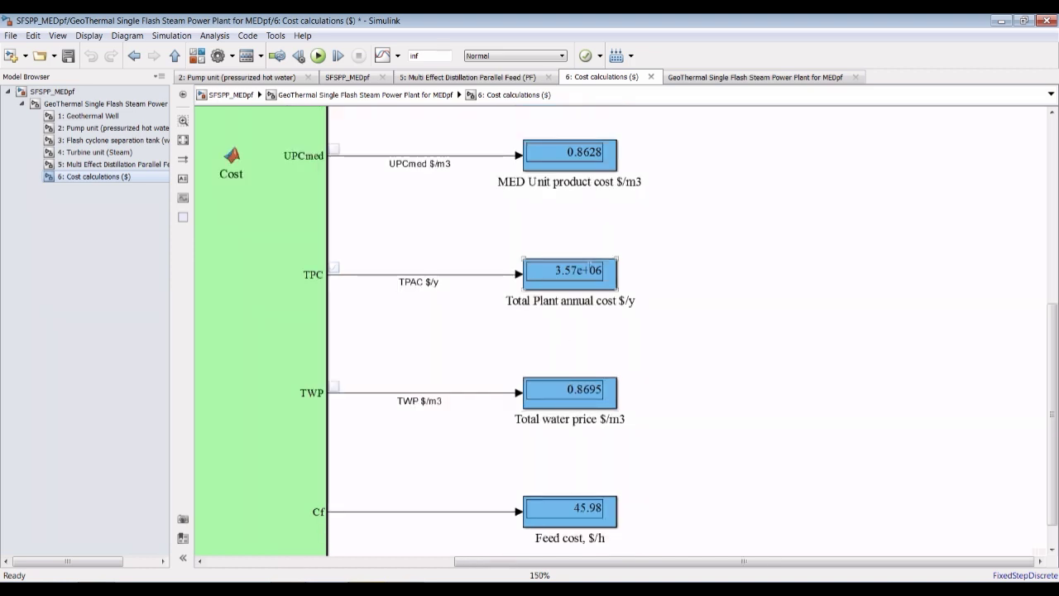
scroll(546, 271, "up", 2)
scroll(604, 243, "down", 2)
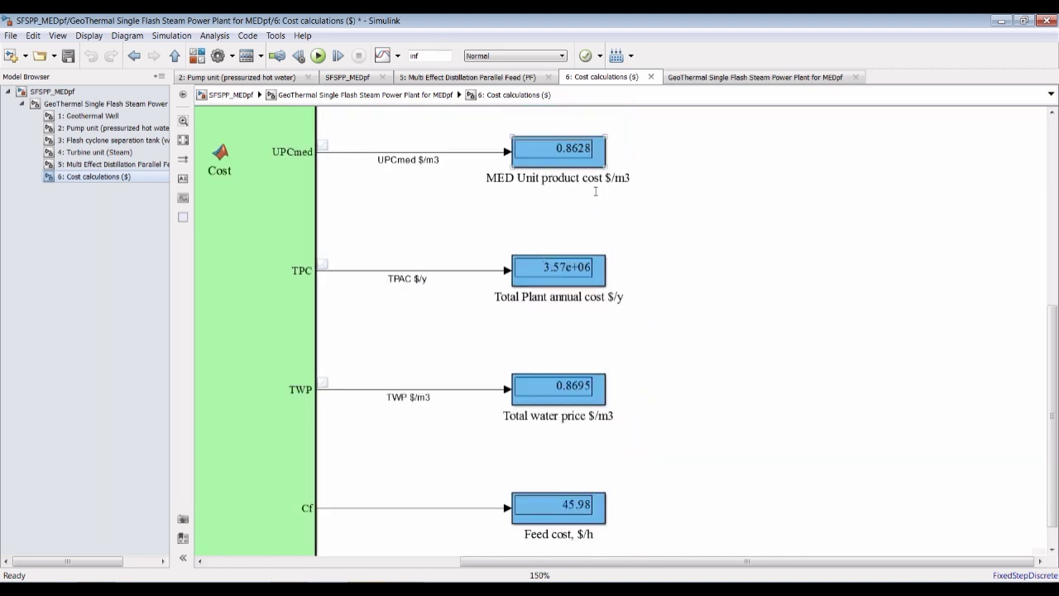
left_click_drag(1055, 382, 1055, 284)
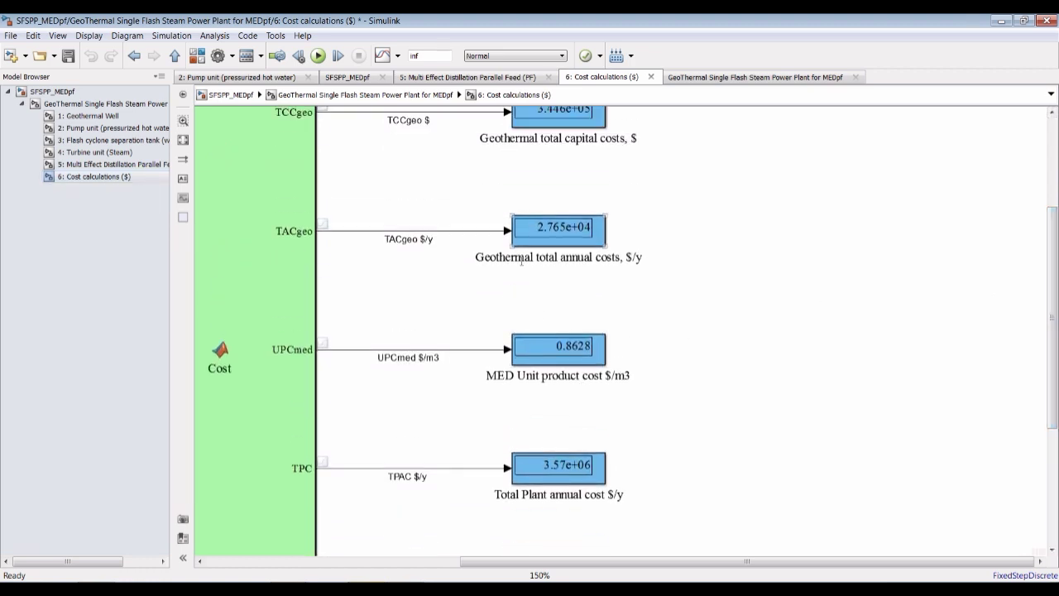
left_click(571, 230)
left_click_drag(1055, 331, 1053, 239)
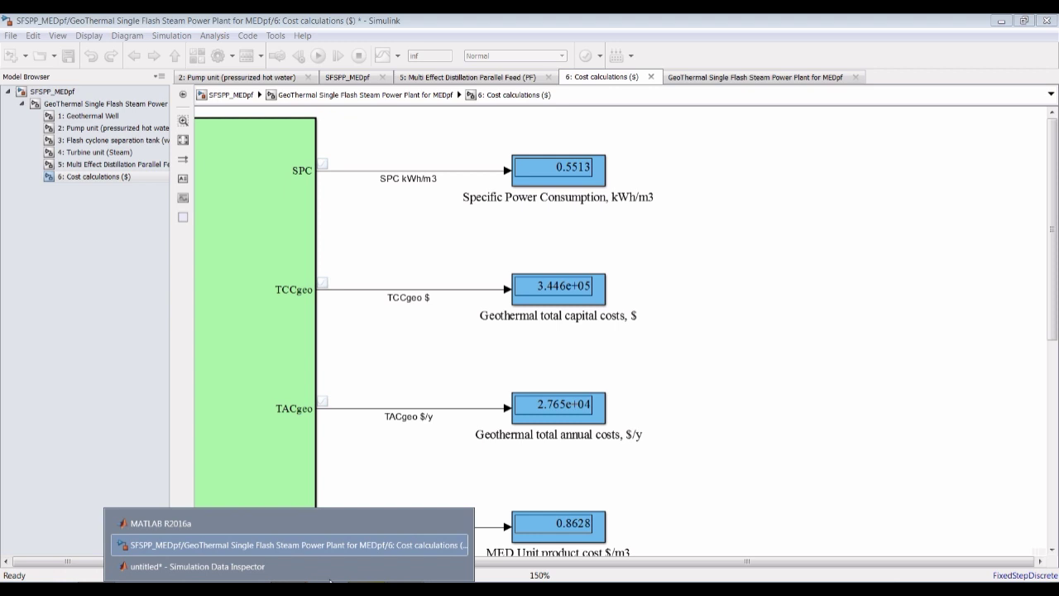
left_click(166, 565)
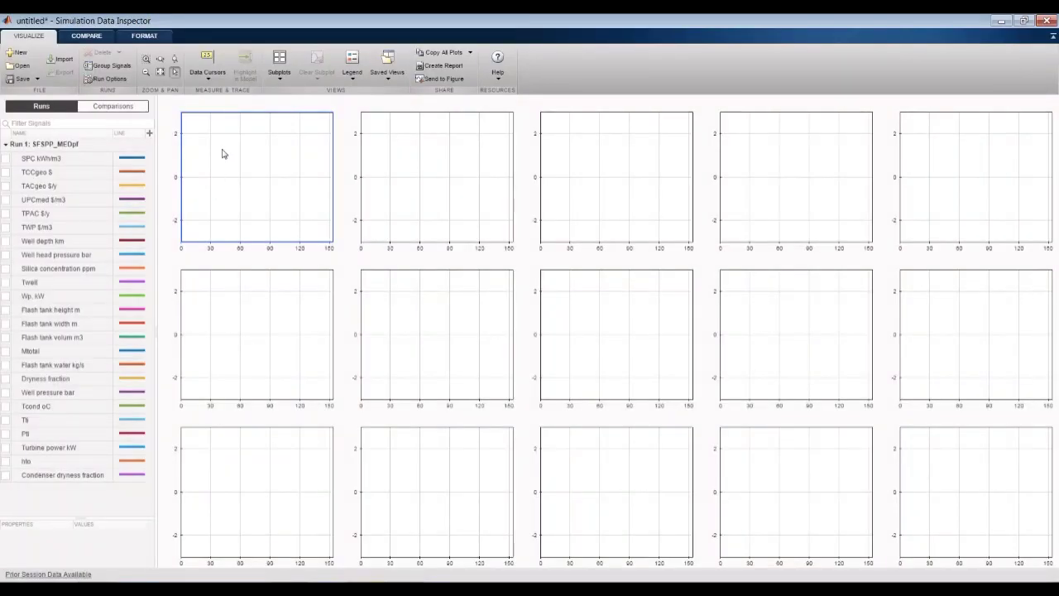
Plot Well depth km in the first subplot after trying SPC, TCCgeo and TWP signals.
left_click(7, 159)
left_click(7, 160)
left_click(5, 173)
left_click(6, 172)
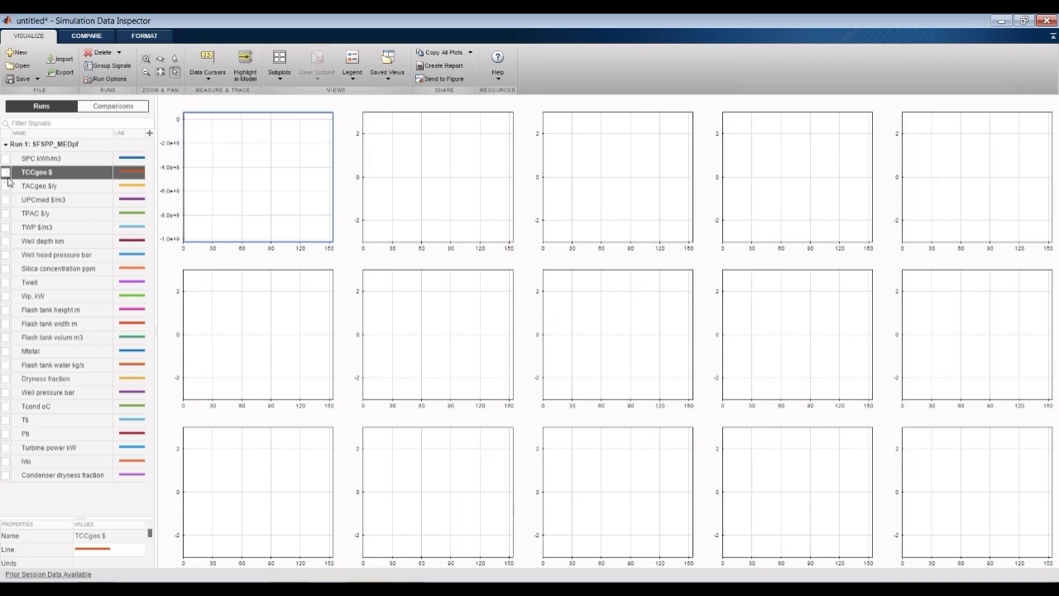
left_click(6, 227)
left_click(6, 227)
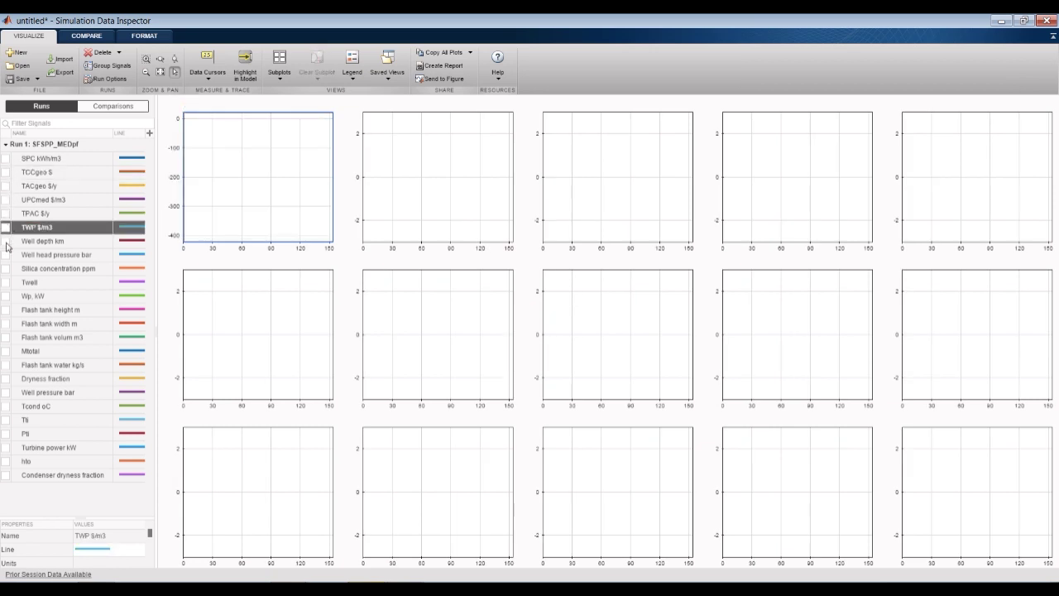
left_click(5, 241)
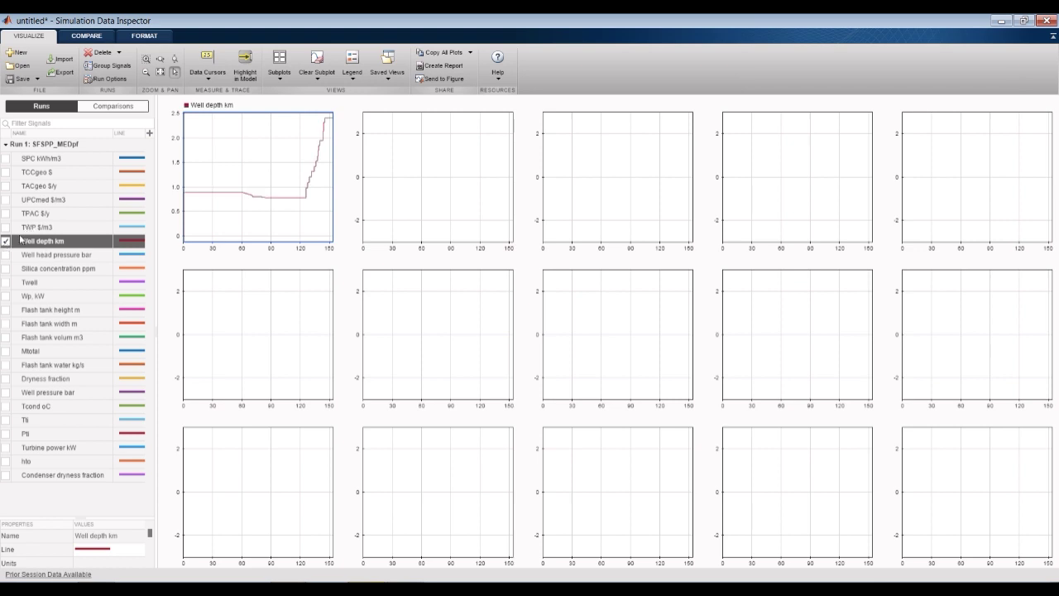
Chart Silica concentration ppm, Twell and Wp, kW in the second, third and fourth subplots.
left_click(426, 156)
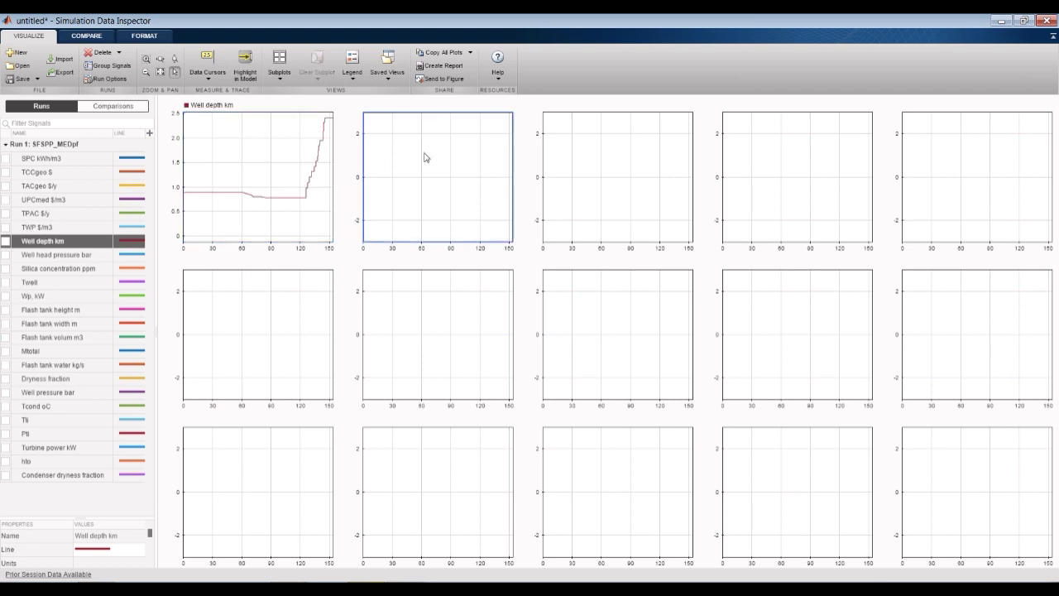
left_click(6, 255)
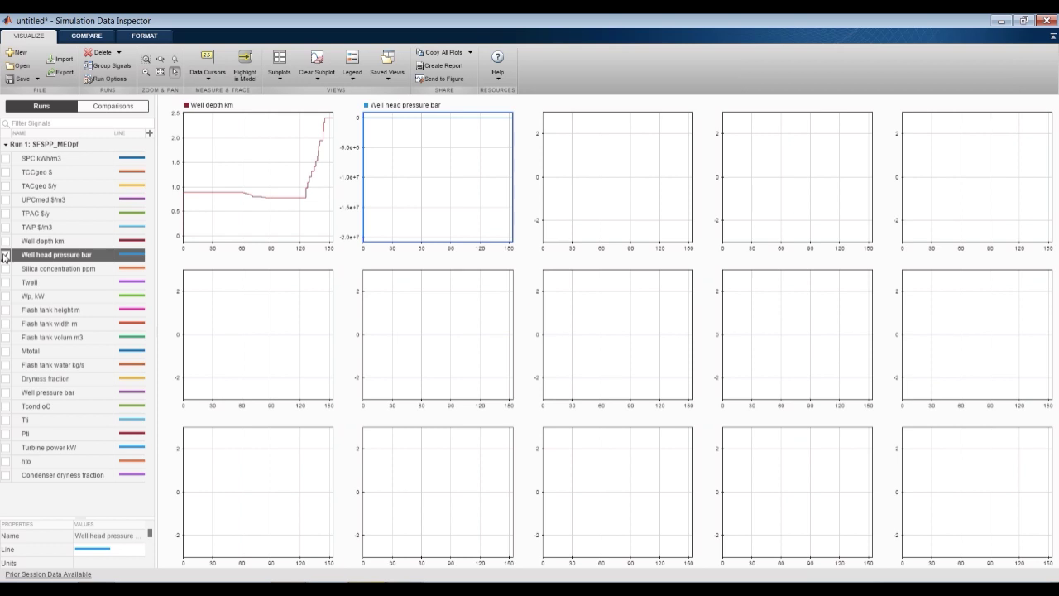
left_click(6, 269)
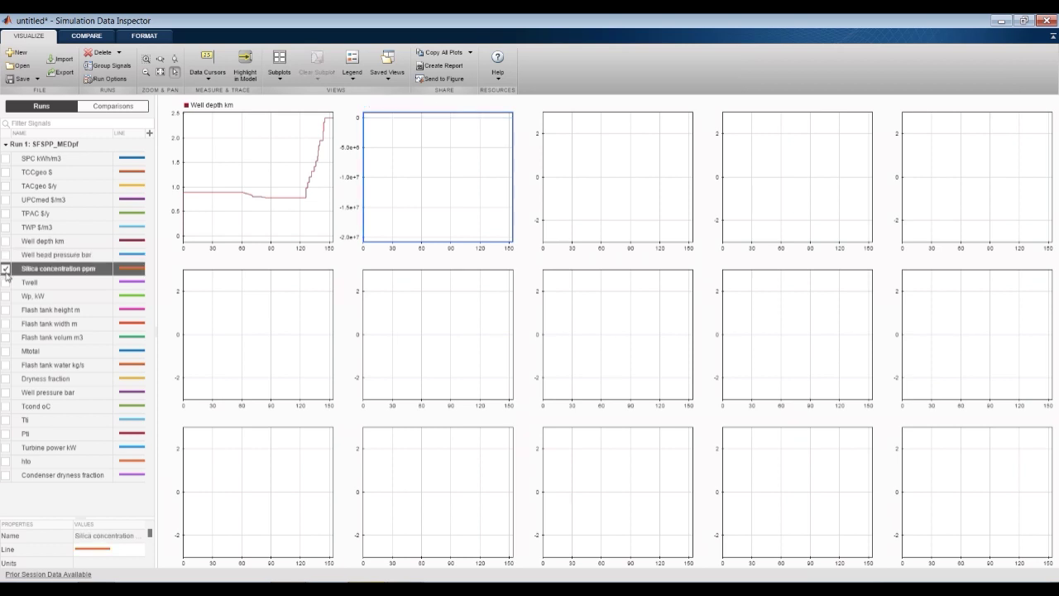
left_click(626, 190)
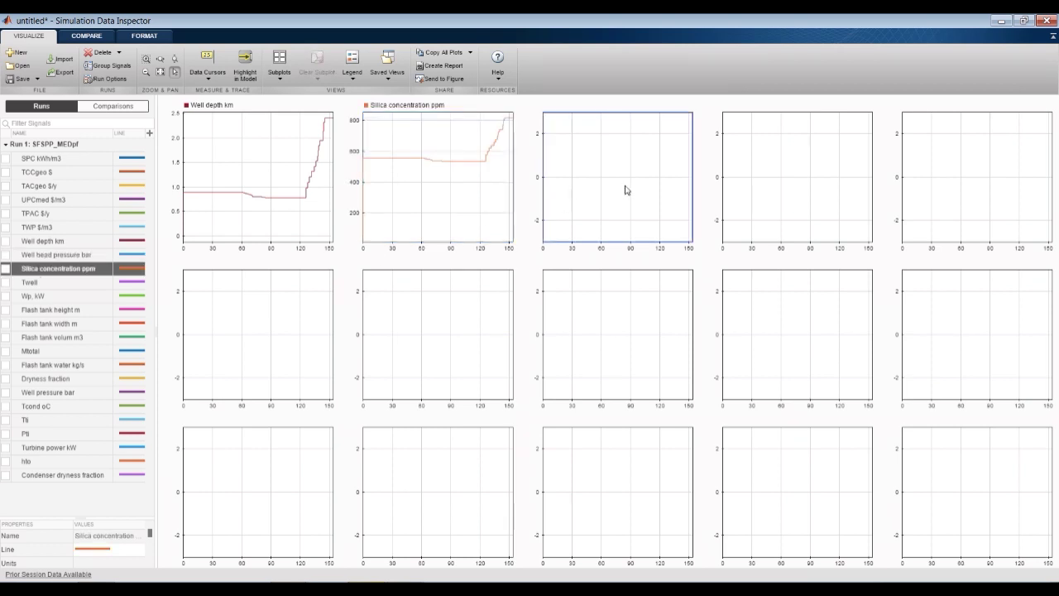
left_click(6, 282)
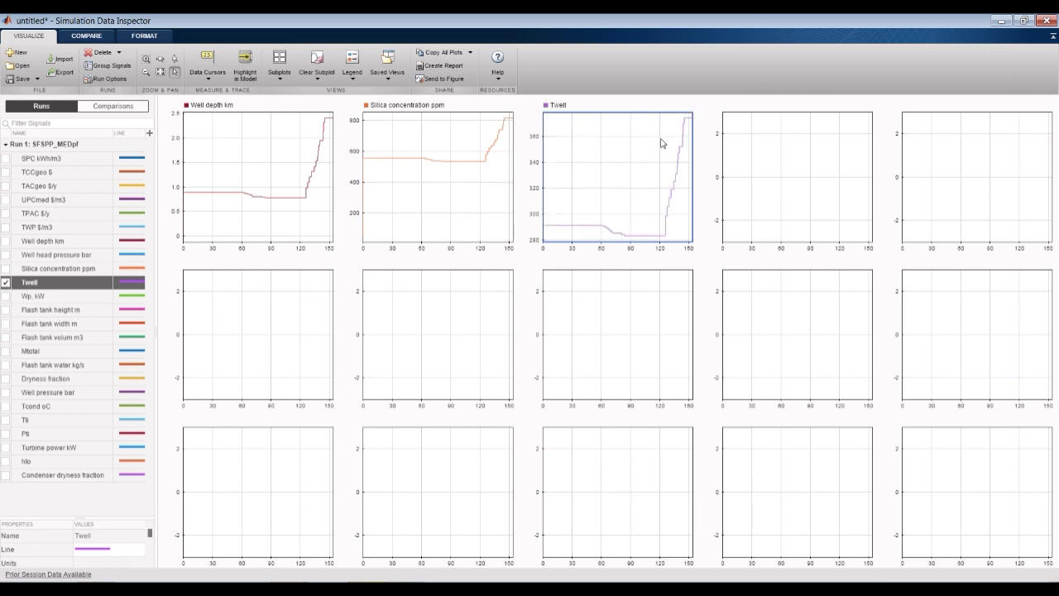
left_click(762, 151)
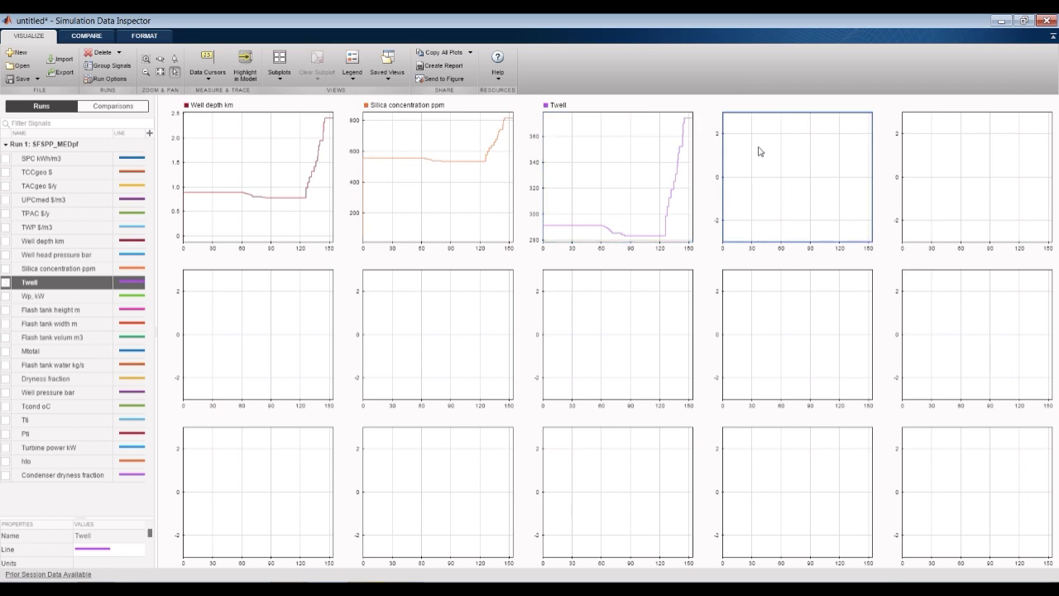
left_click(6, 296)
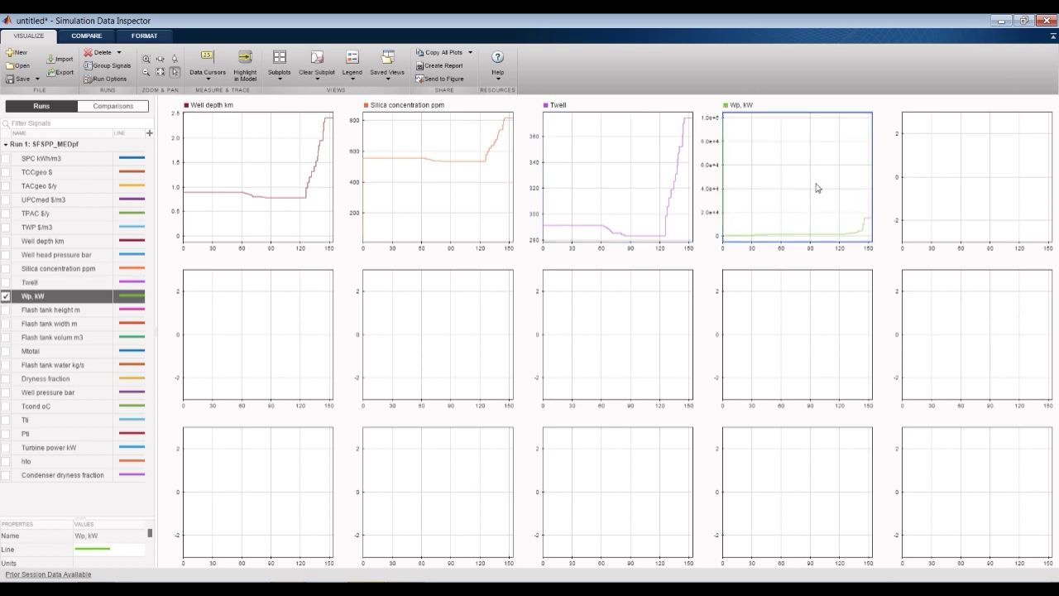
left_click(144, 35)
left_click(154, 58)
Limit the Wp, kW plot's y-axis to 0–20000.
type("0")
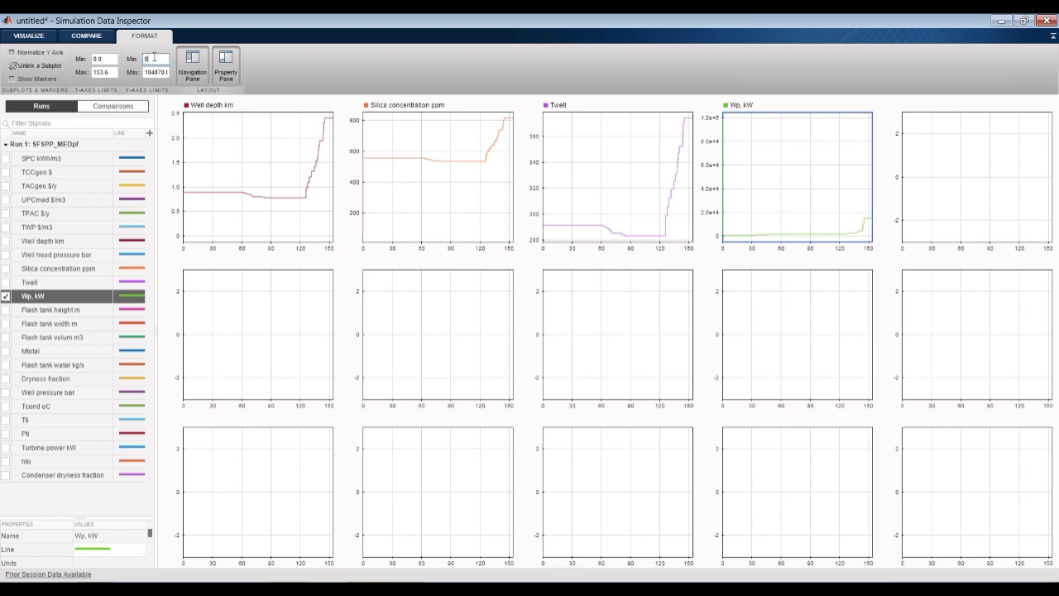
key("Tab")
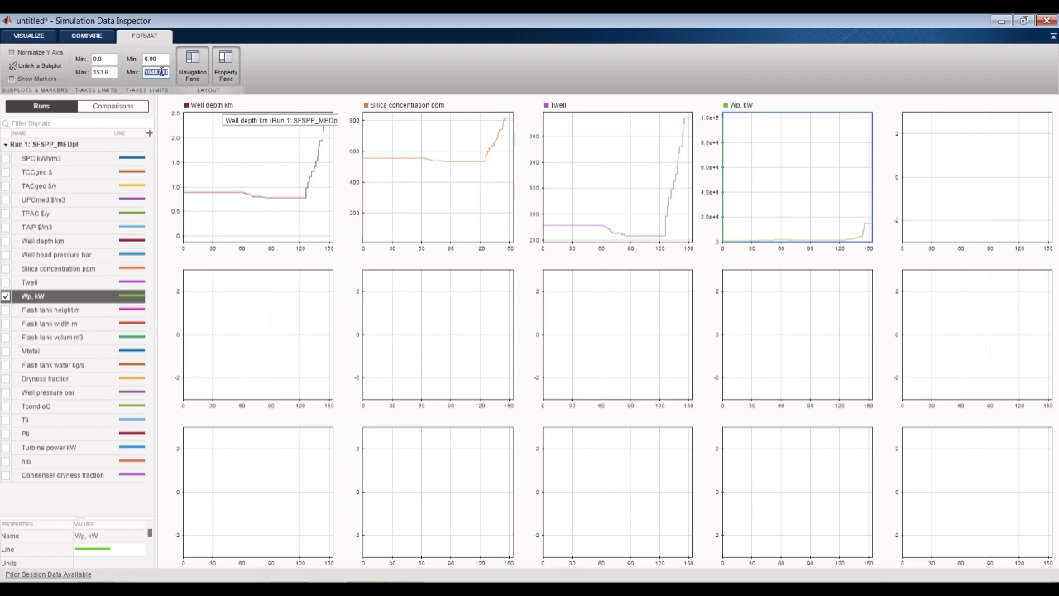
type("2000")
key("Tab")
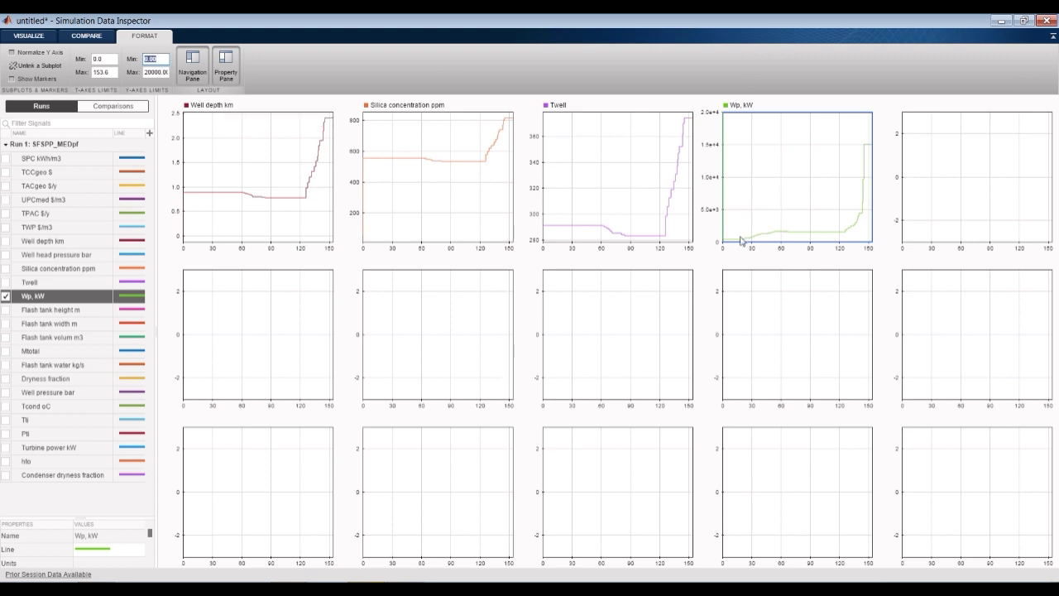
Plot Flash tank height m, Flash tank width m and Mtotal in the next three subplots.
left_click(952, 165)
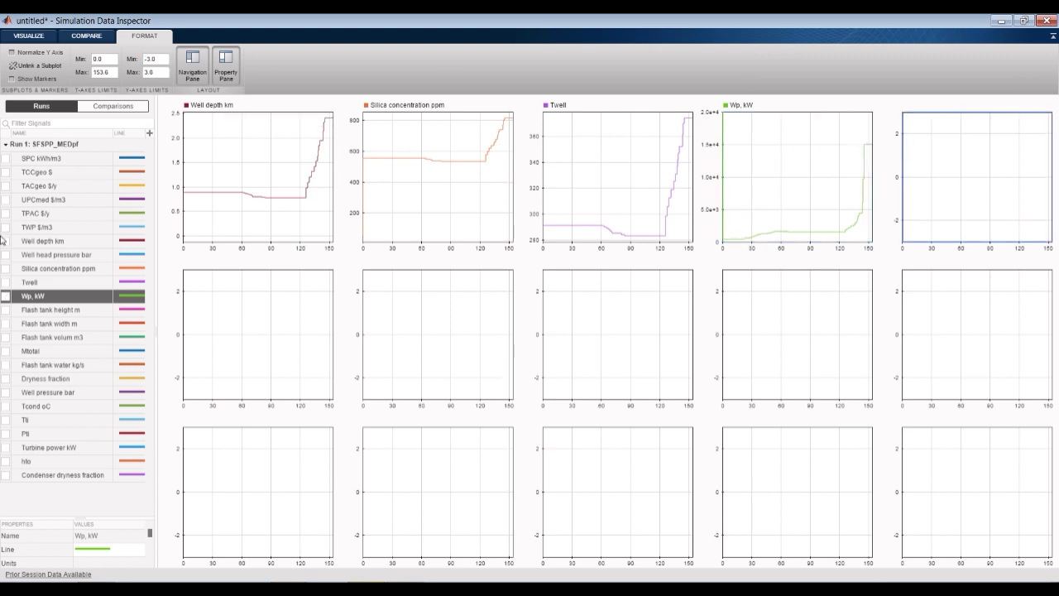
left_click(5, 310)
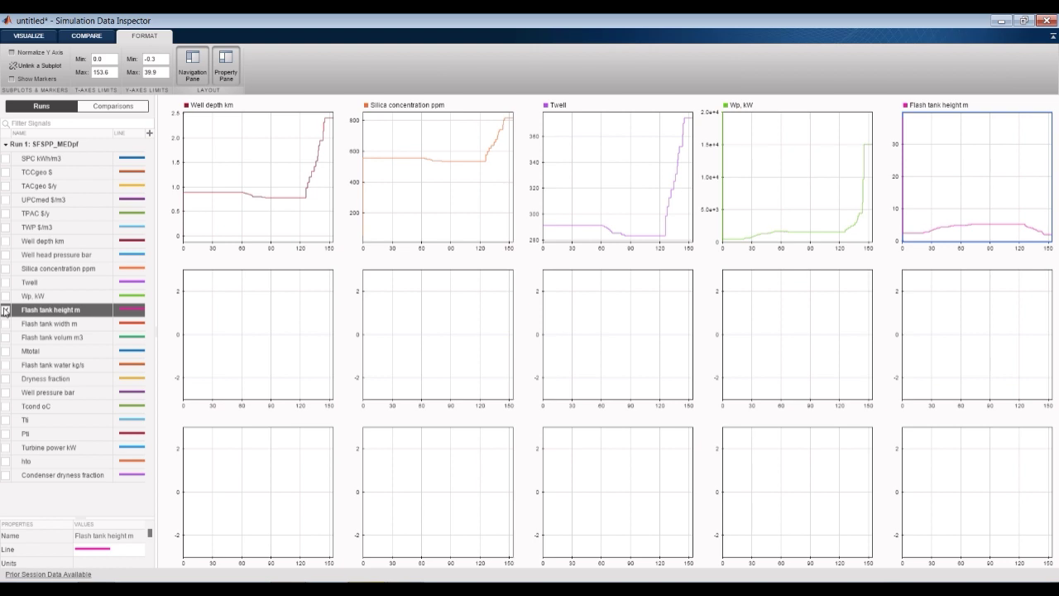
left_click(250, 316)
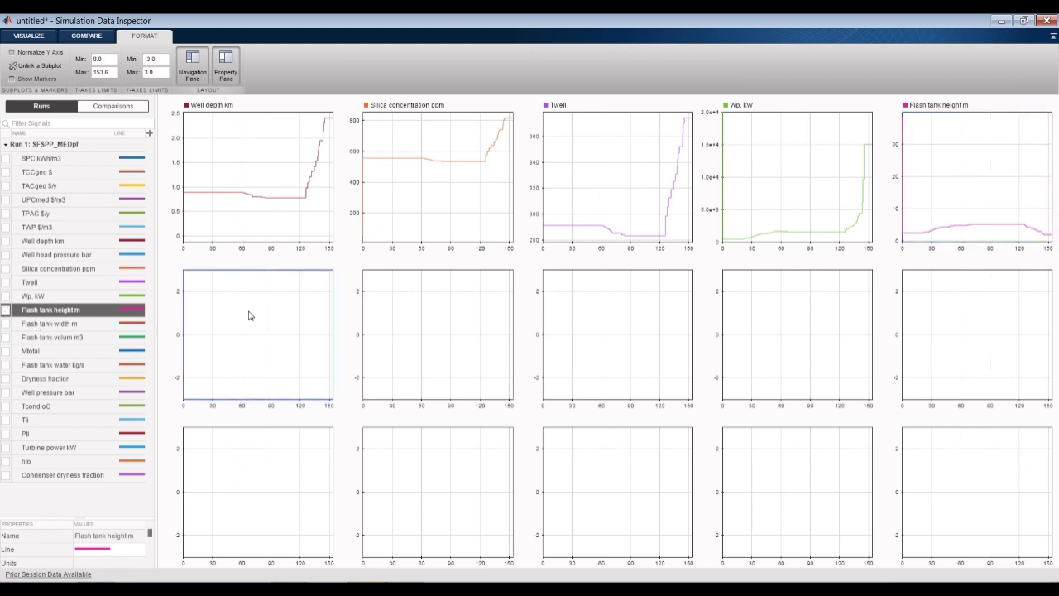
left_click(6, 324)
left_click(411, 327)
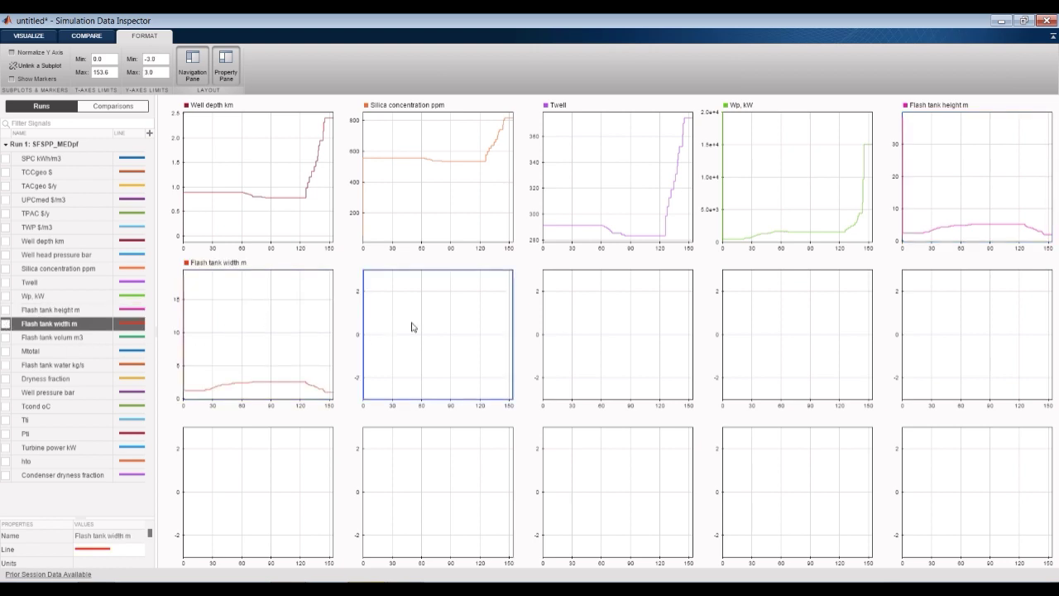
left_click(7, 338)
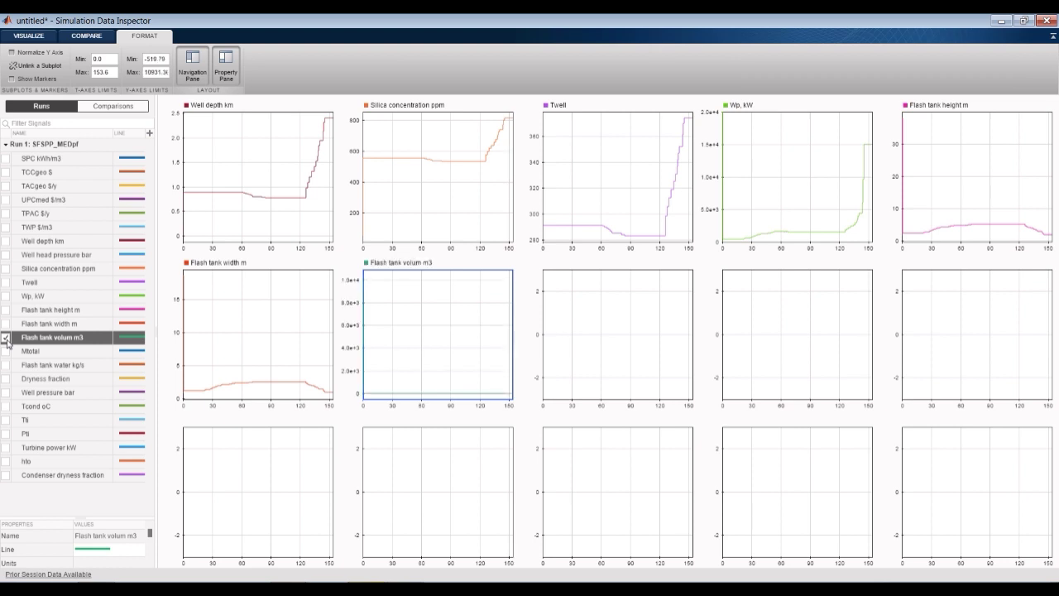
left_click(6, 351)
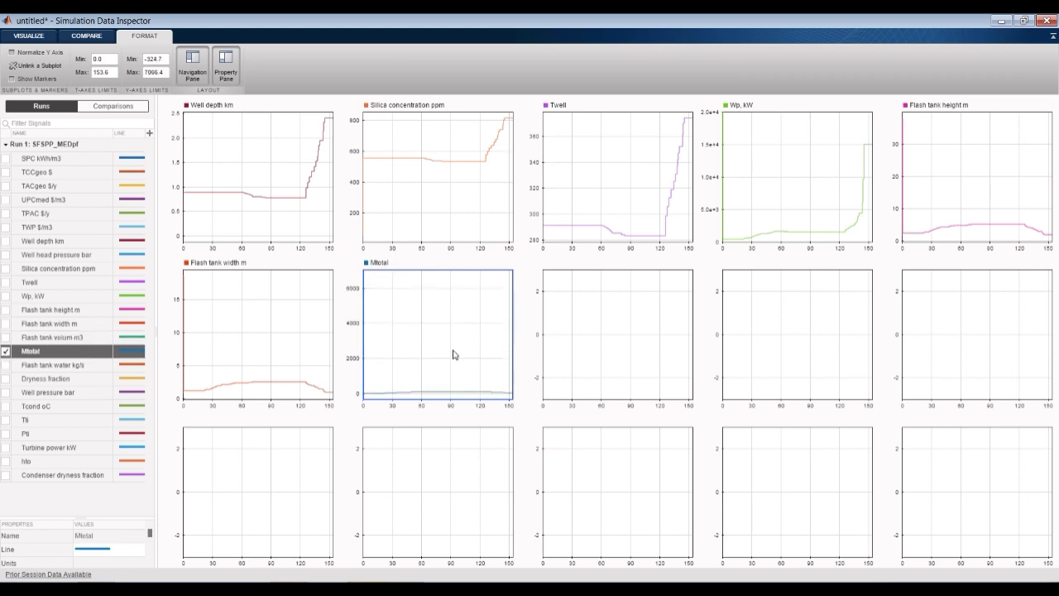
Set the Mtotal y-axis minimum to 0 and maximum to 1000.
double_click(155, 58)
type("0")
key("Return")
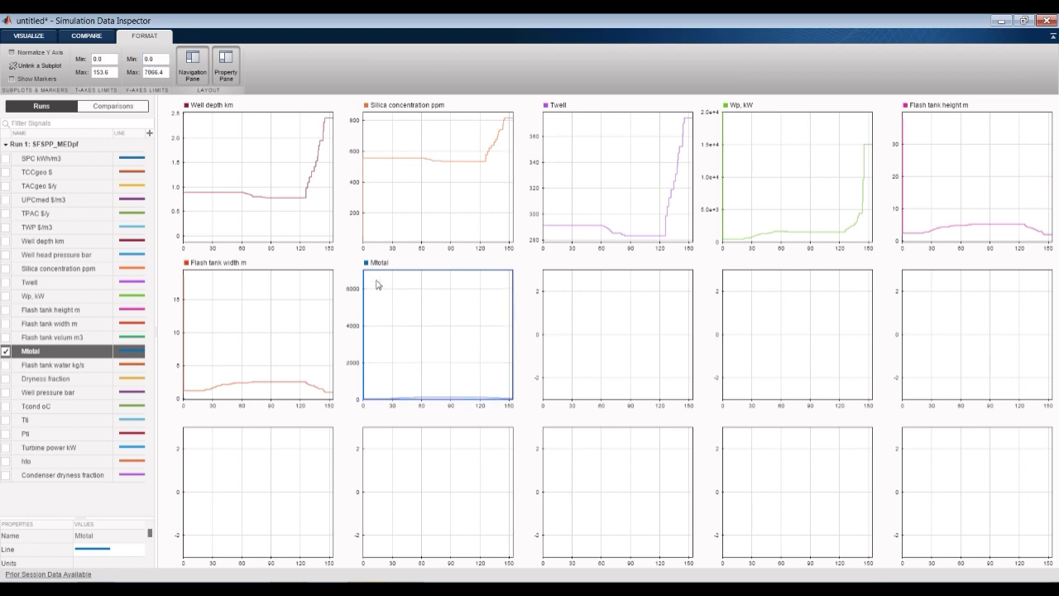
double_click(152, 72)
type("1000")
key("Return")
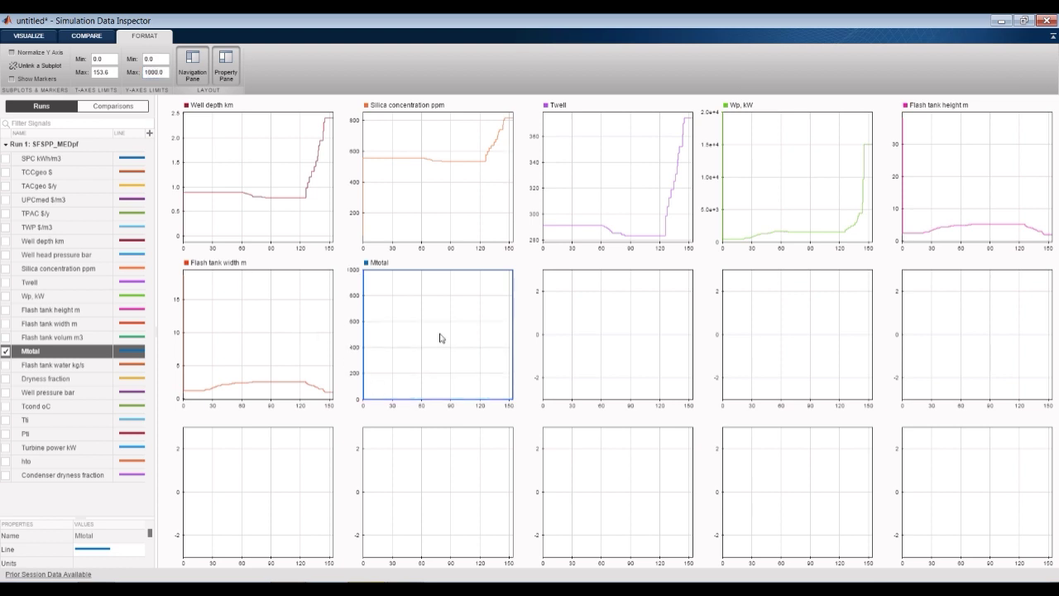
Narrow the Mtotal y-axis to 20–130, trying a 200 maximum first.
double_click(156, 72)
type("200")
double_click(156, 58)
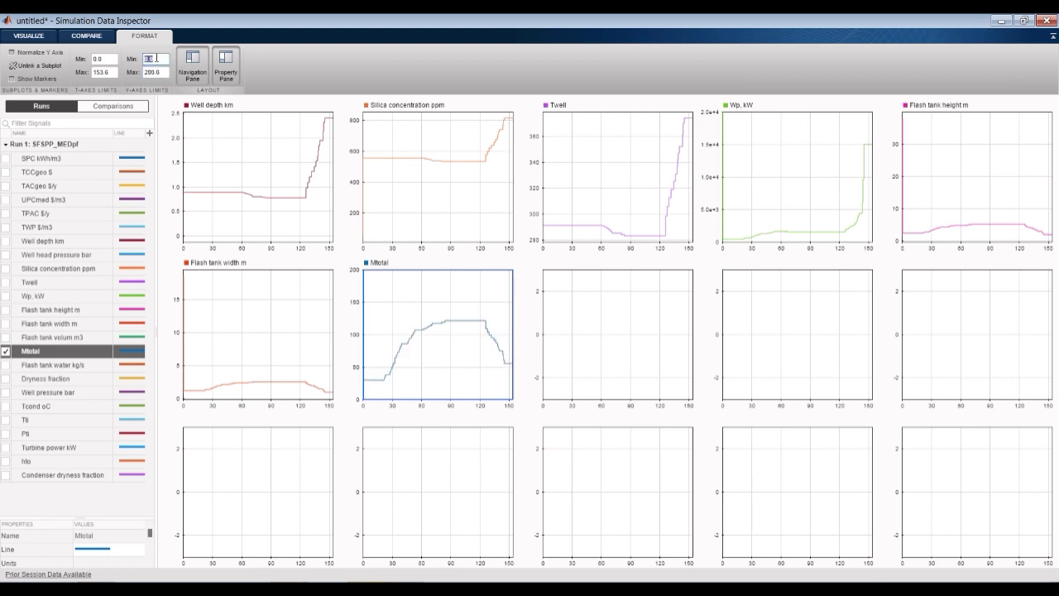
double_click(160, 72)
type("130")
left_click(160, 59)
double_click(160, 58)
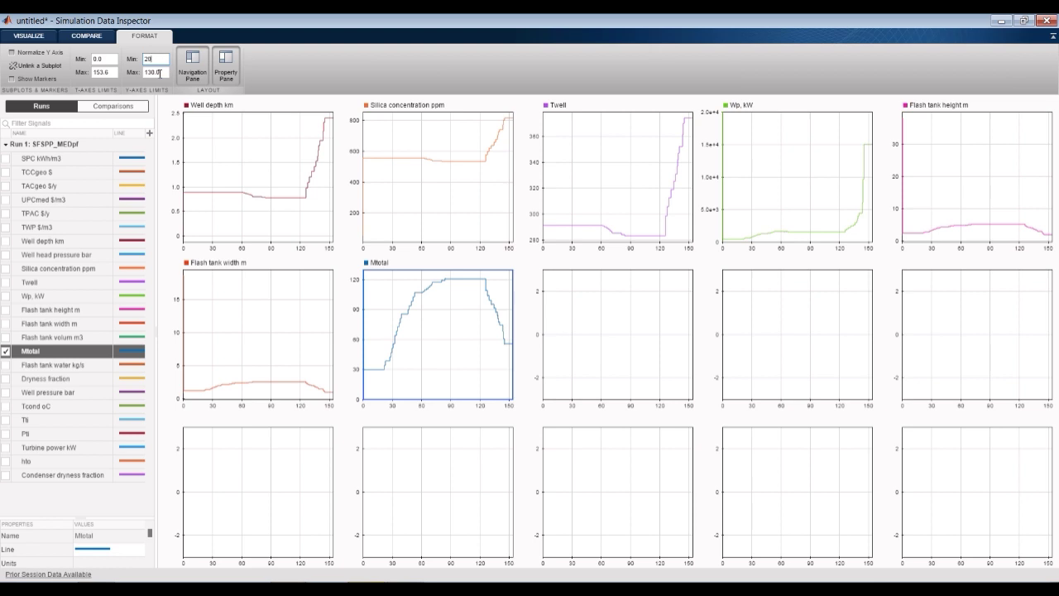
double_click(163, 72)
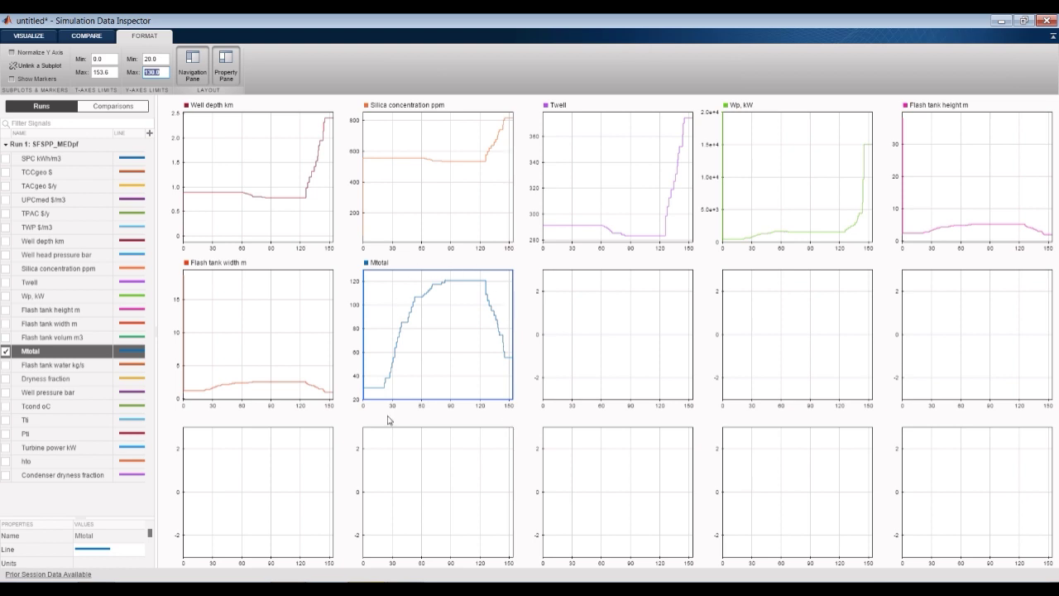
Plot Dryness fraction and Condenser dryness fraction in the next two middle-row subplots.
left_click(636, 330)
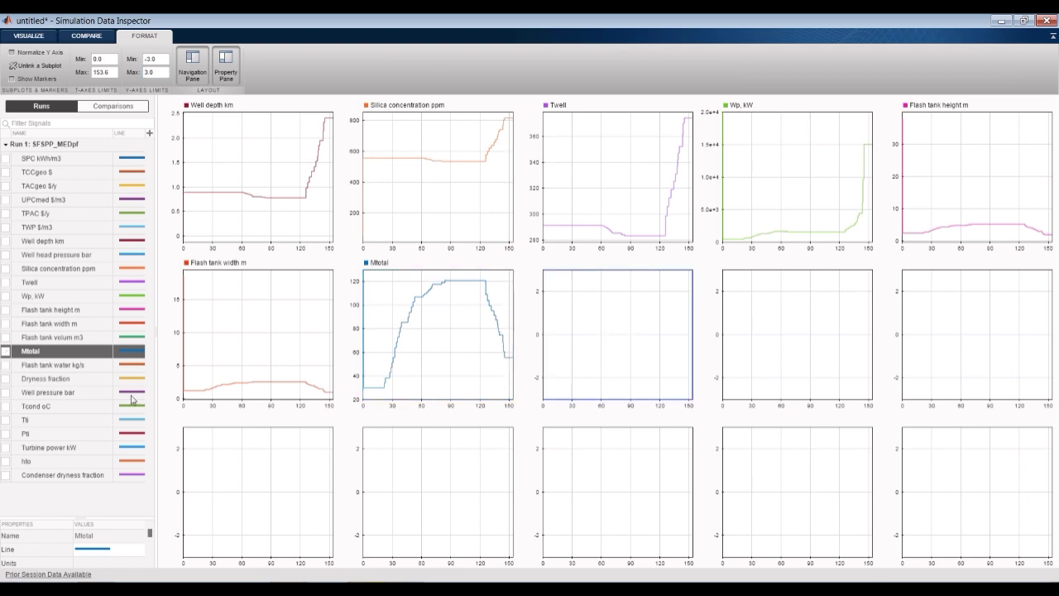
left_click(6, 366)
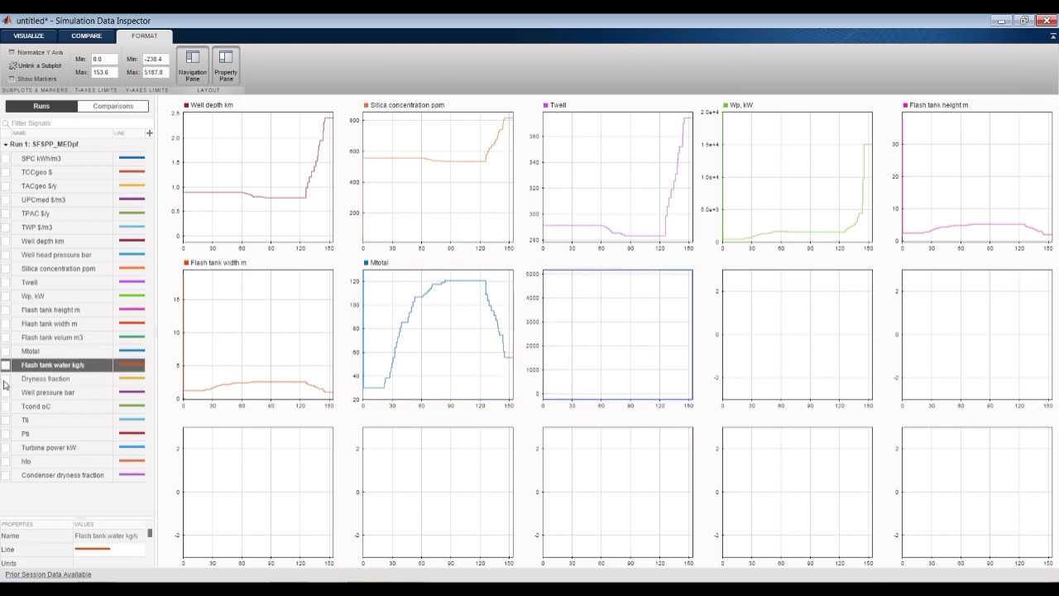
left_click(5, 379)
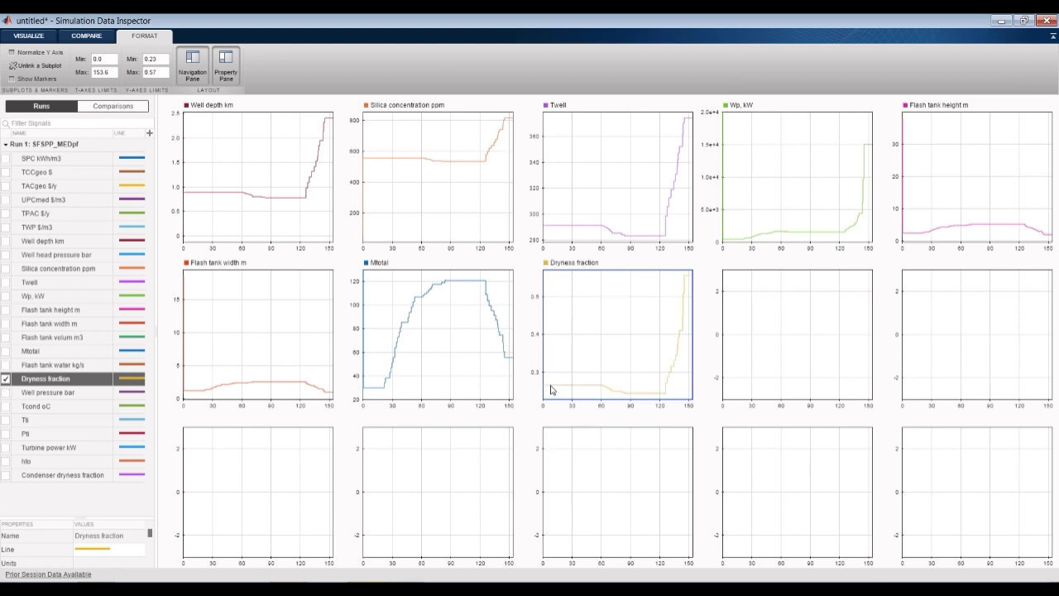
left_click(782, 324)
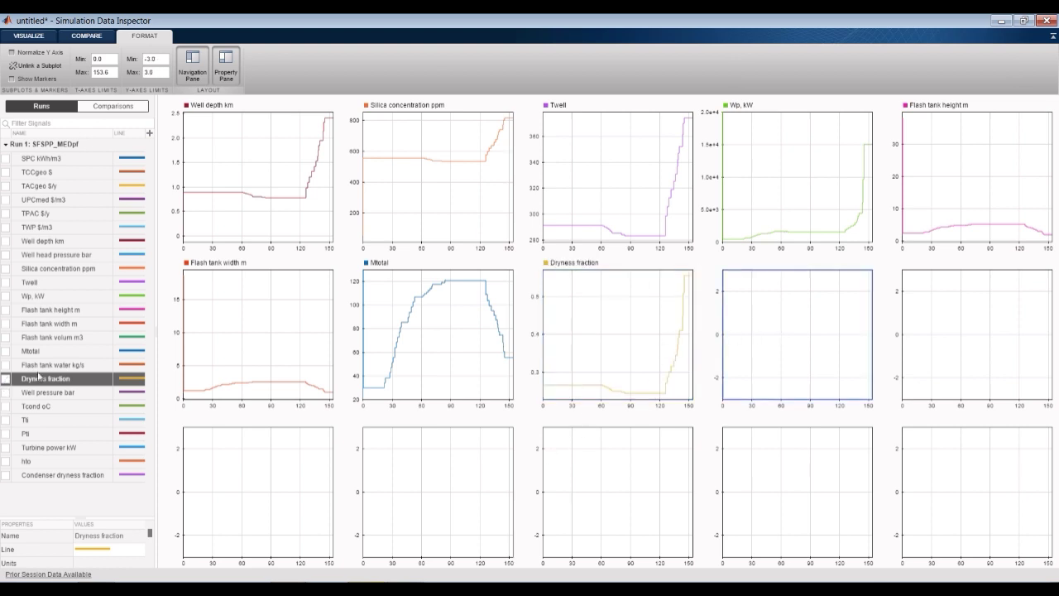
left_click(7, 477)
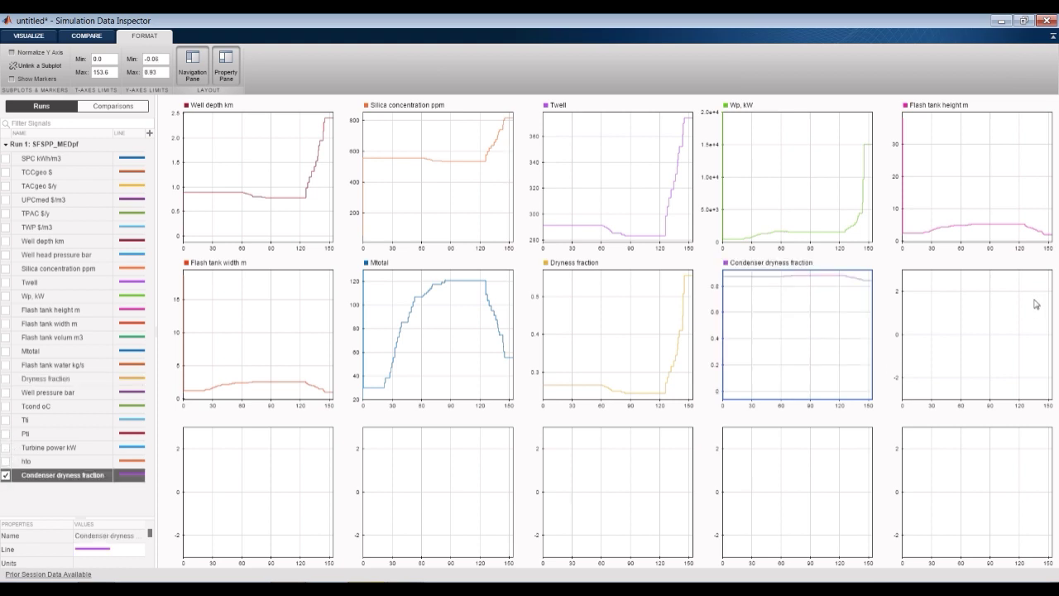
Limit the Condenser dryness fraction y-axis to 0.800–0.930.
left_click(164, 59)
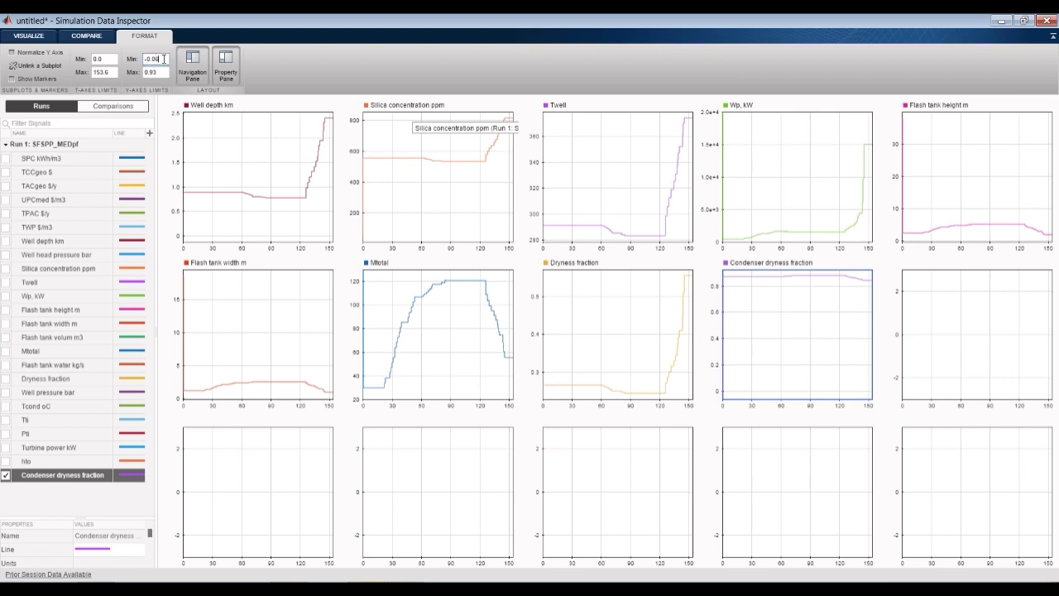
type("0")
key("Tab")
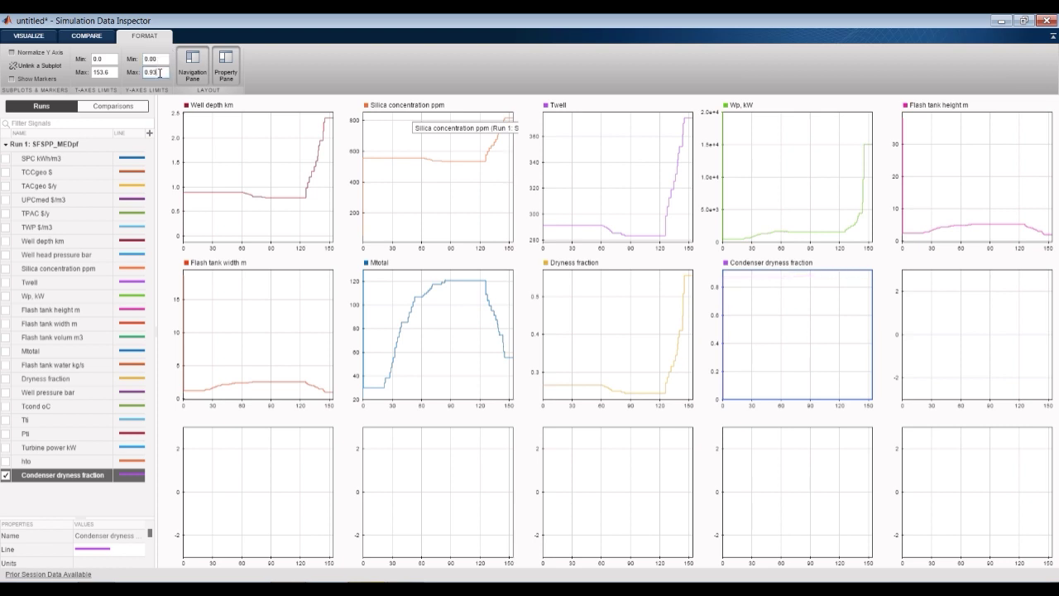
double_click(160, 61)
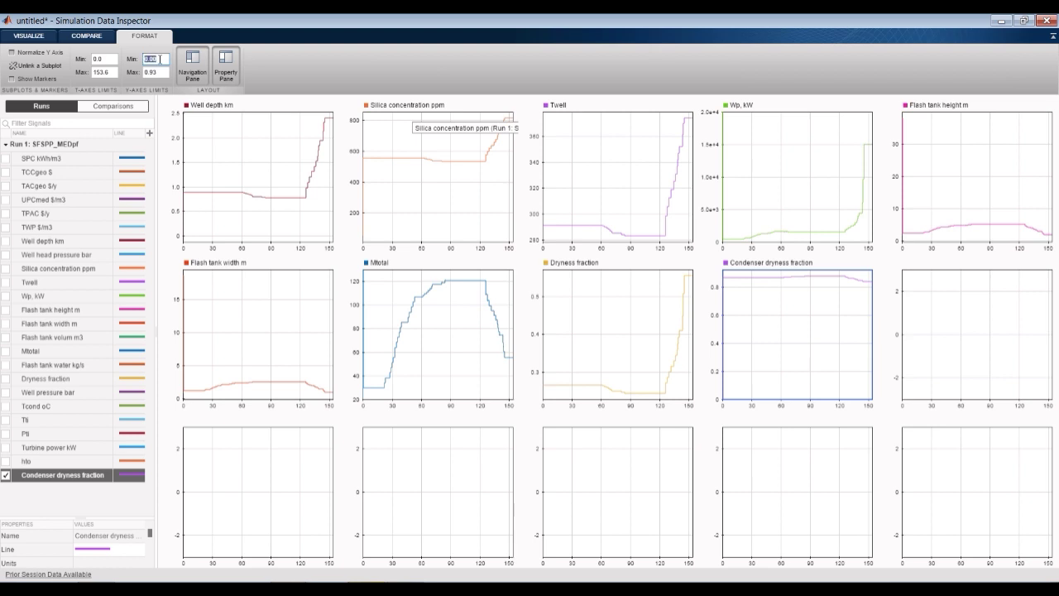
double_click(160, 72)
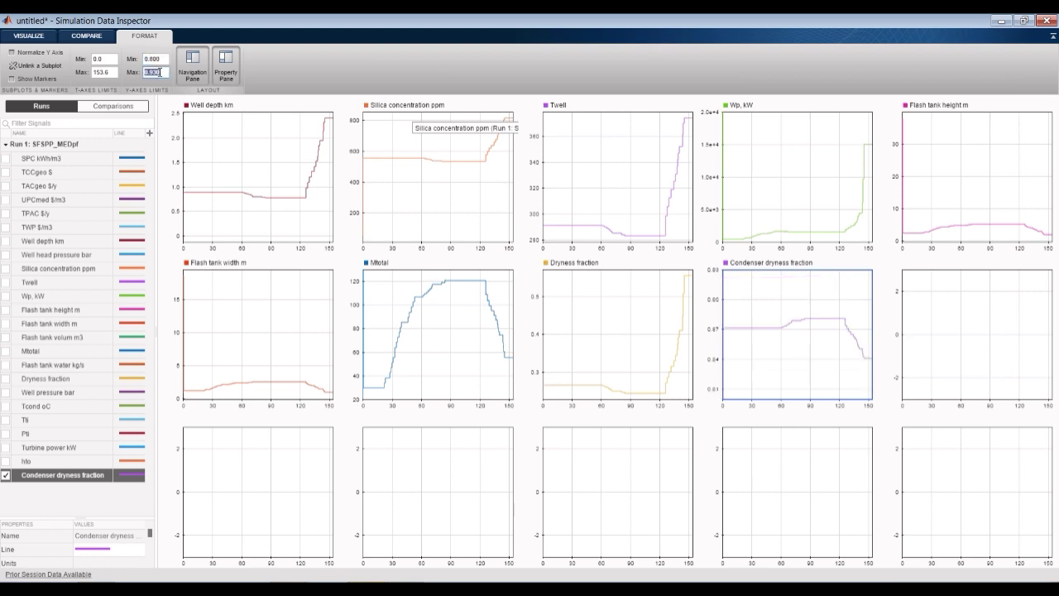